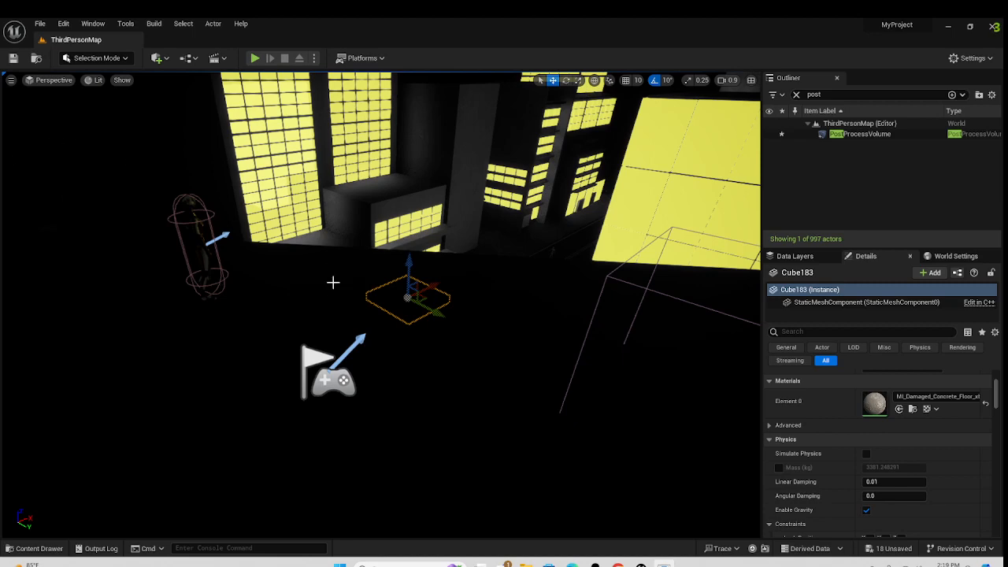
Step: Examine the night city's lit yellow windows and the red and yellow character up close in the viewport
{"action": "right_click_drag", "start_coordinate": [468, 323], "coordinate": [499, 261]}
{"action": "key", "text": "w"}
{"action": "left_click", "coordinate": [486, 320]}
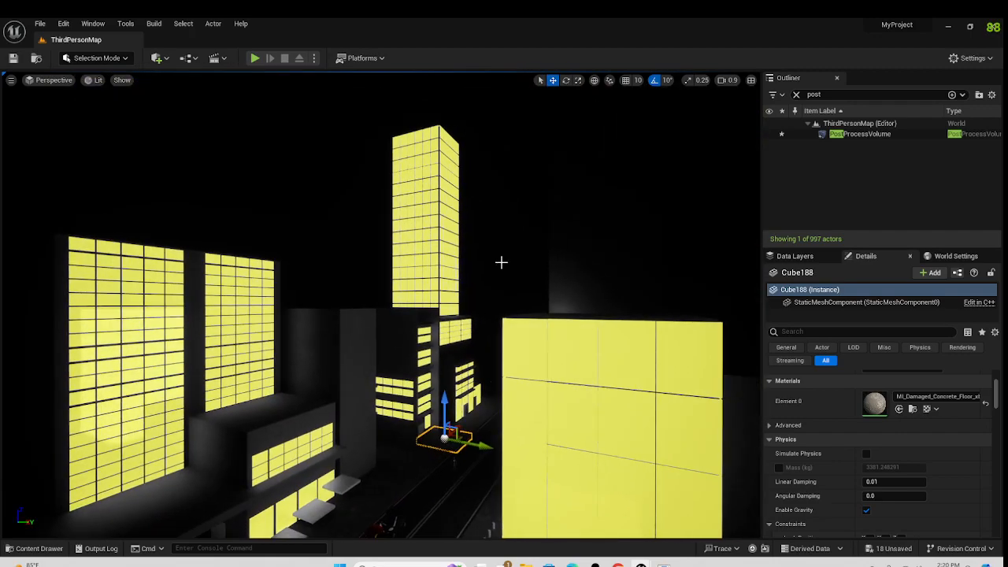
{"action": "left_click", "coordinate": [484, 278]}
{"action": "left_click", "coordinate": [279, 227]}
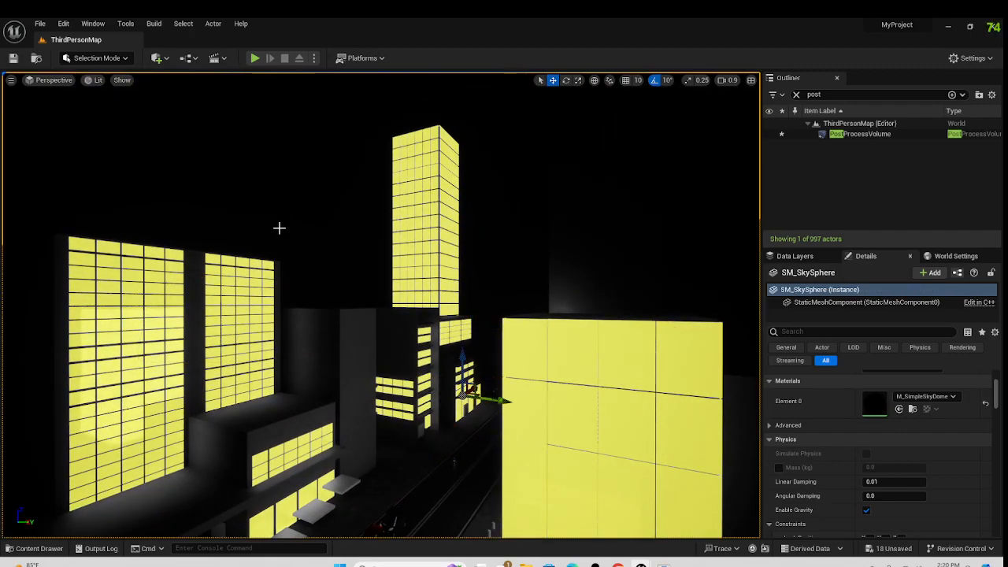
{"action": "mouse_move", "coordinate": [314, 232]}
{"action": "right_mouse_down"}
{"action": "mouse_move", "coordinate": [321, 250]}
{"action": "mouse_move", "coordinate": [138, 260]}
{"action": "mouse_move", "coordinate": [285, 266]}
{"action": "mouse_move", "coordinate": [23, 246]}
{"action": "mouse_move", "coordinate": [39, 301]}
{"action": "mouse_move", "coordinate": [58, 302]}
{"action": "mouse_move", "coordinate": [319, 222]}
{"action": "right_mouse_up"}
{"action": "key", "text": "w"}
{"action": "key", "text": "s"}
{"action": "key", "text": "w"}
{"action": "key", "text": "s"}
{"action": "key", "text": "w"}
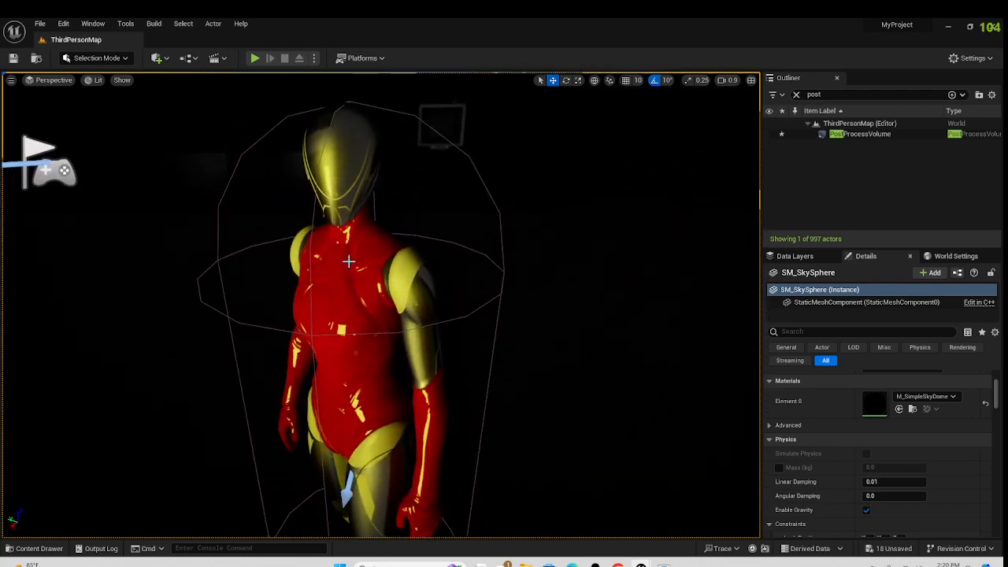
Step: Look around the dark surroundings of the character and back over the city street and its glowing buildings
{"action": "key", "text": "s"}
{"action": "right_click_drag", "start_coordinate": [404, 317], "coordinate": [197, 327]}
{"action": "key", "text": "d"}
{"action": "key", "text": "w"}
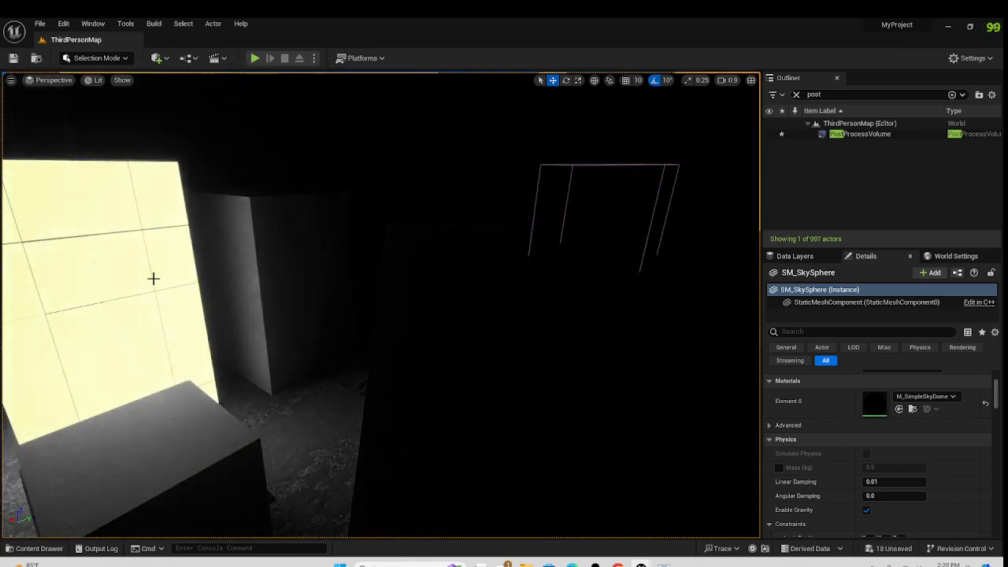
{"action": "right_click_drag", "start_coordinate": [153, 279], "coordinate": [328, 271]}
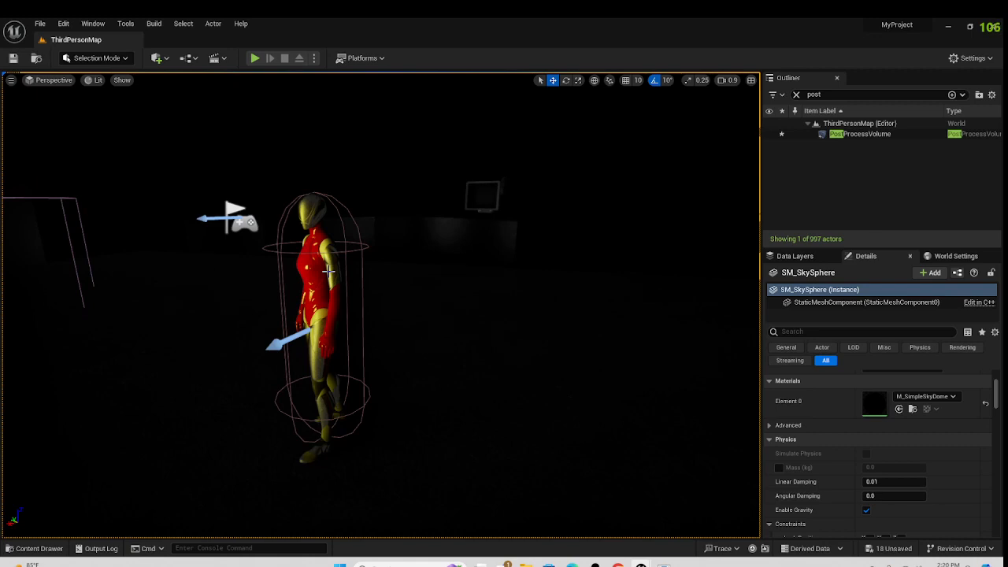
{"action": "right_click_drag", "start_coordinate": [423, 301], "coordinate": [183, 299]}
{"action": "key", "text": "w"}
{"action": "key", "text": "s"}
{"action": "right_click_drag", "start_coordinate": [162, 469], "coordinate": [197, 460]}
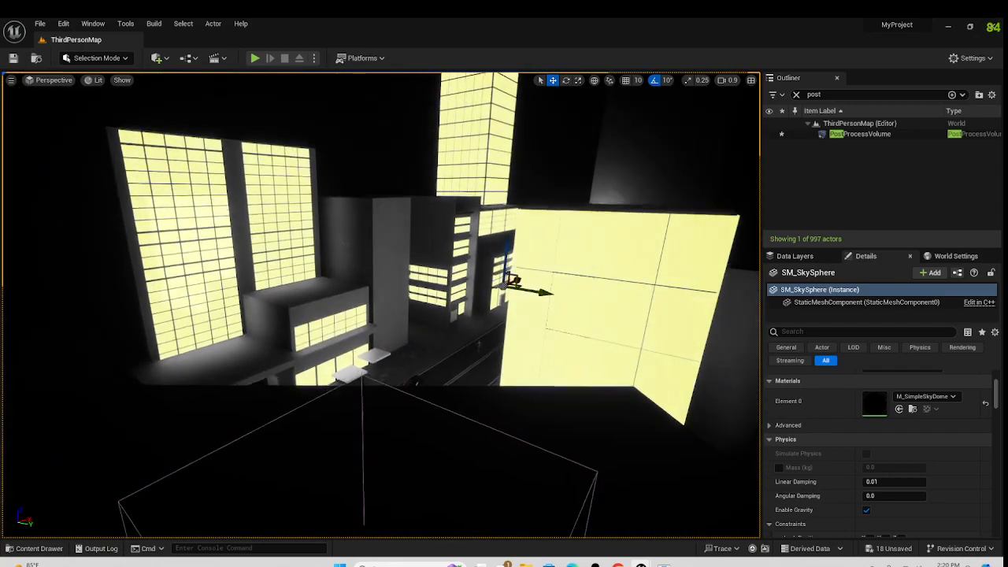
Step: Play-test the level and view the city and the coloured character from the rooftop
{"action": "right_click", "coordinate": [398, 291]}
{"action": "left_click", "coordinate": [394, 210]}
{"action": "left_click", "coordinate": [394, 199]}
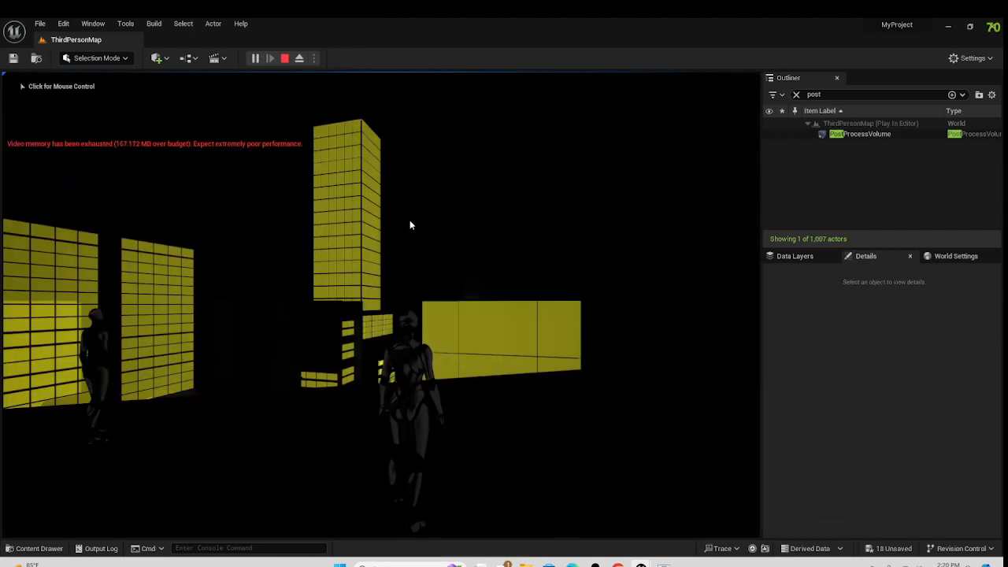
{"action": "left_click", "coordinate": [411, 221]}
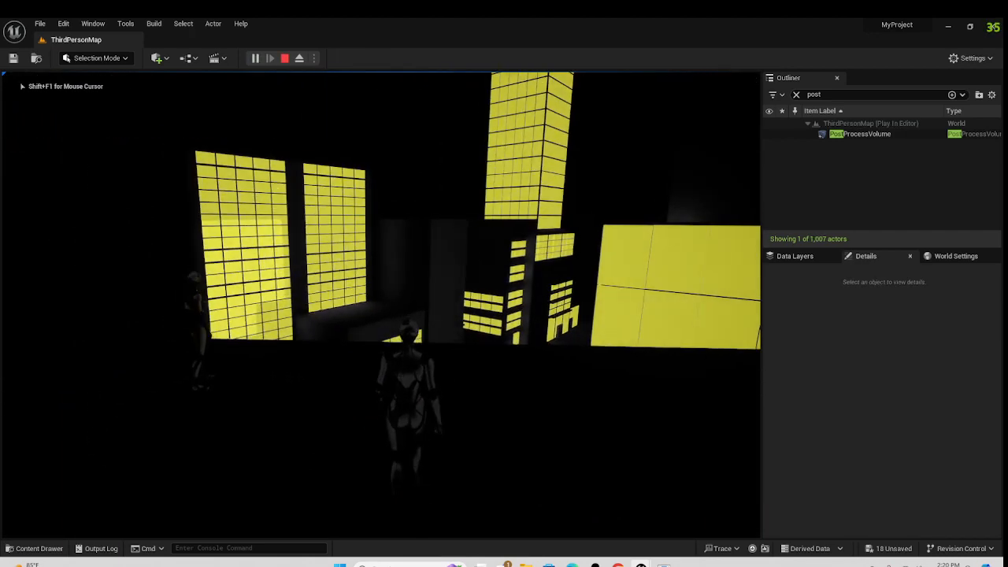
{"action": "key", "text": "w"}
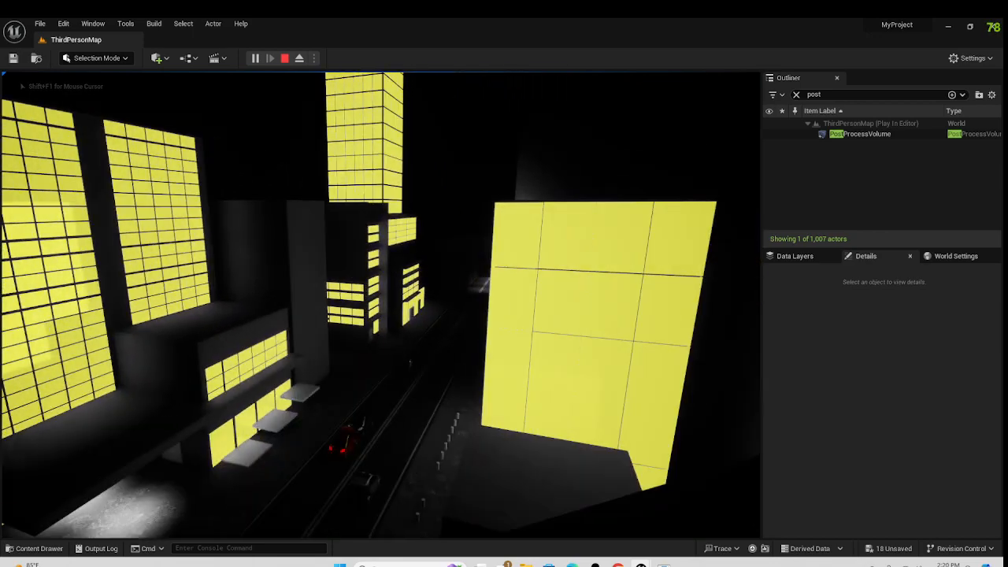
{"action": "key", "text": "s"}
{"action": "key", "text": "w"}
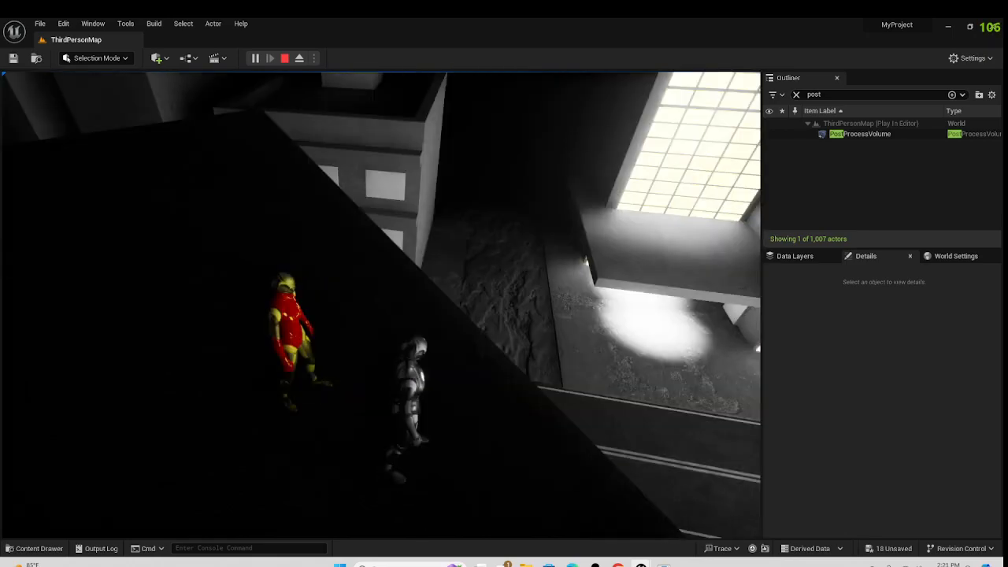
Step: Walk the player down to the street around the red and yellow car and the grey cars, and end the play session
{"action": "key", "text": "s"}
{"action": "key", "text": "w"}
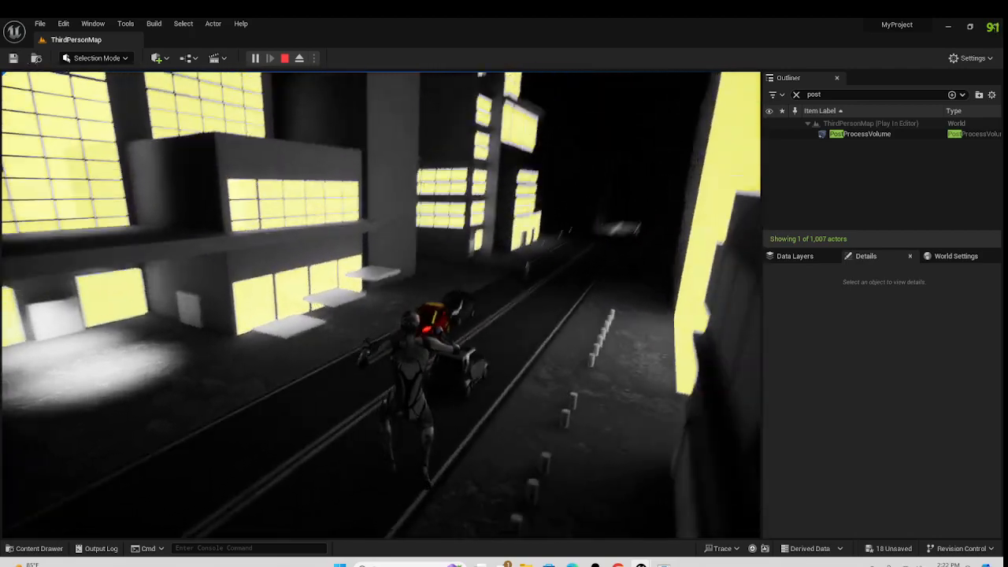
{"action": "key", "text": "w"}
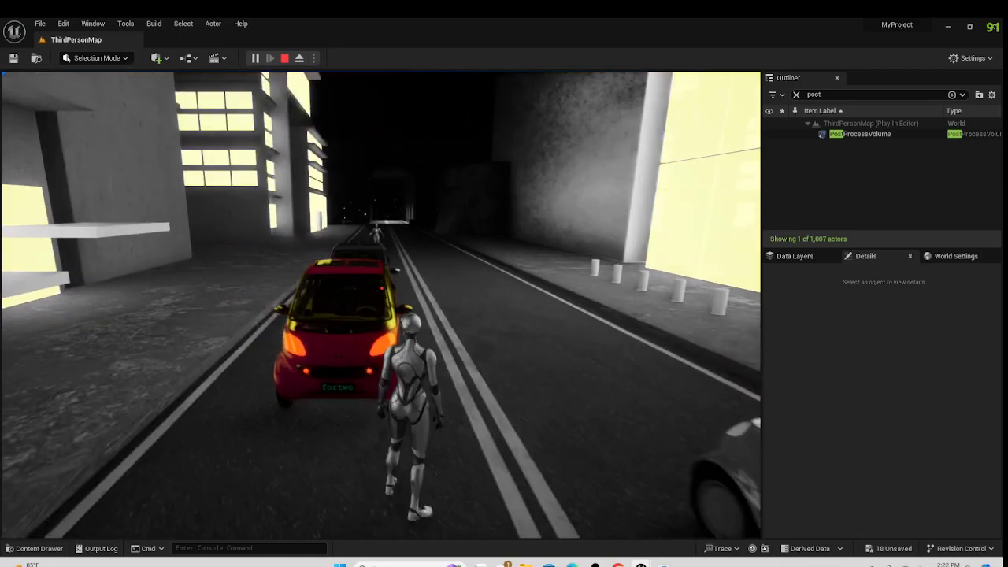
{"action": "key", "text": "w"}
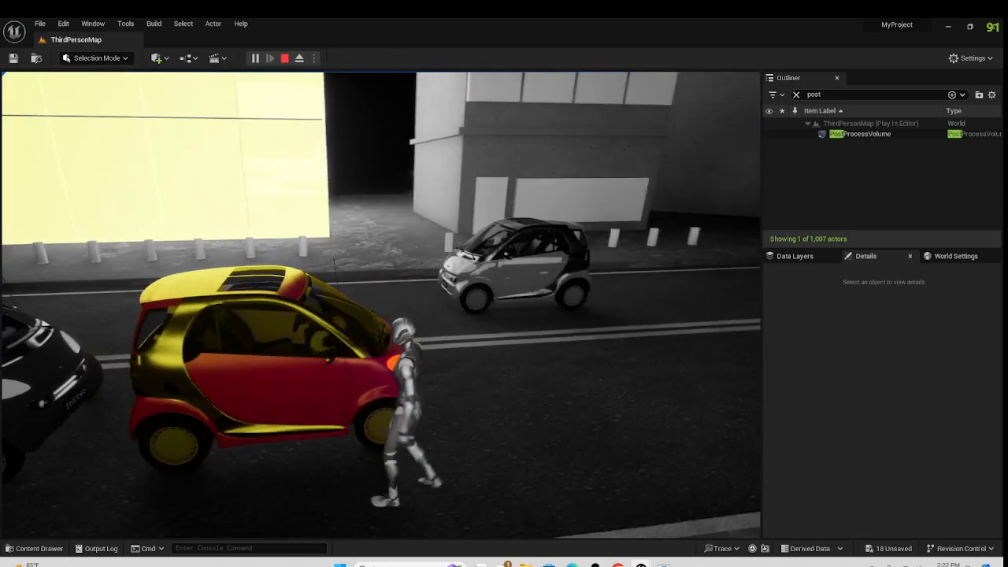
{"action": "key", "text": "w"}
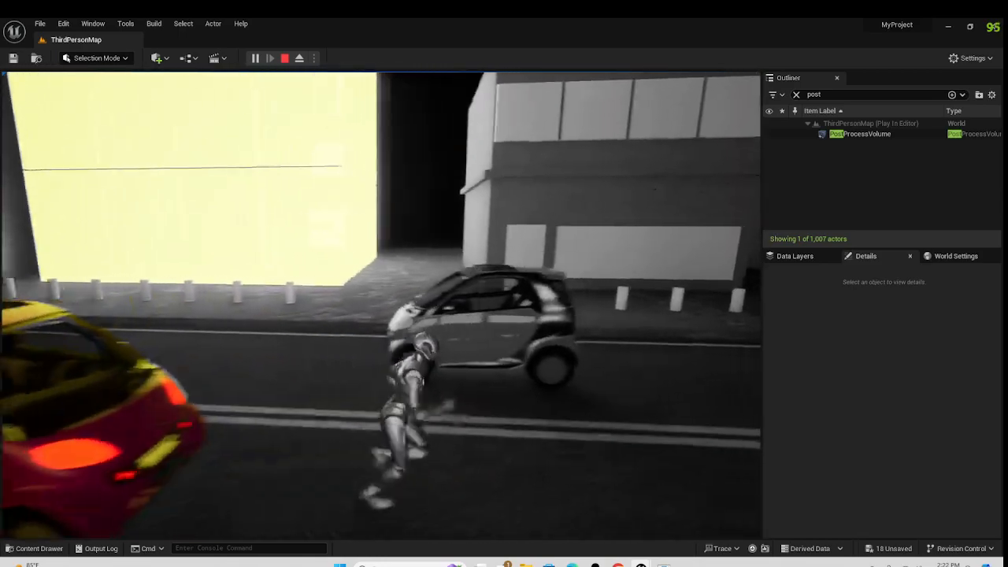
{"action": "key", "text": "w"}
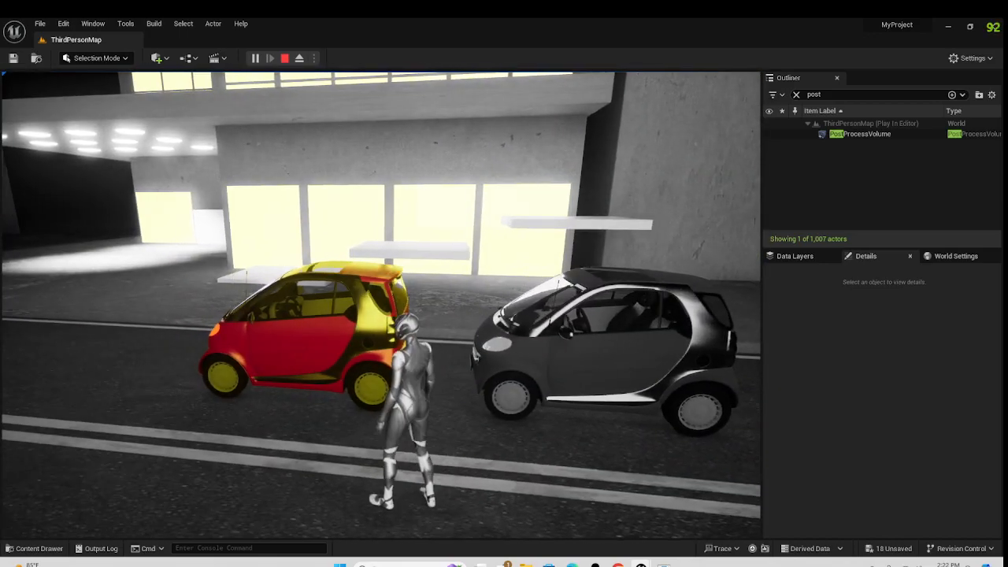
{"action": "key", "text": "Escape"}
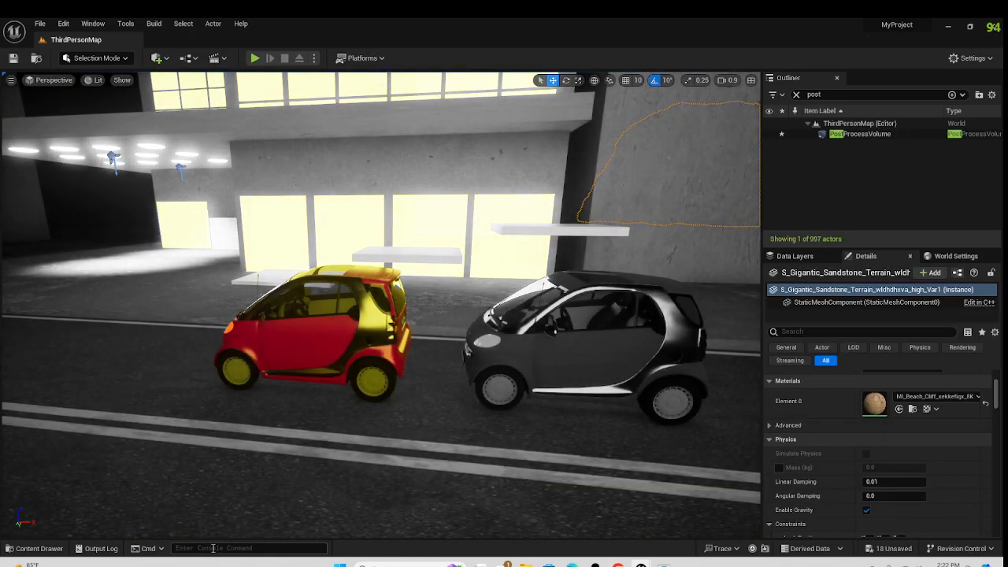
Step: Select a window cube on the tall building and open its window material for editing
{"action": "right_click_drag", "start_coordinate": [270, 293], "coordinate": [240, 273]}
{"action": "key", "text": "w"}
{"action": "left_click", "coordinate": [237, 285]}
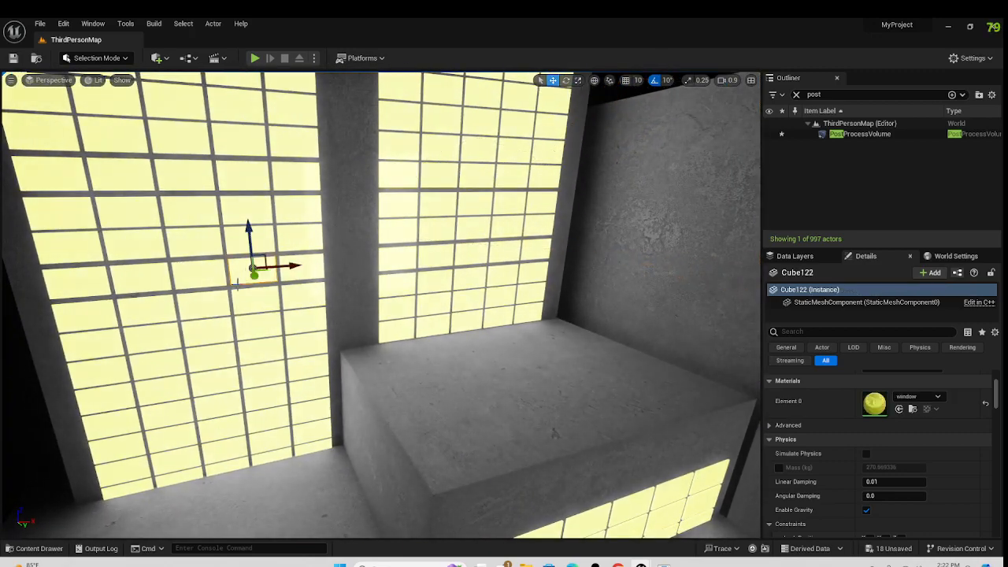
{"action": "left_click", "coordinate": [912, 408]}
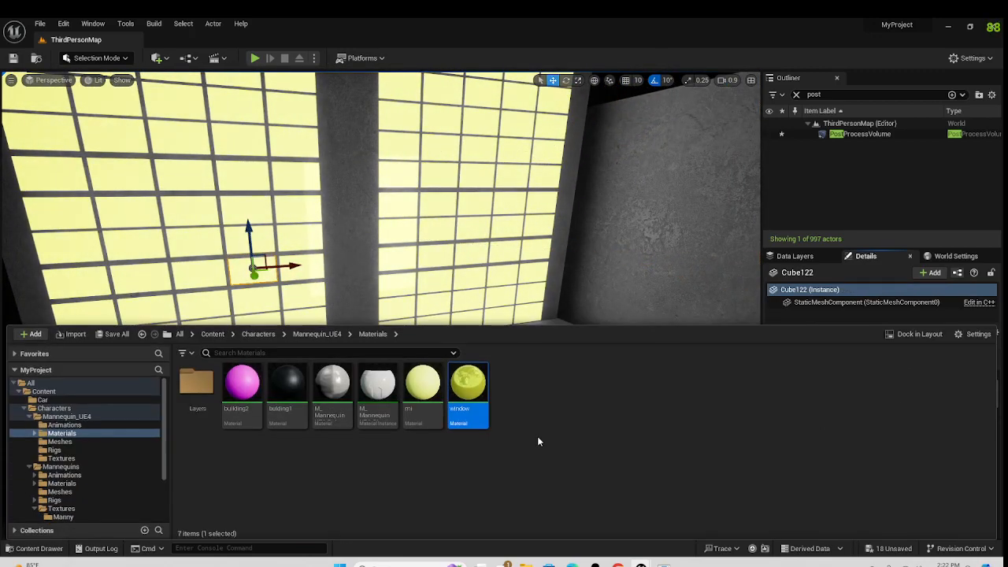
{"action": "double_click", "coordinate": [467, 386]}
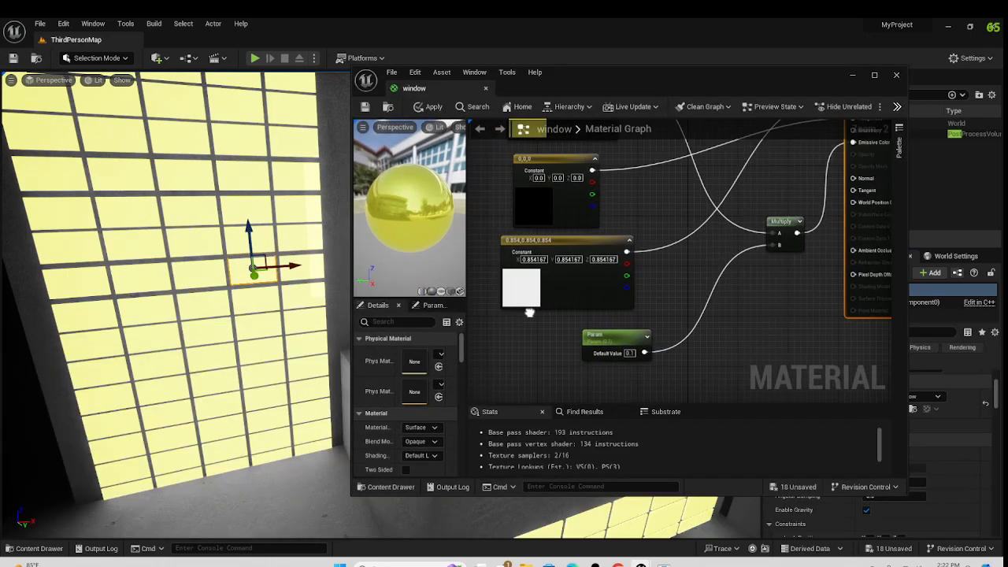
Step: Examine the window material's colour constants, Param and Multiply nodes feeding Emissive Color, and minimize the material editor
{"action": "scroll", "coordinate": [497, 256], "scroll_direction": "down", "scroll_amount": 1}
{"action": "scroll", "coordinate": [507, 241], "scroll_direction": "down", "scroll_amount": 1}
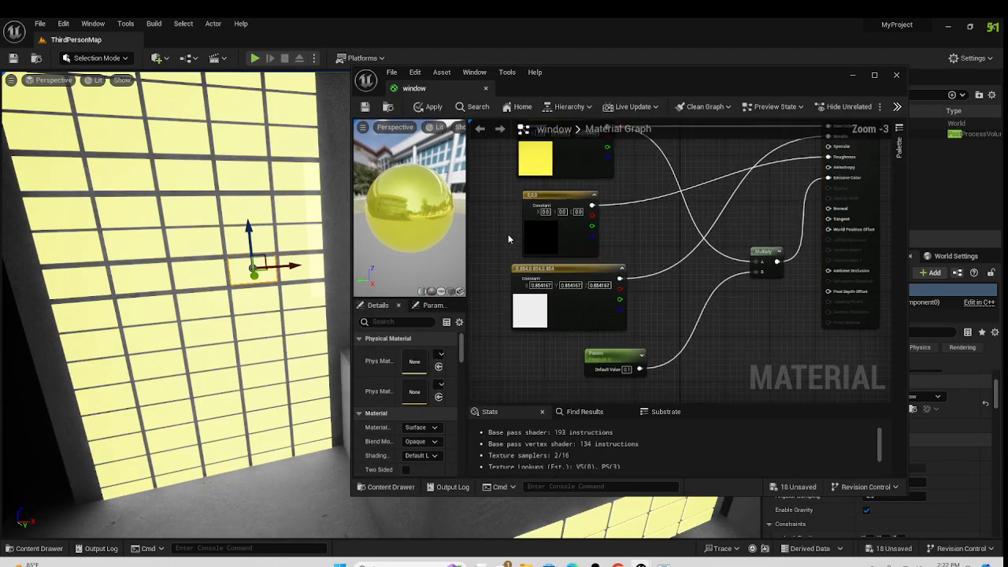
{"action": "right_click_drag", "start_coordinate": [633, 212], "coordinate": [626, 263]}
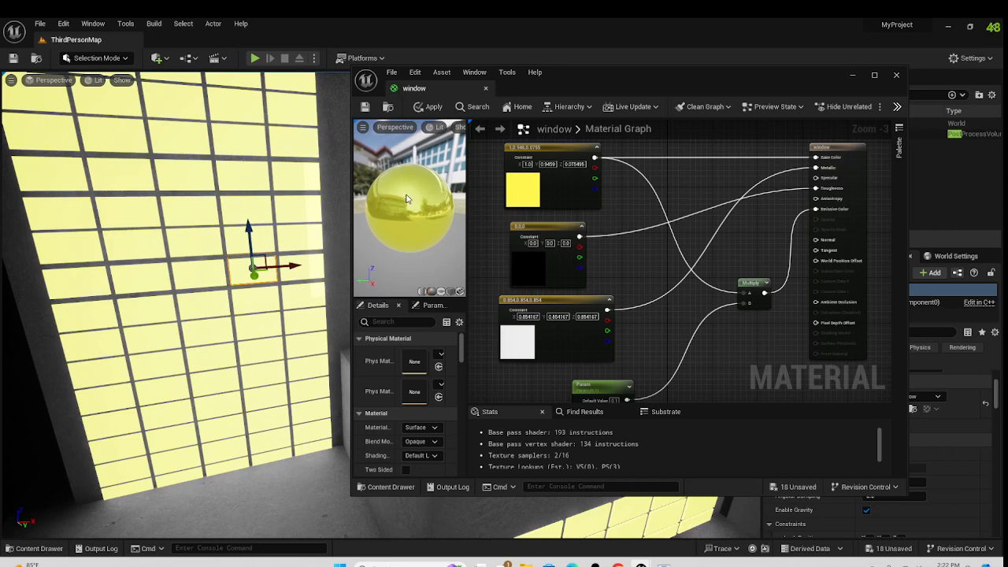
{"action": "right_click_drag", "start_coordinate": [674, 322], "coordinate": [644, 270]}
{"action": "right_click", "coordinate": [644, 268]}
{"action": "left_click", "coordinate": [601, 321]}
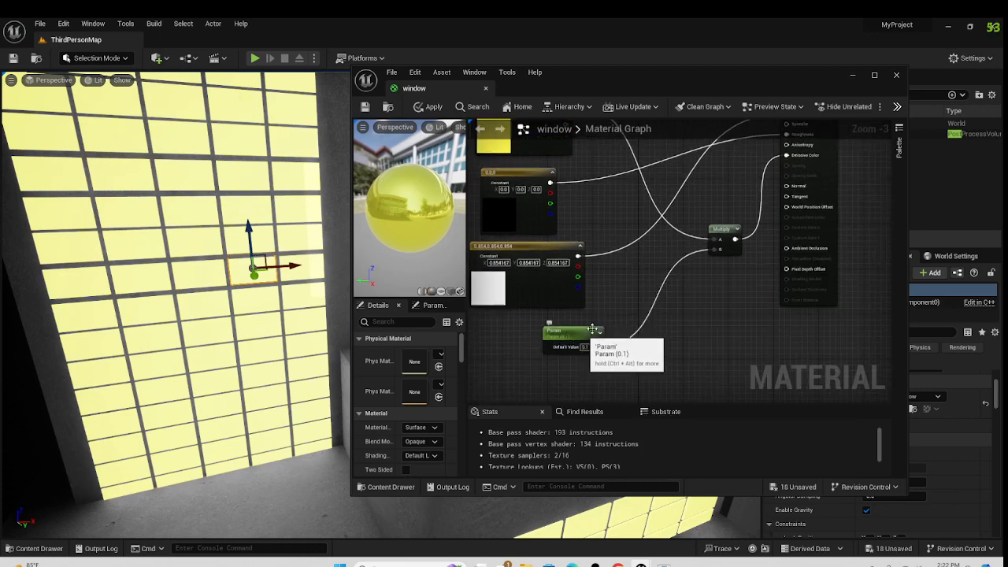
{"action": "right_click_drag", "start_coordinate": [713, 198], "coordinate": [741, 244]}
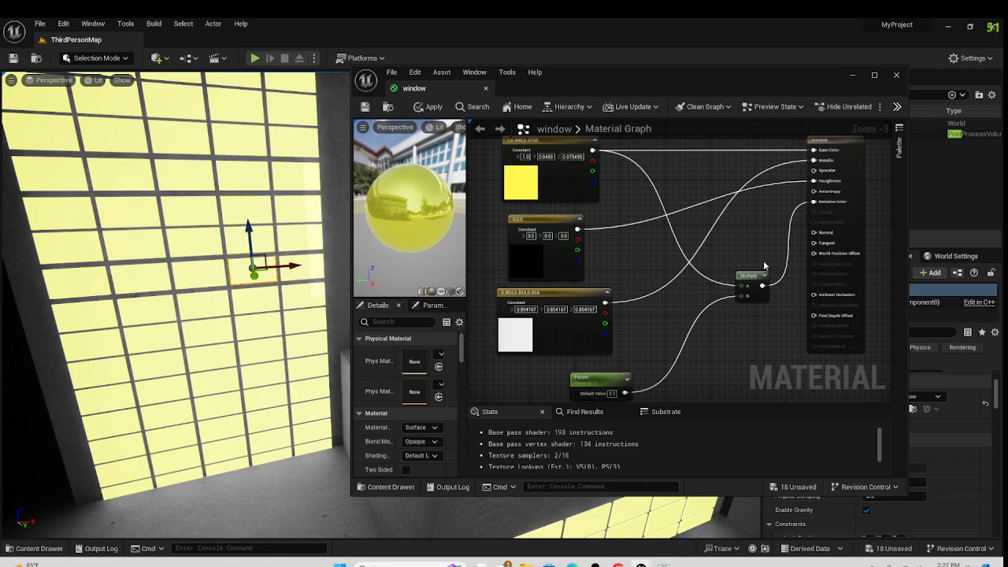
{"action": "left_click", "coordinate": [852, 74]}
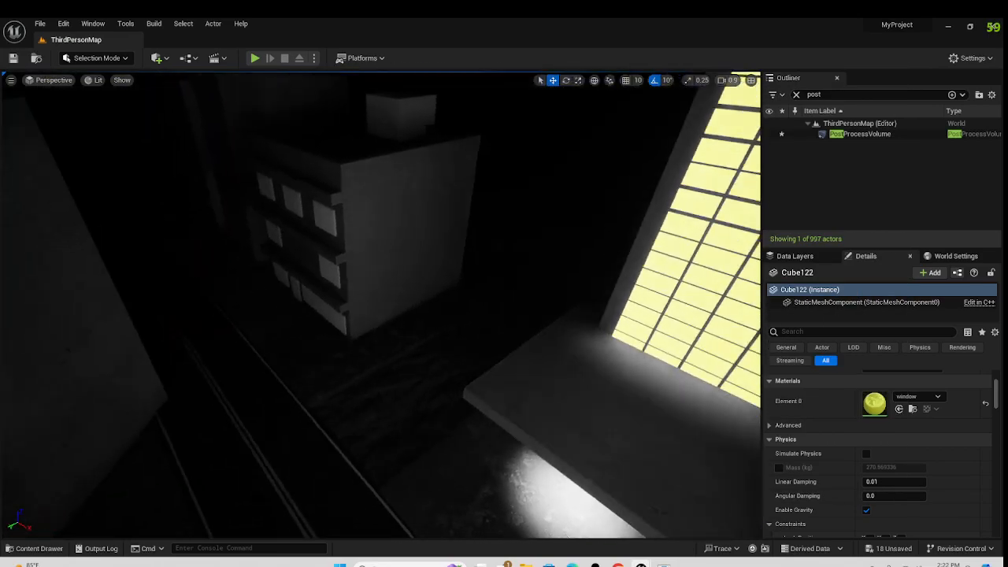
Step: Locate the SCity and Scity2 materials in the project's root Content folder, and select the level's PostProcessVolume
{"action": "right_click_drag", "start_coordinate": [381, 305], "coordinate": [630, 271]}
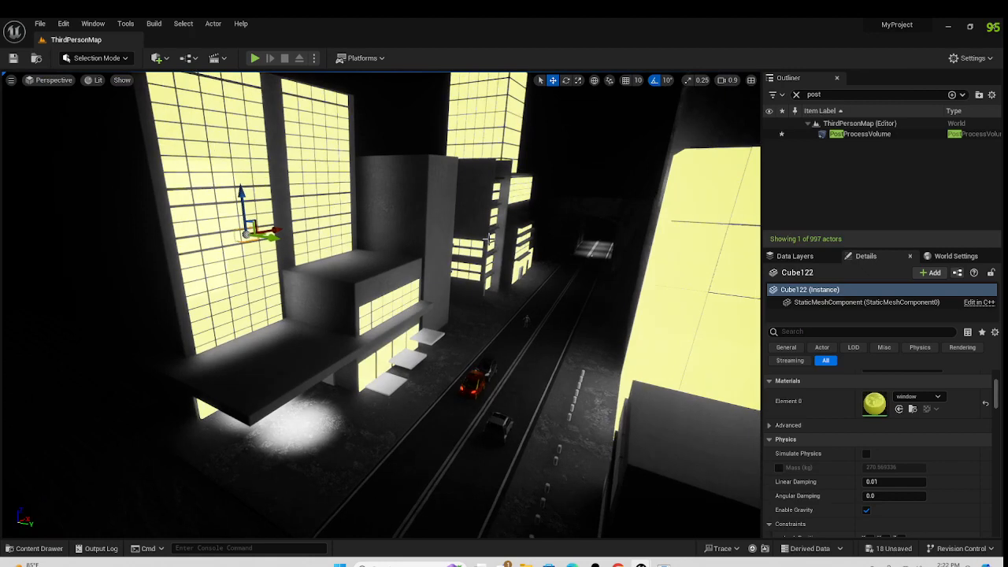
{"action": "left_click", "coordinate": [37, 548]}
{"action": "left_click", "coordinate": [43, 392]}
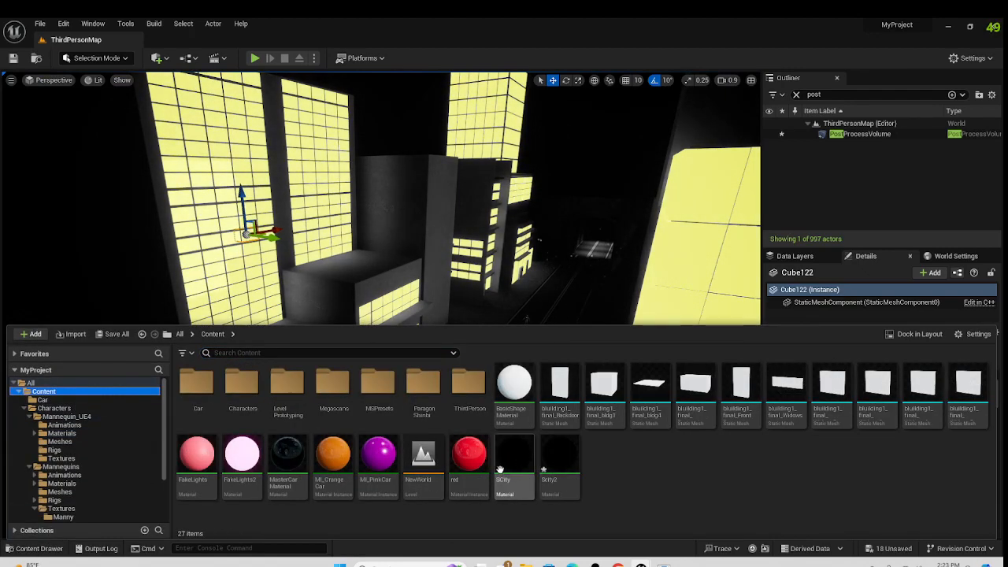
{"action": "mouse_move", "coordinate": [568, 448]}
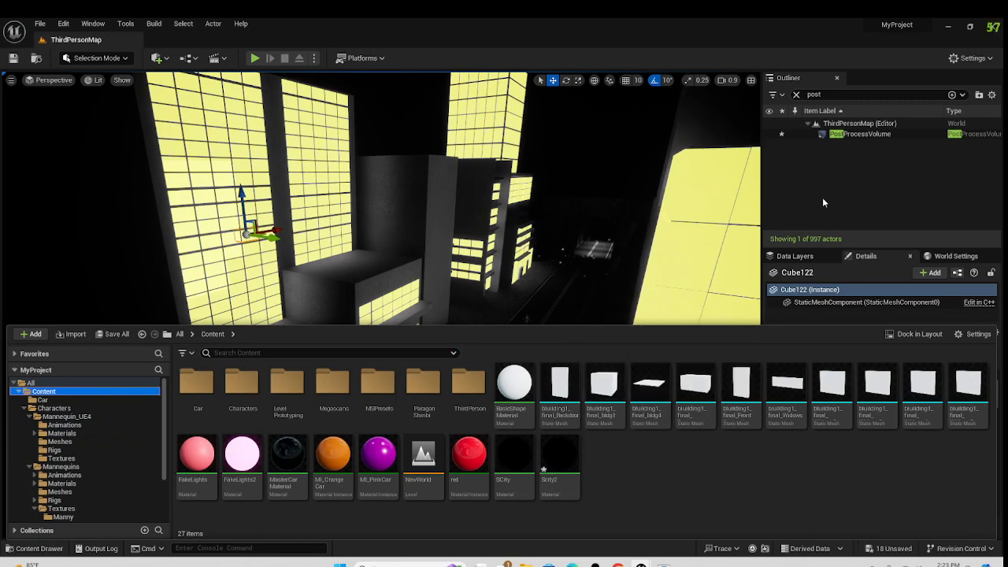
{"action": "left_click", "coordinate": [836, 174]}
{"action": "left_click", "coordinate": [862, 135]}
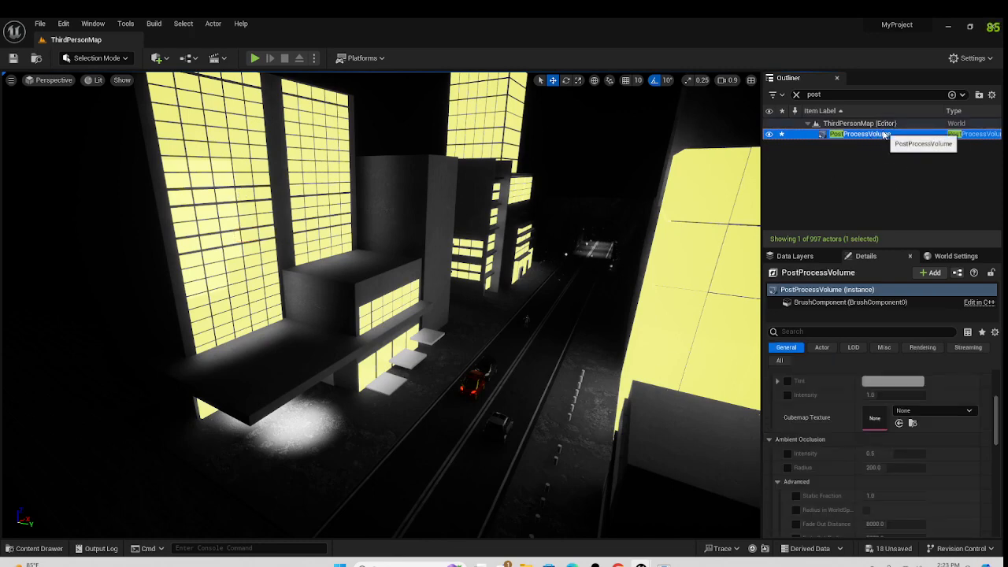
Step: Find and add another Post Process Volume to the level, and delete this extra volume again
{"action": "left_click", "coordinate": [165, 59]}
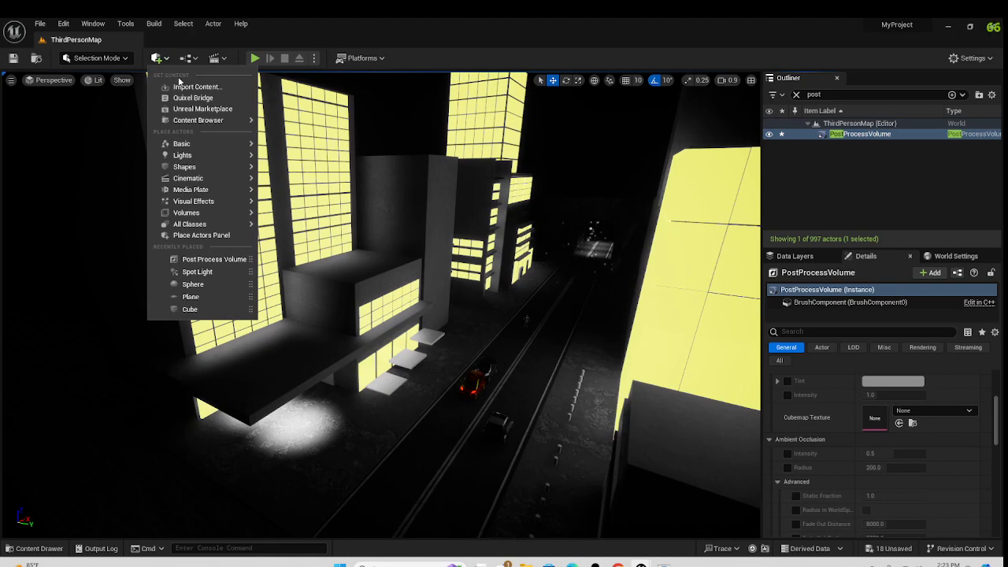
{"action": "type", "text": "pro"}
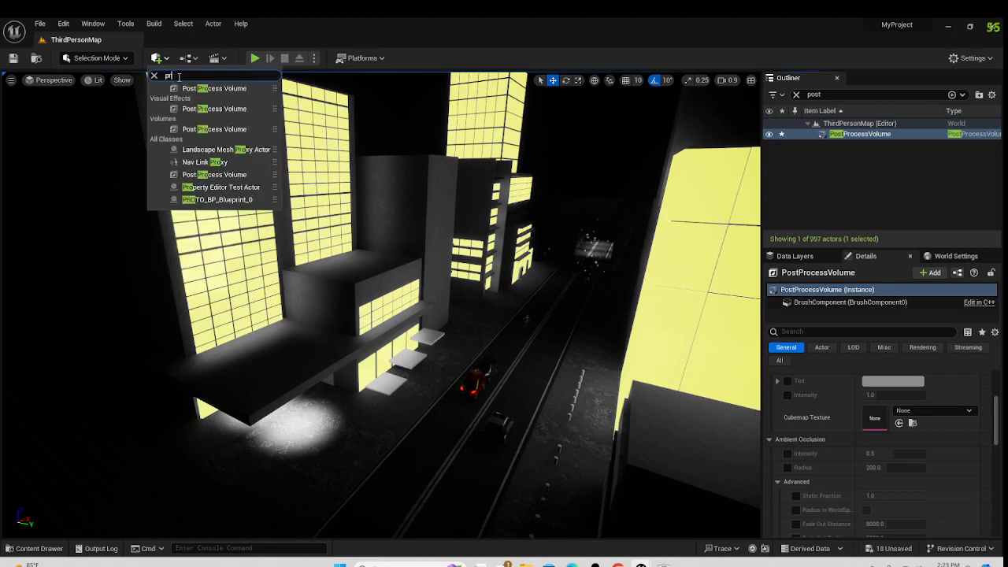
{"action": "key", "text": "BackSpace"}
{"action": "type", "text": "ost"}
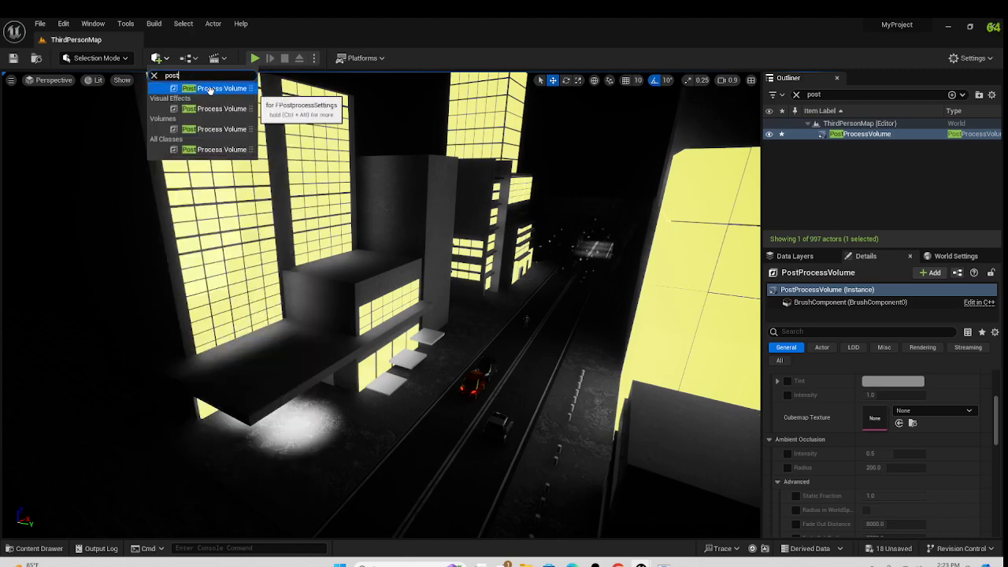
{"action": "left_click", "coordinate": [210, 90]}
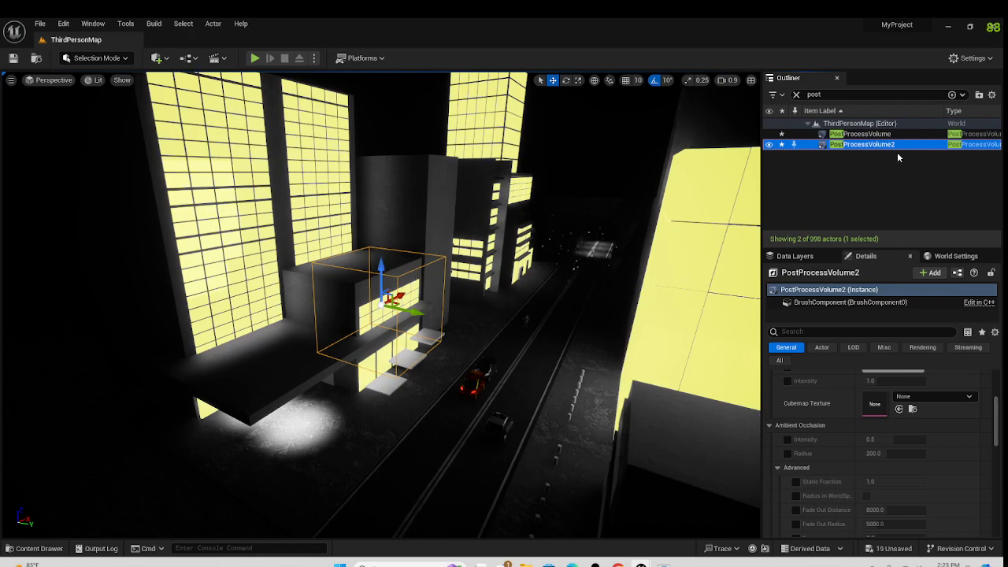
{"action": "key", "text": "Delete"}
Step: Focus the view on the existing PostProcessVolume and filter its properties by "expo"
{"action": "key", "text": "f"}
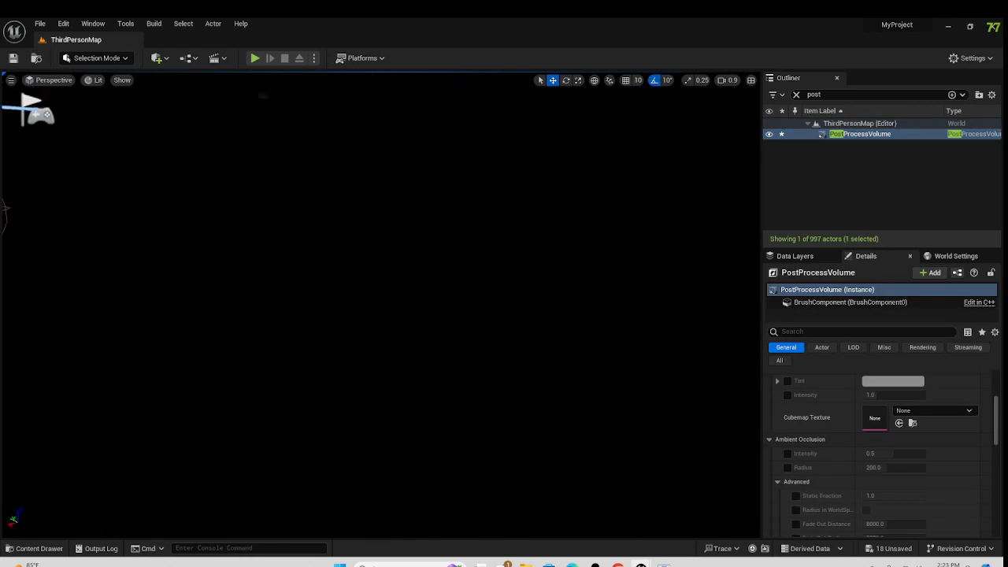
{"action": "mouse_move", "coordinate": [403, 357]}
{"action": "right_mouse_down"}
{"action": "mouse_move", "coordinate": [386, 353]}
{"action": "mouse_move", "coordinate": [403, 357]}
{"action": "right_mouse_up"}
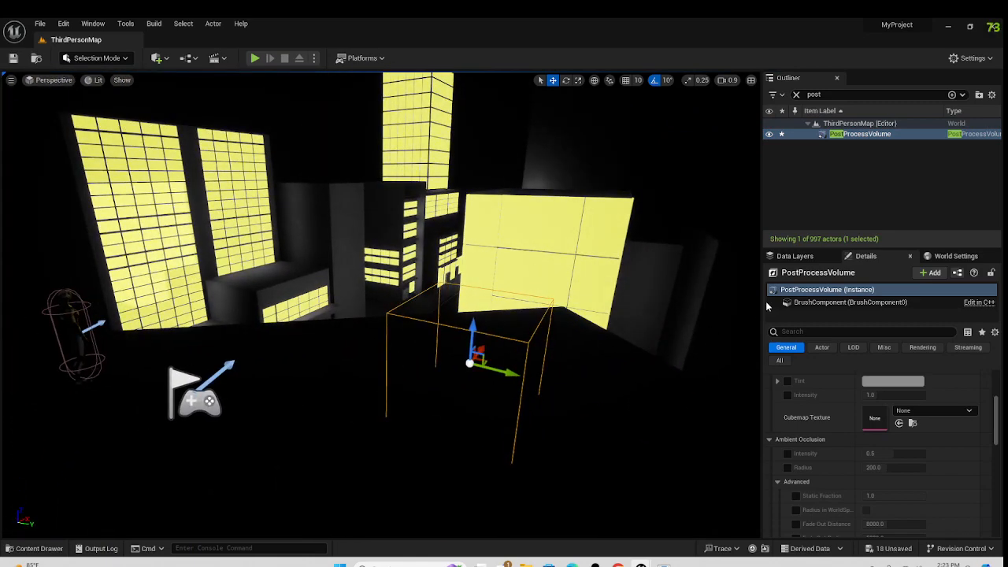
{"action": "left_click", "coordinate": [835, 332]}
{"action": "type", "text": "expo"}
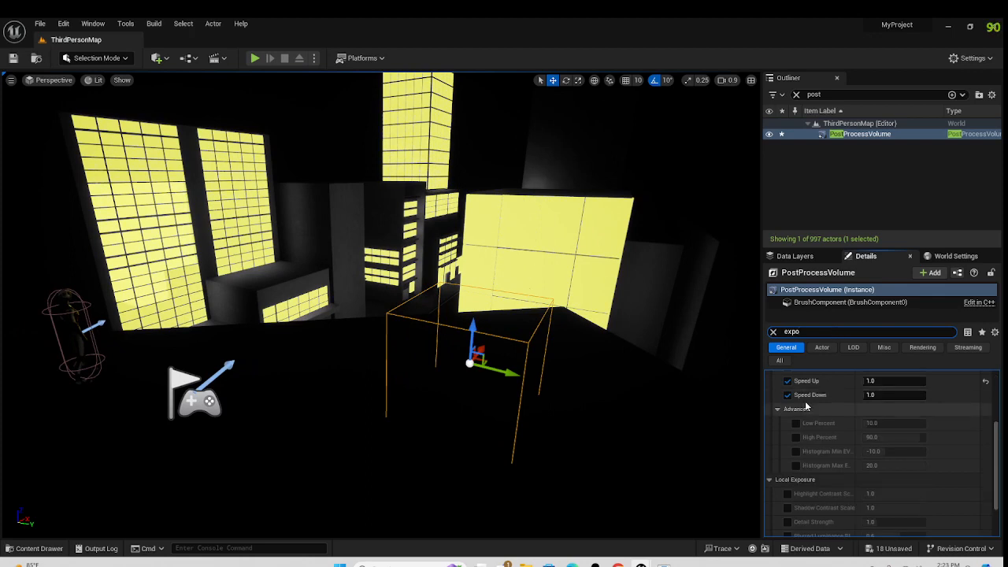
Step: Reset the Post Process Volume's exposure Speed Up to its default value and play-test the level
{"action": "scroll", "coordinate": [807, 411], "scroll_direction": "up", "scroll_amount": 2}
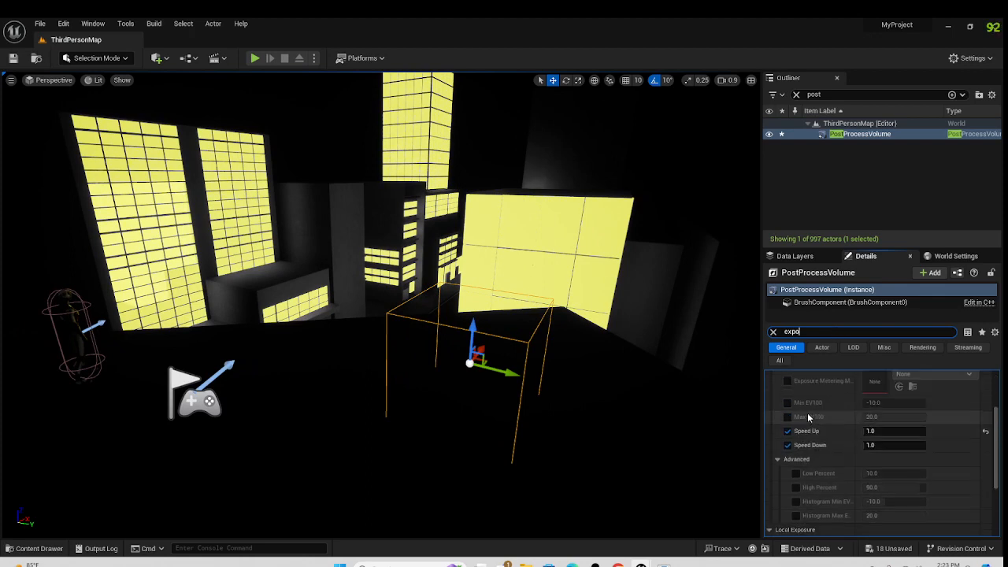
{"action": "left_click", "coordinate": [985, 432]}
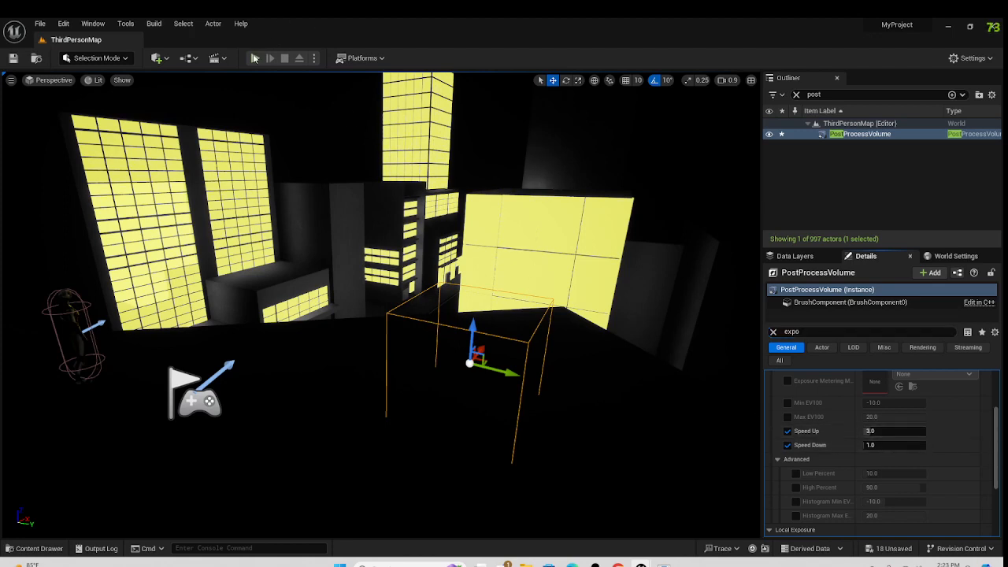
{"action": "left_click", "coordinate": [253, 59]}
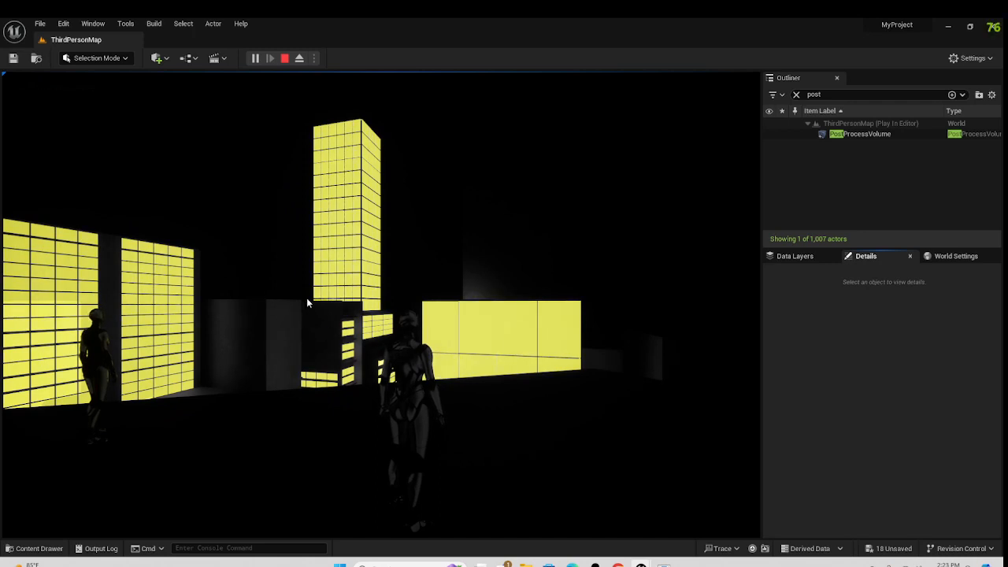
{"action": "key", "text": "Escape"}
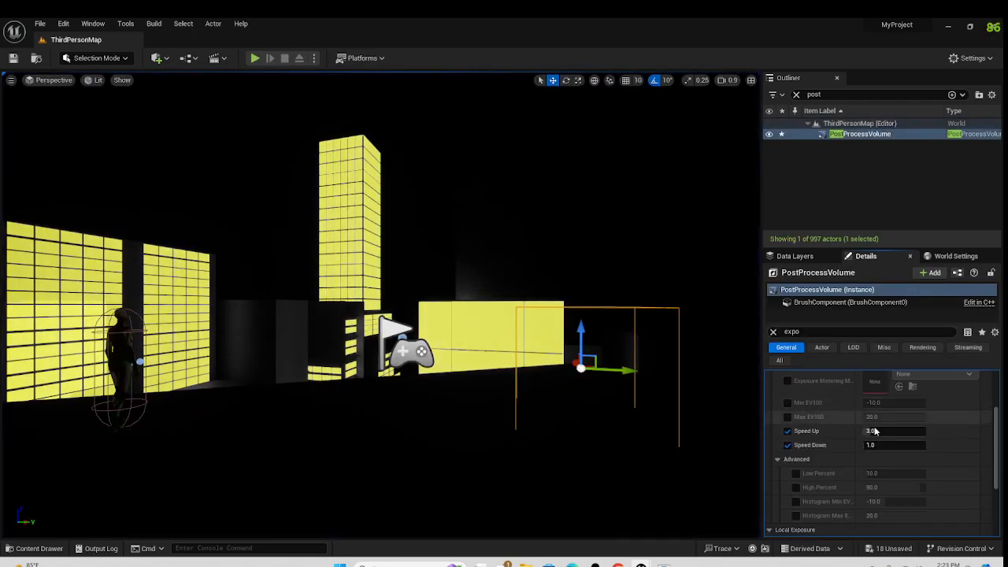
Step: Set the exposure Speed Up to 1.0 and play-test the level again
{"action": "left_click", "coordinate": [902, 431]}
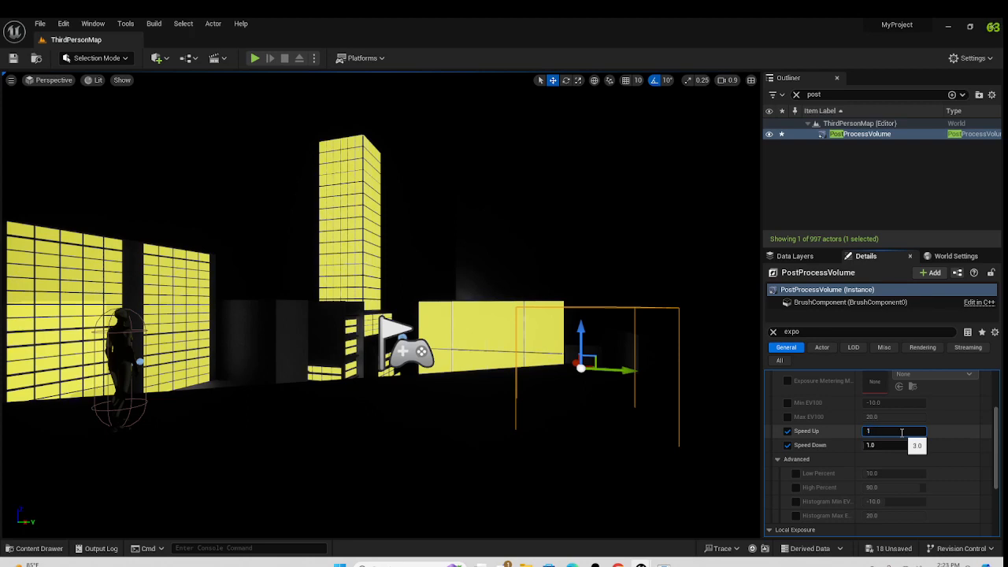
{"action": "key", "text": "Return"}
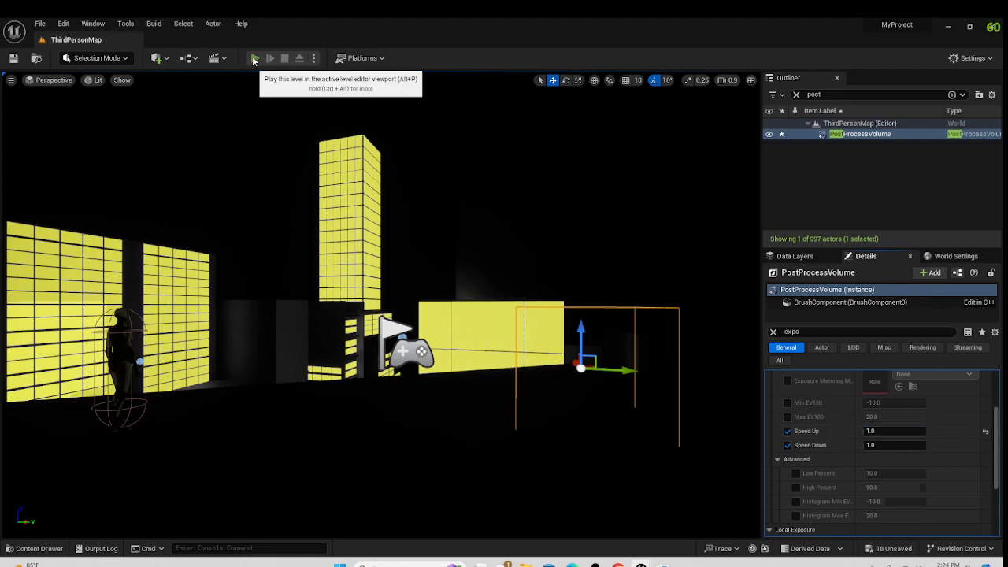
{"action": "left_click", "coordinate": [254, 57]}
{"action": "left_click", "coordinate": [242, 326]}
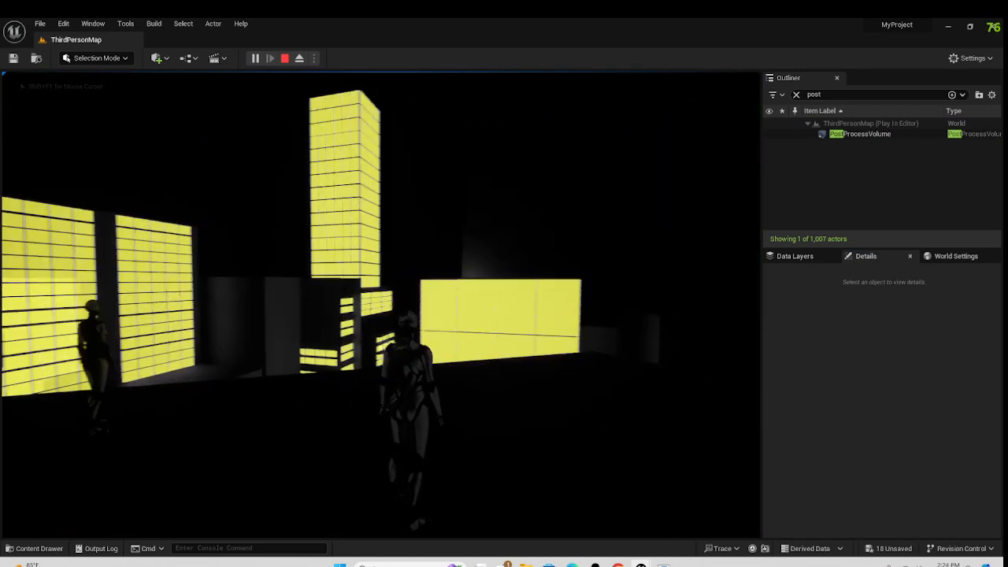
{"action": "key", "text": "Escape"}
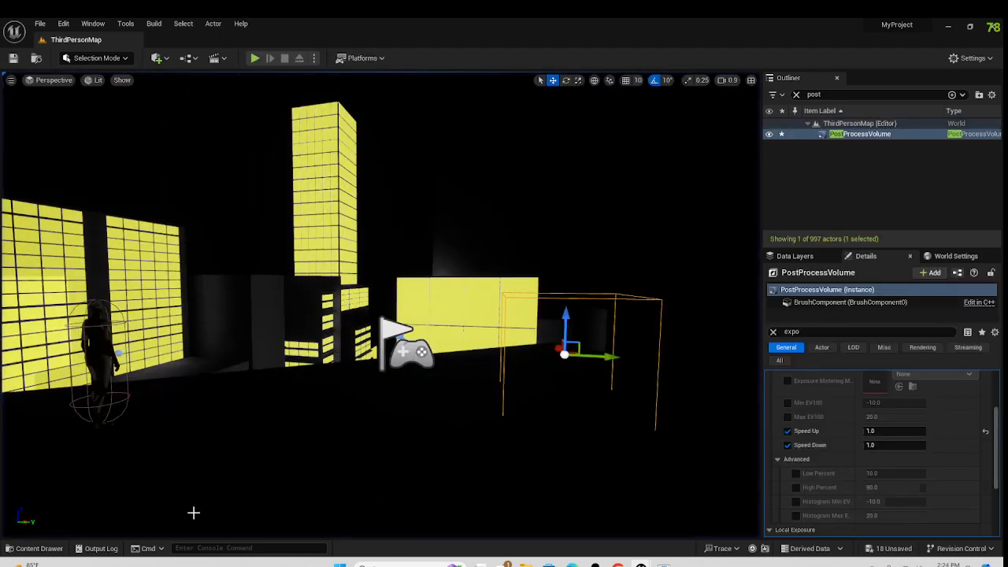
Step: Clear the property filter, delete the Scity2 entry from the Post Process Materials array, and save the level
{"action": "scroll", "coordinate": [886, 473], "scroll_direction": "up", "scroll_amount": 2}
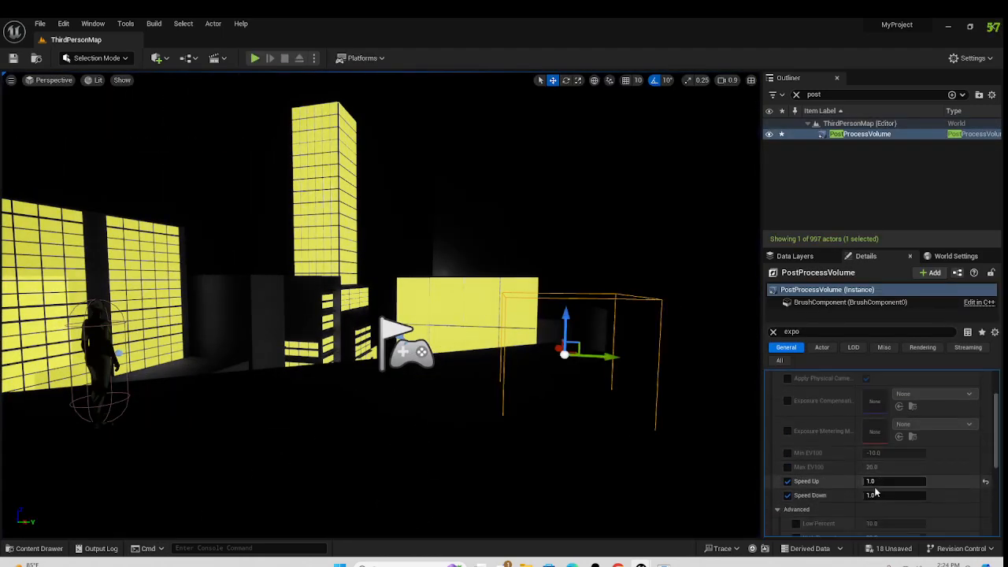
{"action": "scroll", "coordinate": [874, 488], "scroll_direction": "up", "scroll_amount": 4}
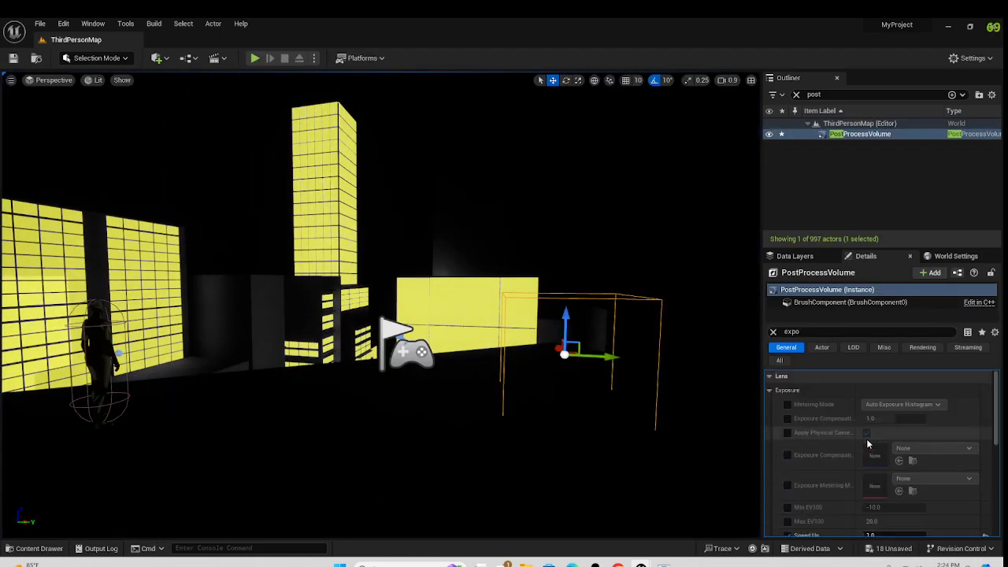
{"action": "left_click", "coordinate": [775, 331]}
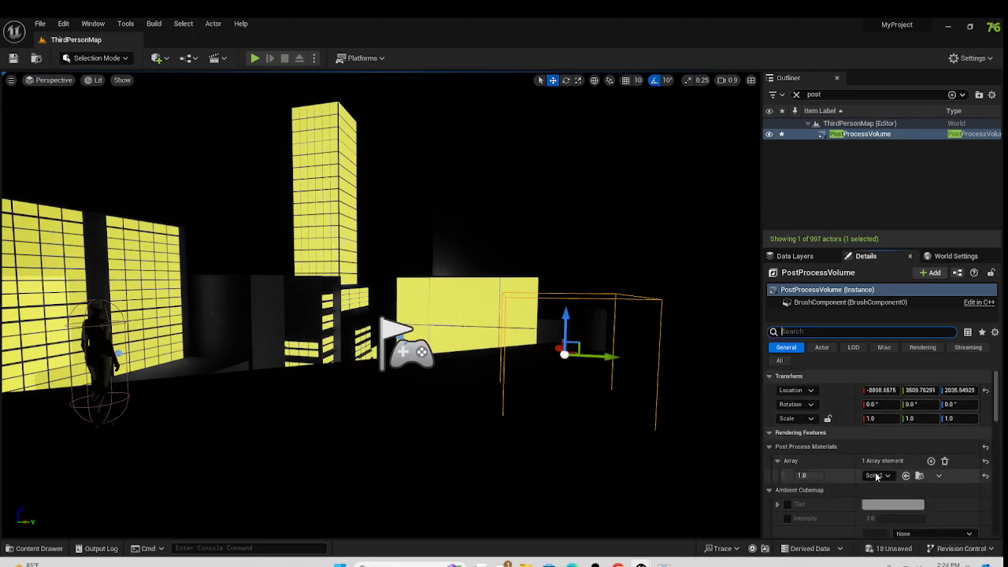
{"action": "left_click", "coordinate": [939, 476]}
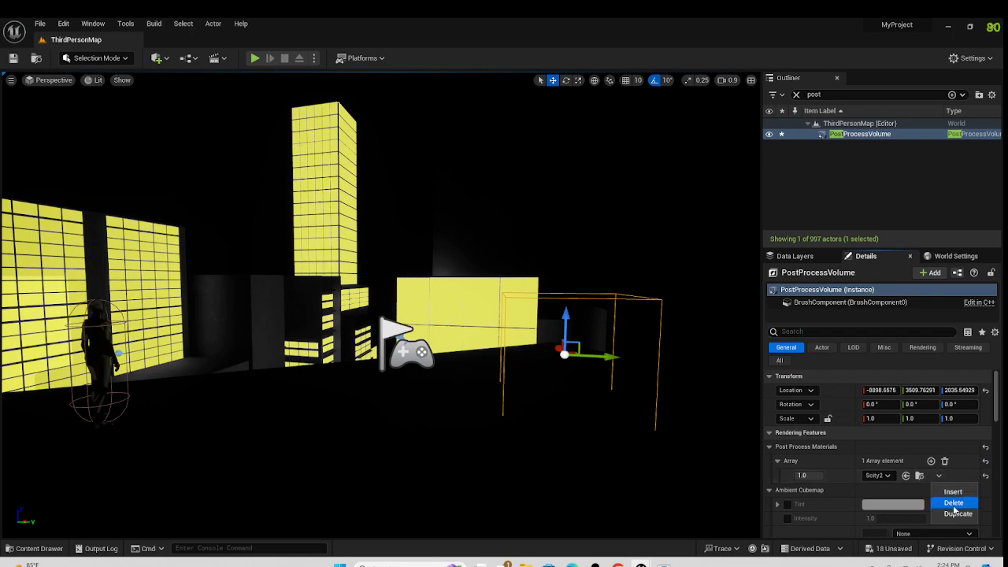
{"action": "left_click", "coordinate": [953, 503]}
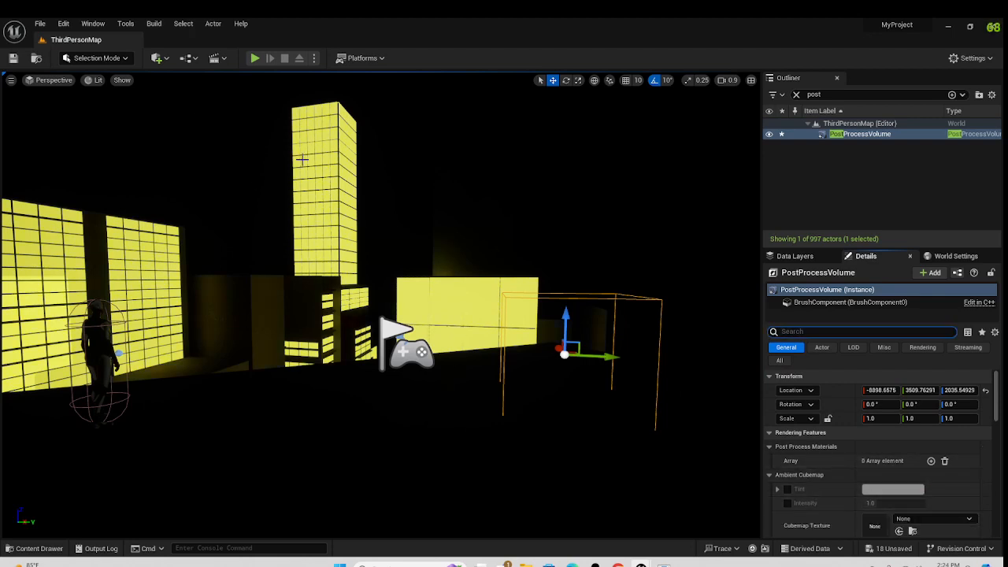
{"action": "left_click", "coordinate": [13, 57]}
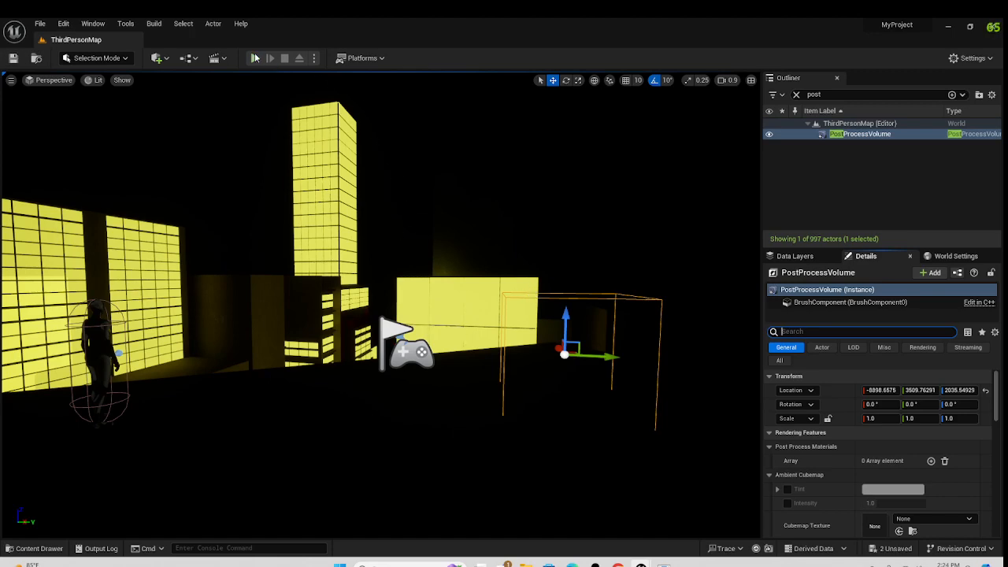
Step: Play-test the level without the post process material, running from the rooftop past the parked cars to the pink-lit building entrance
{"action": "left_click", "coordinate": [254, 58]}
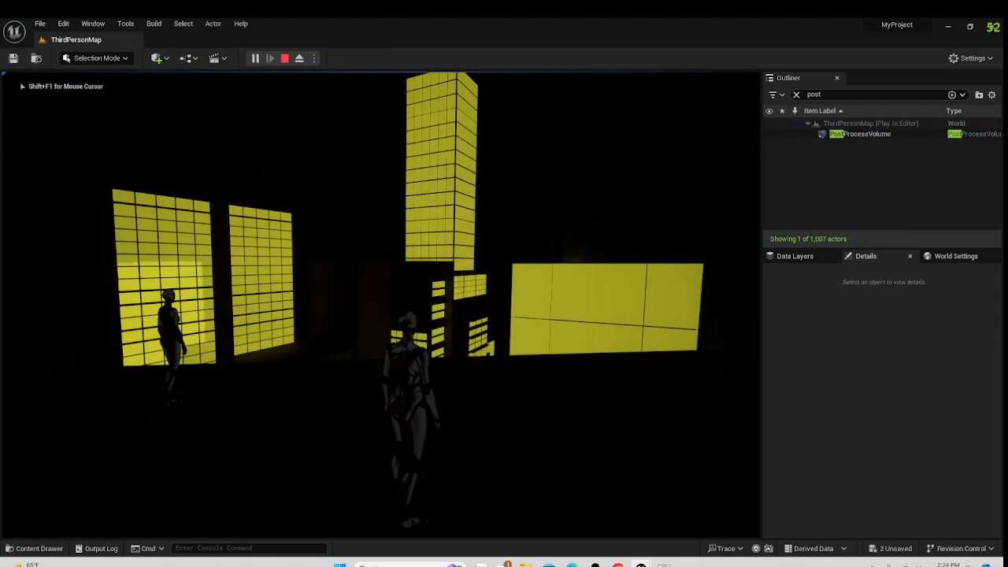
{"action": "key", "text": "w"}
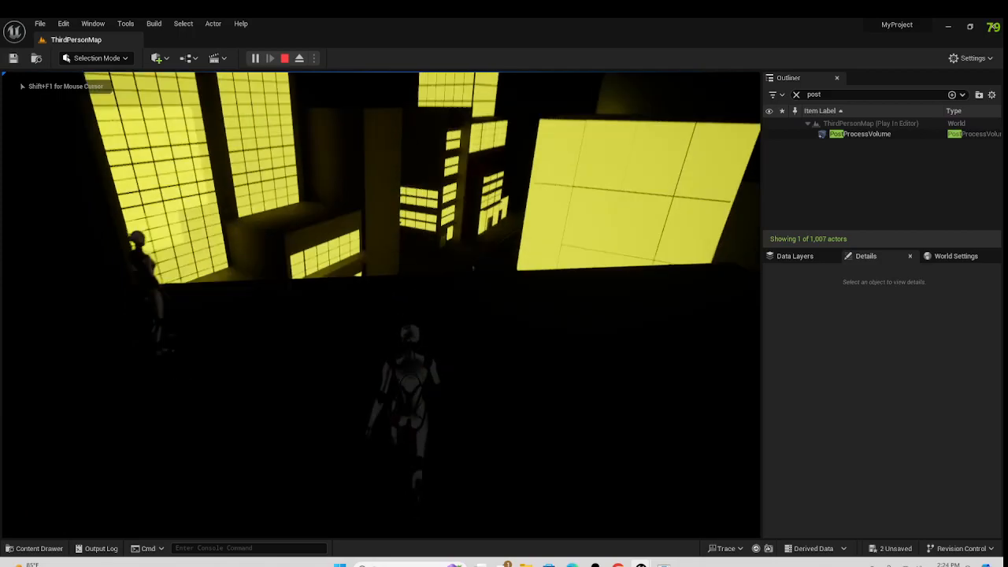
{"action": "key", "text": "w"}
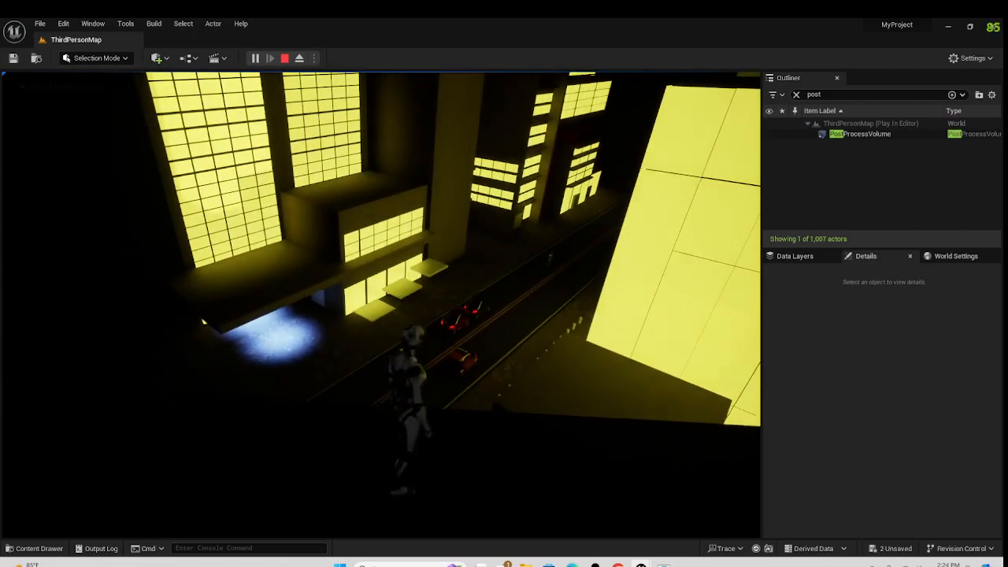
{"action": "key", "text": "w"}
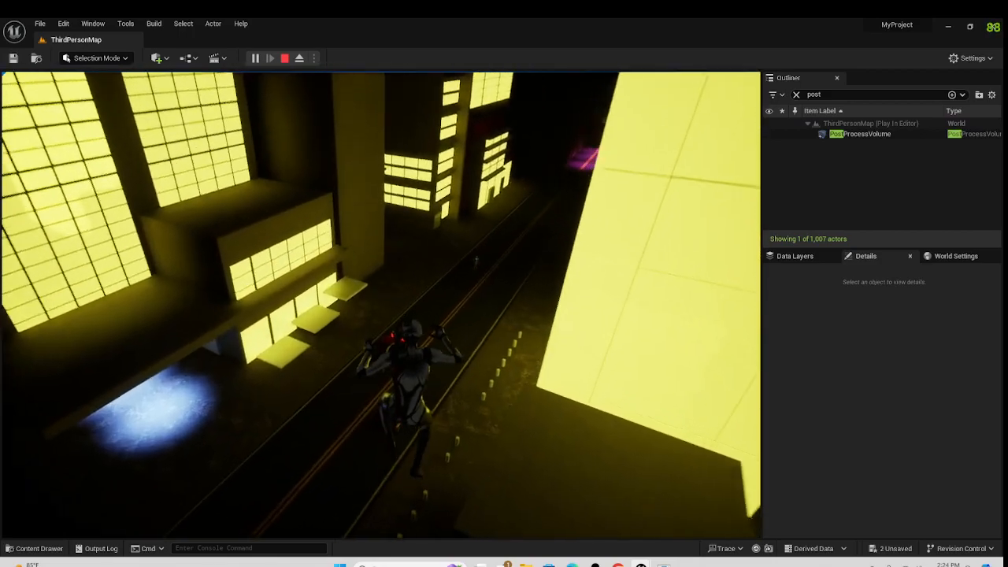
{"action": "key", "text": "w"}
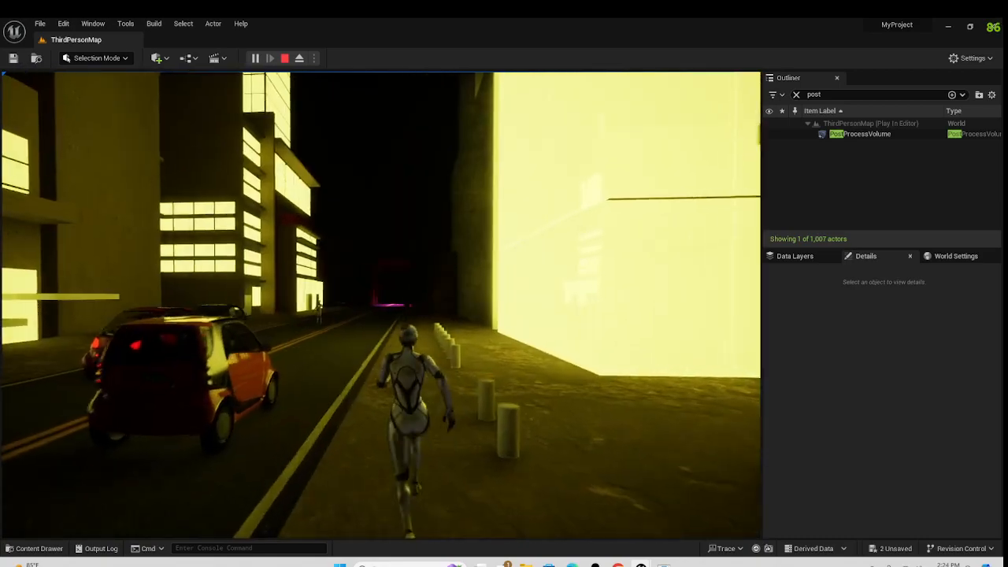
{"action": "key", "text": "w"}
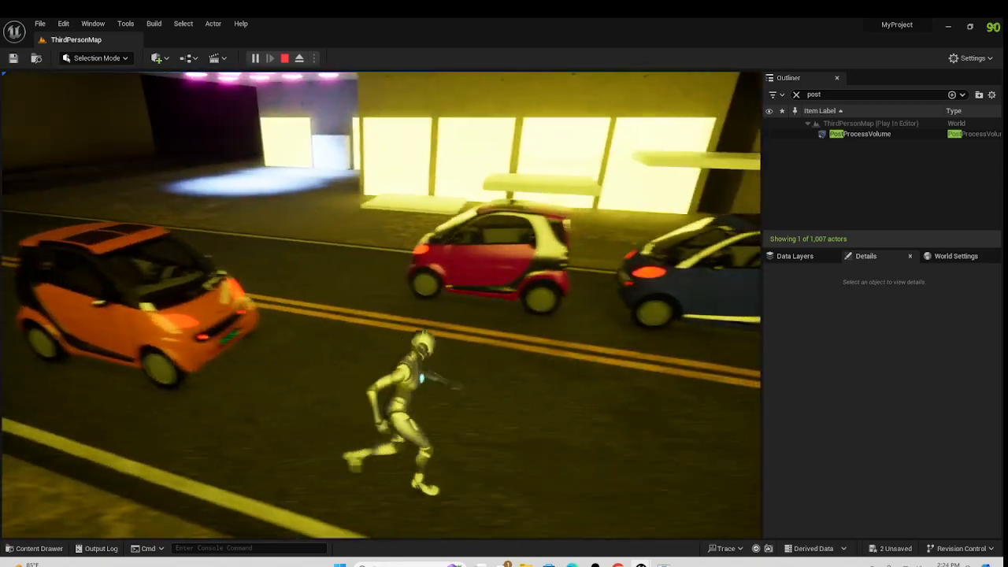
{"action": "key", "text": "w"}
{"action": "key", "text": "a"}
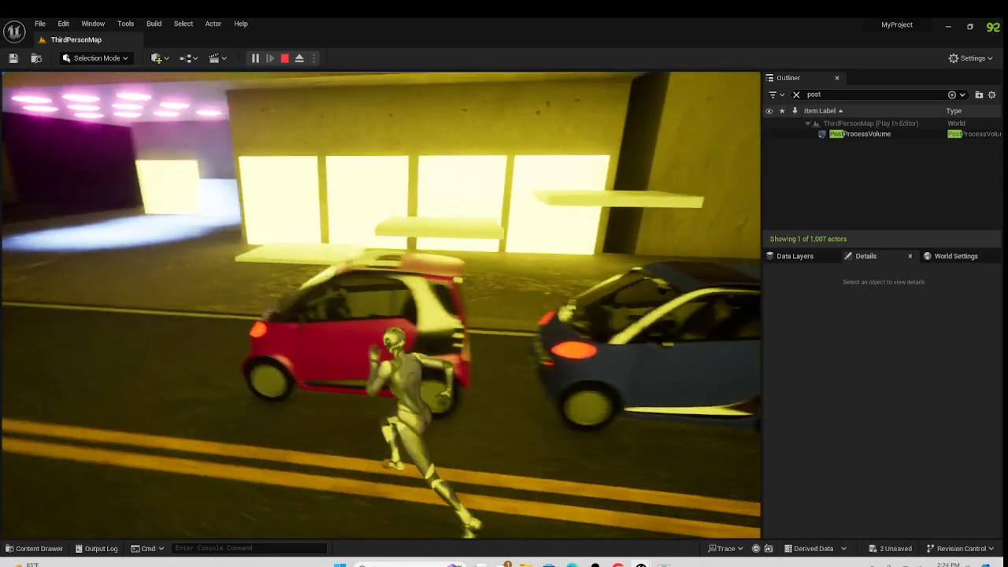
{"action": "key", "text": "w"}
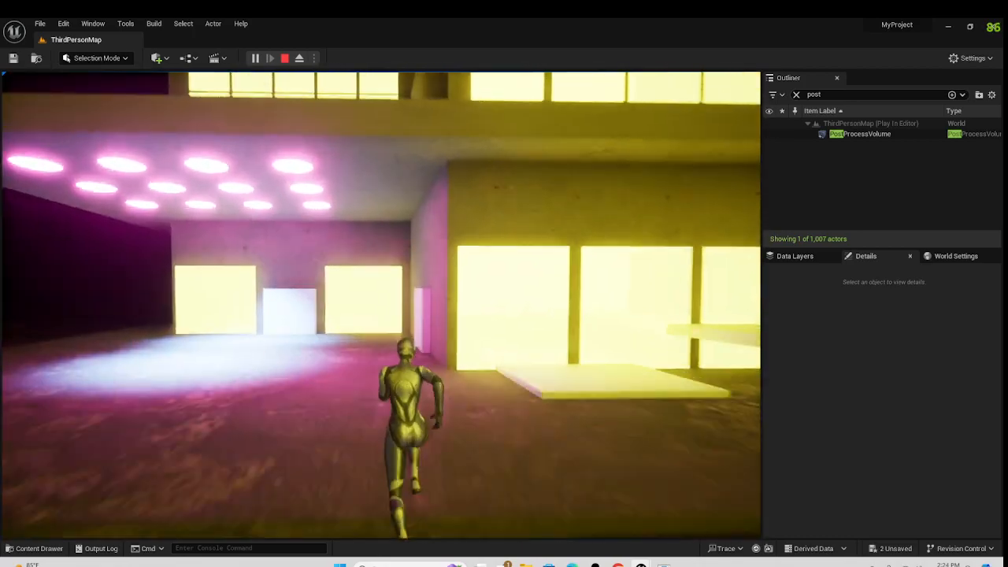
{"action": "key", "text": "w"}
{"action": "key", "text": "Escape"}
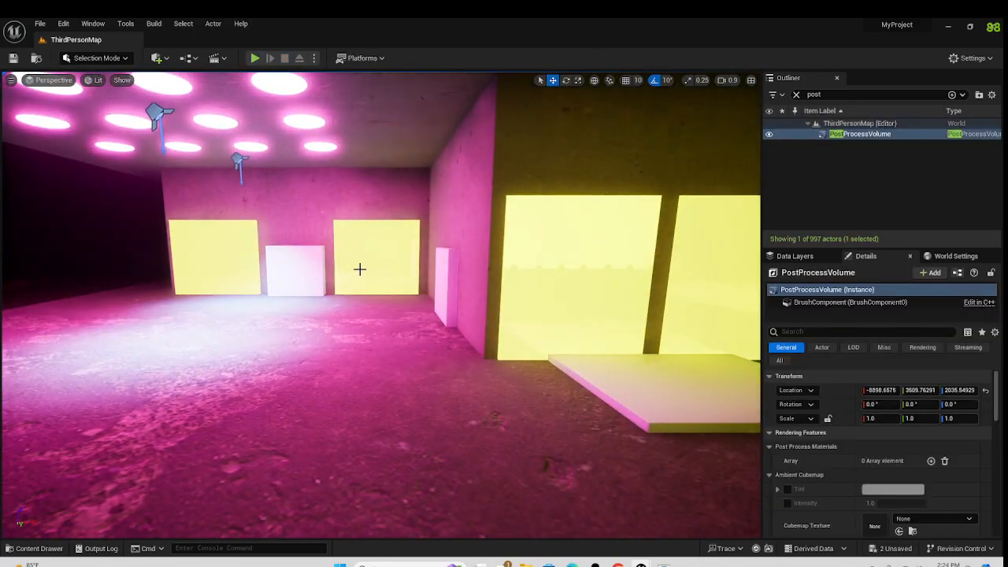
{"action": "right_click", "coordinate": [367, 260]}
{"action": "key", "text": "Escape"}
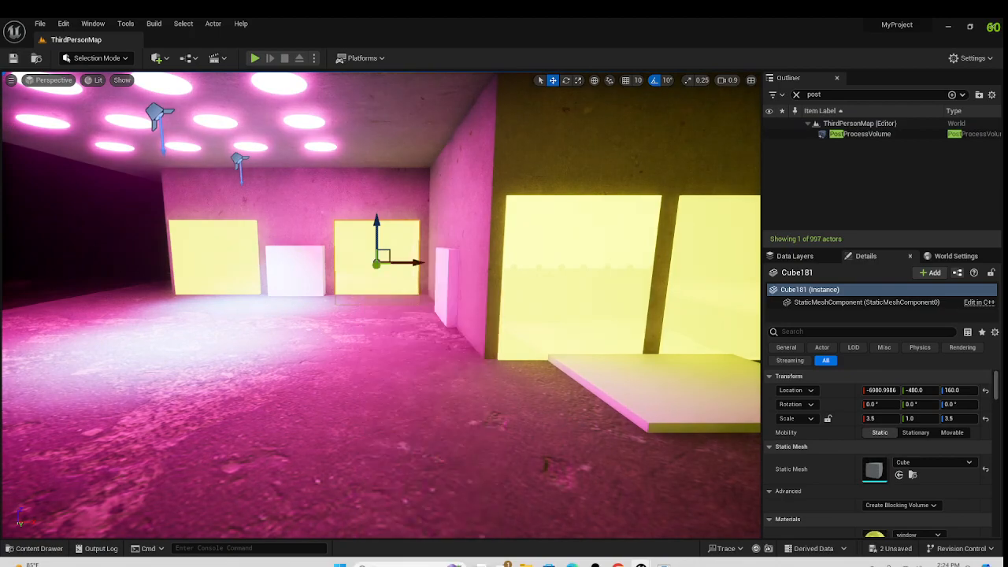
{"action": "left_click", "coordinate": [212, 258]}
{"action": "right_click_drag", "start_coordinate": [212, 258], "coordinate": [16, 212]}
{"action": "key", "text": "w"}
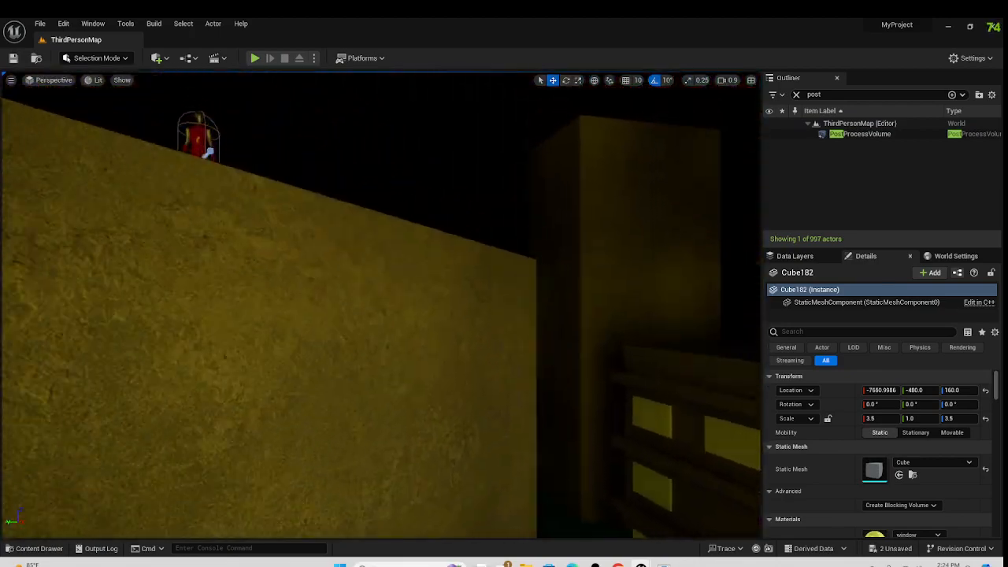
{"action": "right_click_drag", "start_coordinate": [237, 237], "coordinate": [237, 313]}
{"action": "key", "text": "s"}
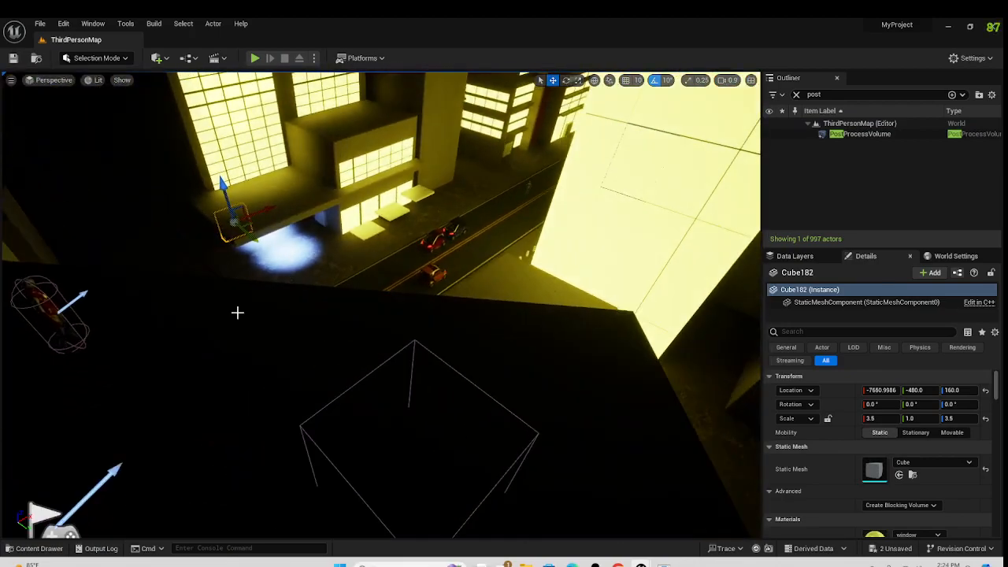
Step: Create a new material named sCITY3 in the project's root Content folder
{"action": "left_click", "coordinate": [34, 548]}
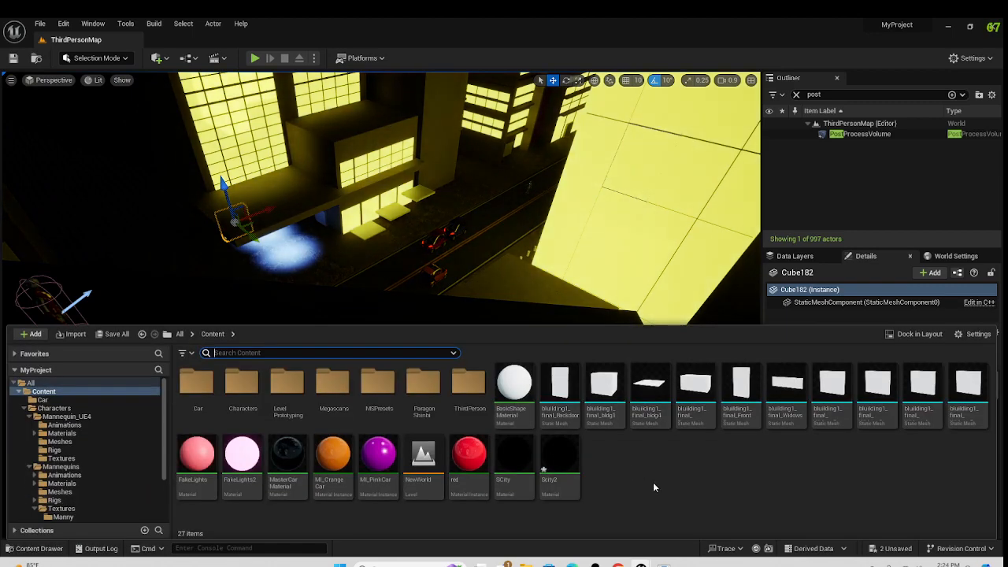
{"action": "right_click", "coordinate": [627, 484]}
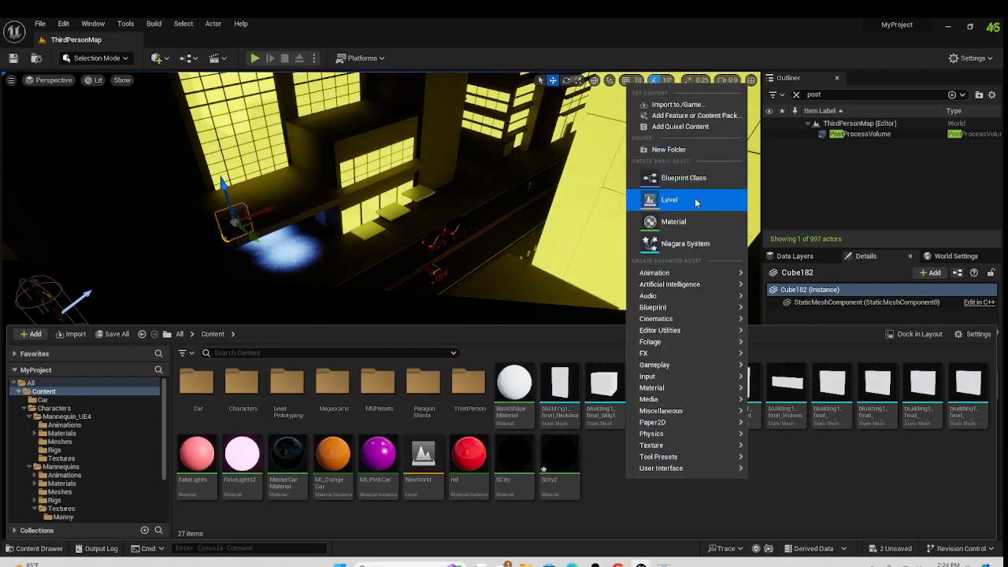
{"action": "left_click", "coordinate": [685, 221]}
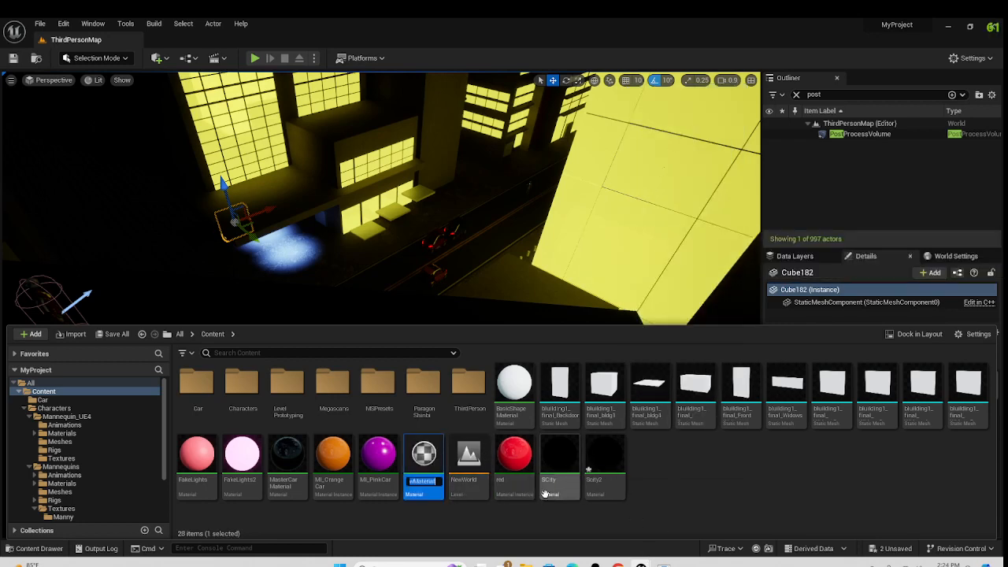
{"action": "type", "text": "sCITY3"}
{"action": "key", "text": "Return"}
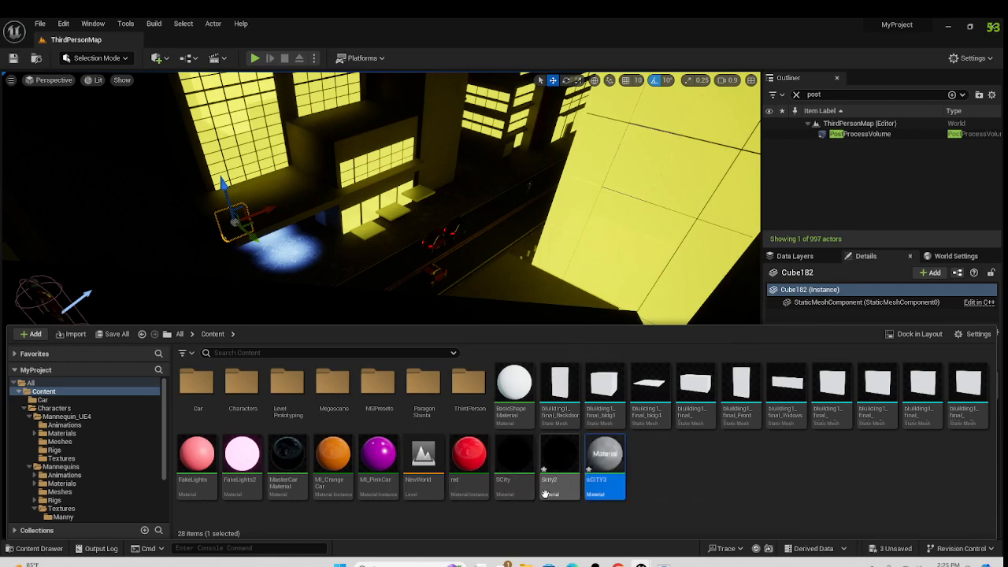
Step: Open the sCITY3 material in a maximized material editor and set its Material Domain to Post Process
{"action": "double_click", "coordinate": [618, 465]}
{"action": "right_click_drag", "start_coordinate": [564, 214], "coordinate": [608, 245]}
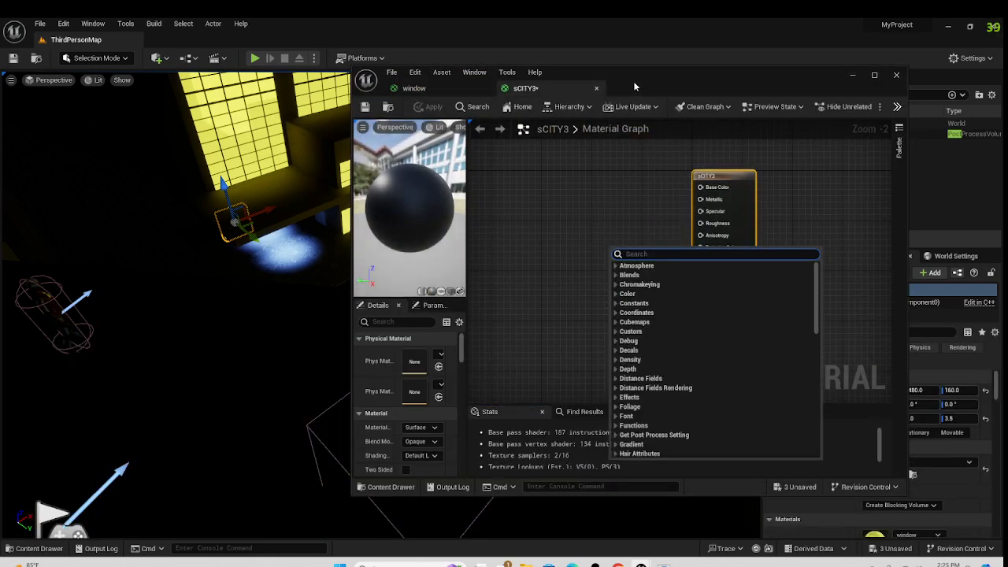
{"action": "double_click", "coordinate": [633, 83]}
{"action": "right_click_drag", "start_coordinate": [367, 261], "coordinate": [520, 270]}
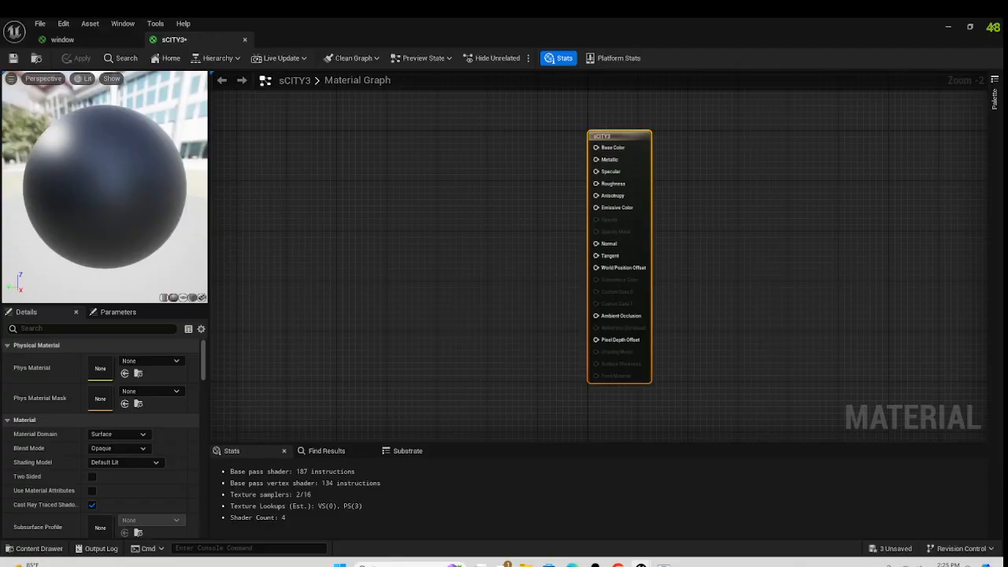
{"action": "right_click_drag", "start_coordinate": [408, 275], "coordinate": [434, 288]}
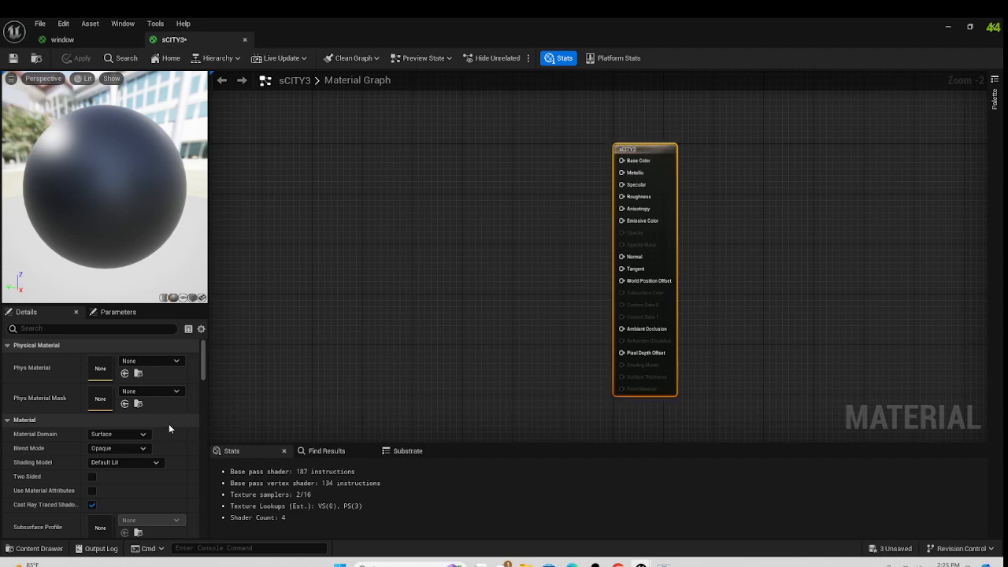
{"action": "left_click", "coordinate": [135, 434]}
{"action": "left_click", "coordinate": [114, 484]}
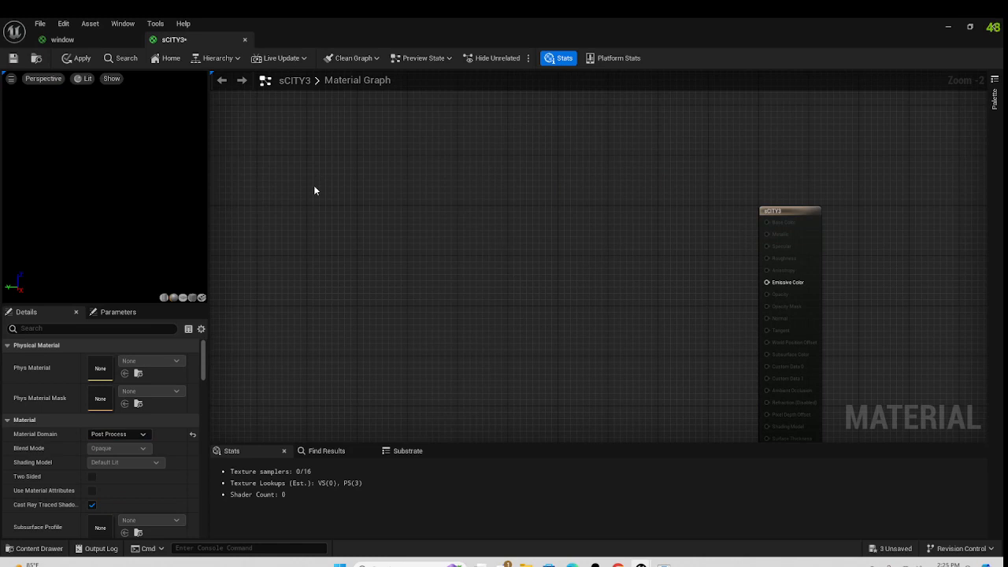
{"action": "right_click_drag", "start_coordinate": [336, 229], "coordinate": [362, 237]}
{"action": "right_click", "coordinate": [362, 237]}
{"action": "left_click", "coordinate": [340, 226]}
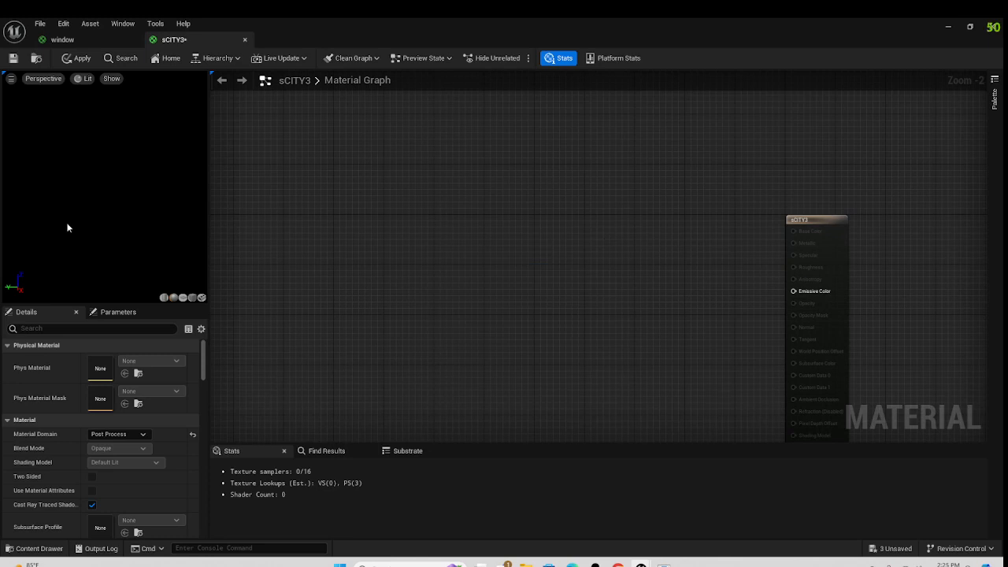
Step: Add a SceneTexture node to the material graph and place it well away from the sCITY3 output node
{"action": "right_click", "coordinate": [354, 253]}
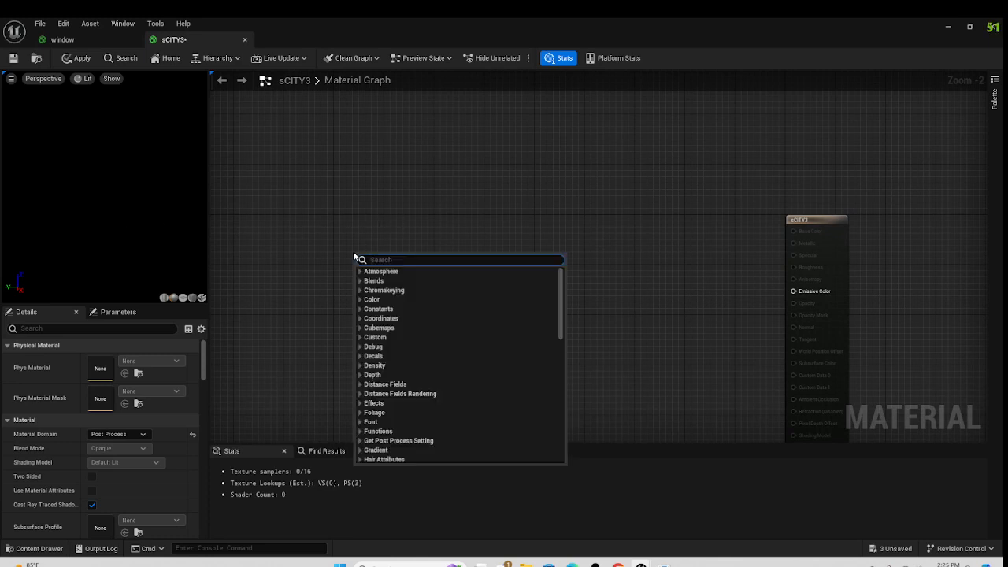
{"action": "type", "text": "SCENET"}
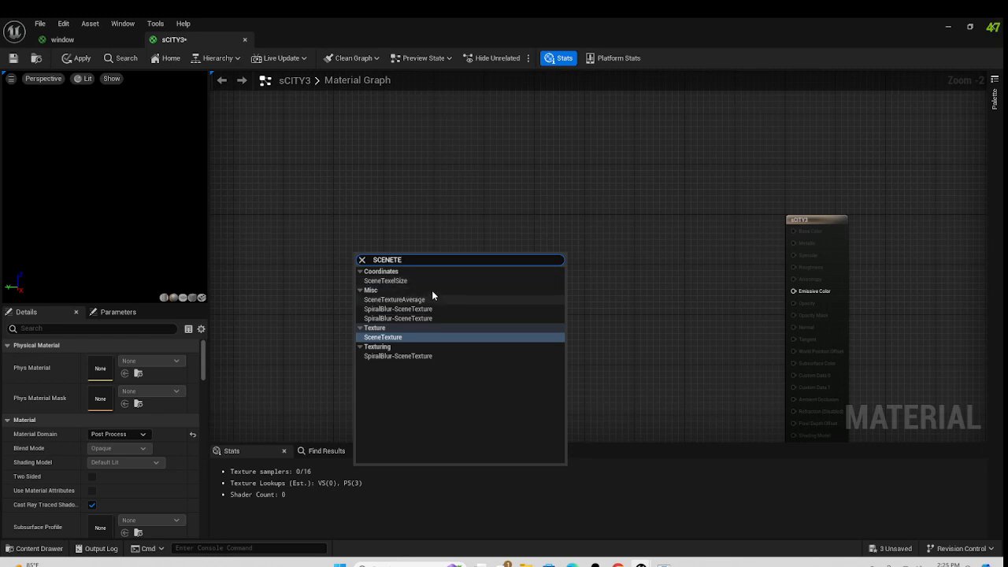
{"action": "type", "text": "E"}
{"action": "left_click", "coordinate": [431, 337]}
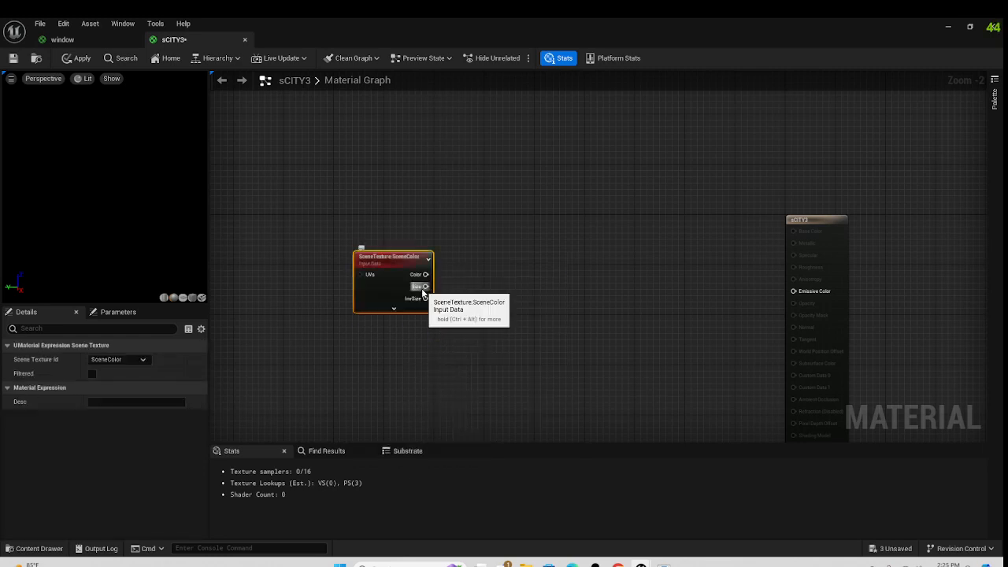
{"action": "right_click_drag", "start_coordinate": [459, 253], "coordinate": [505, 221]}
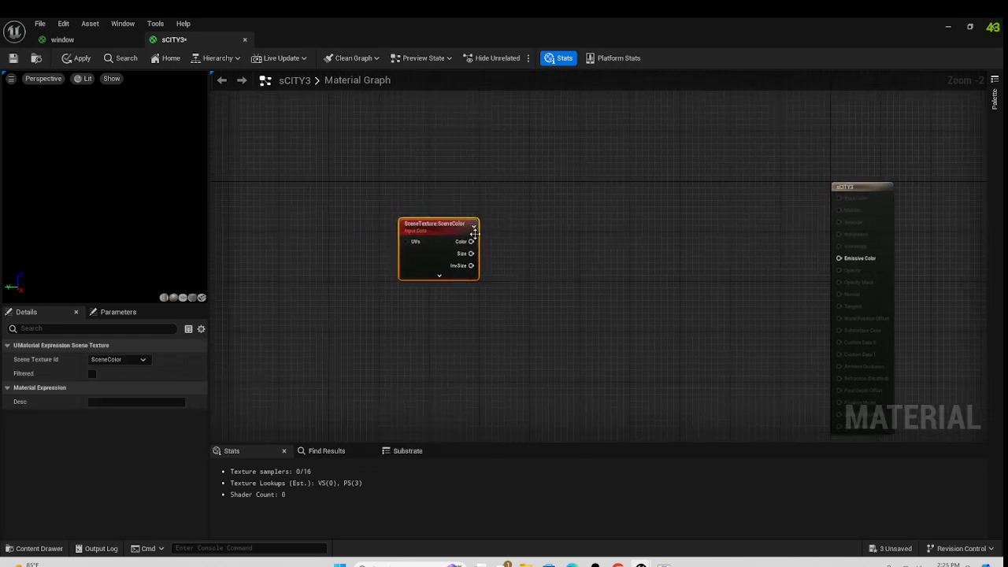
{"action": "left_click_drag", "start_coordinate": [447, 226], "coordinate": [410, 209]}
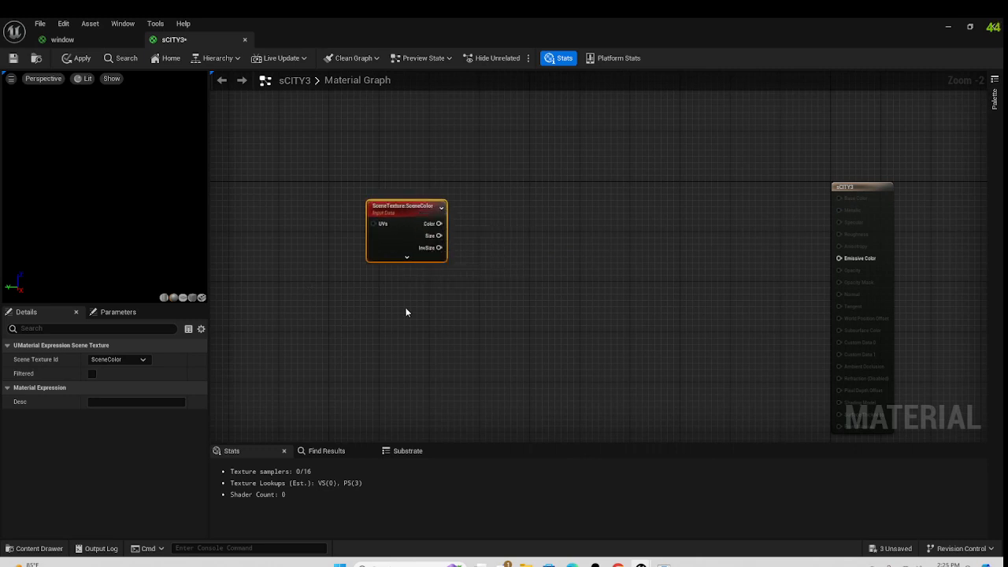
Step: Paste three copies of the SceneTexture:SceneColor node and arrange them in a column below the original
{"action": "key", "text": "ctrl+v"}
{"action": "key", "text": "ctrl+v"}
{"action": "key", "text": "ctrl+v"}
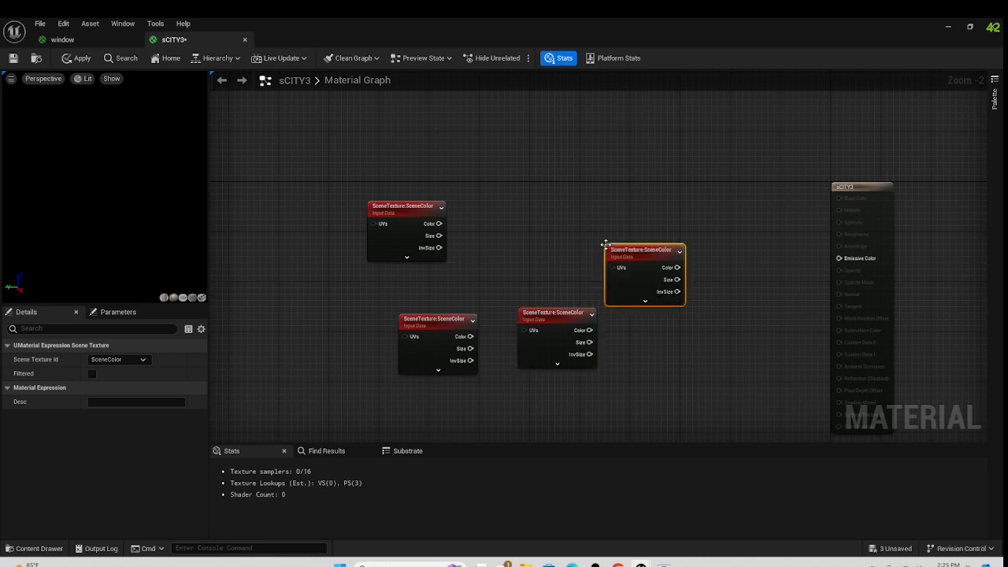
{"action": "scroll", "coordinate": [611, 318], "scroll_direction": "down", "scroll_amount": 2}
{"action": "left_click_drag", "start_coordinate": [495, 323], "coordinate": [478, 304]}
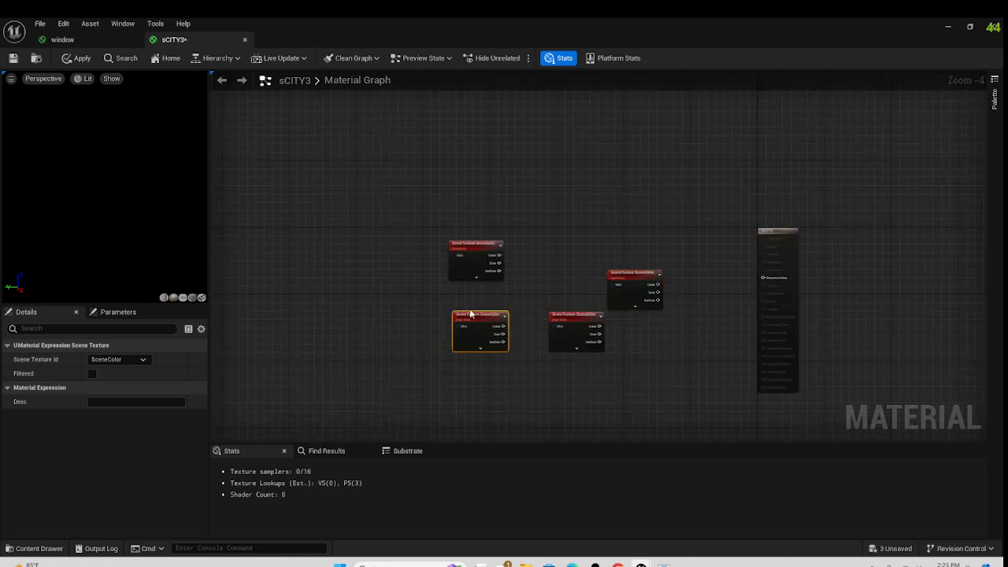
{"action": "left_click_drag", "start_coordinate": [554, 319], "coordinate": [458, 369]}
{"action": "left_click_drag", "start_coordinate": [641, 275], "coordinate": [532, 422]}
{"action": "left_click", "coordinate": [535, 300]}
Step: Set the Scene Texture Id of the uppermost SceneTexture node to CustomStencil
{"action": "scroll", "coordinate": [530, 289], "scroll_direction": "up", "scroll_amount": 4}
{"action": "right_click_drag", "start_coordinate": [531, 289], "coordinate": [551, 348]}
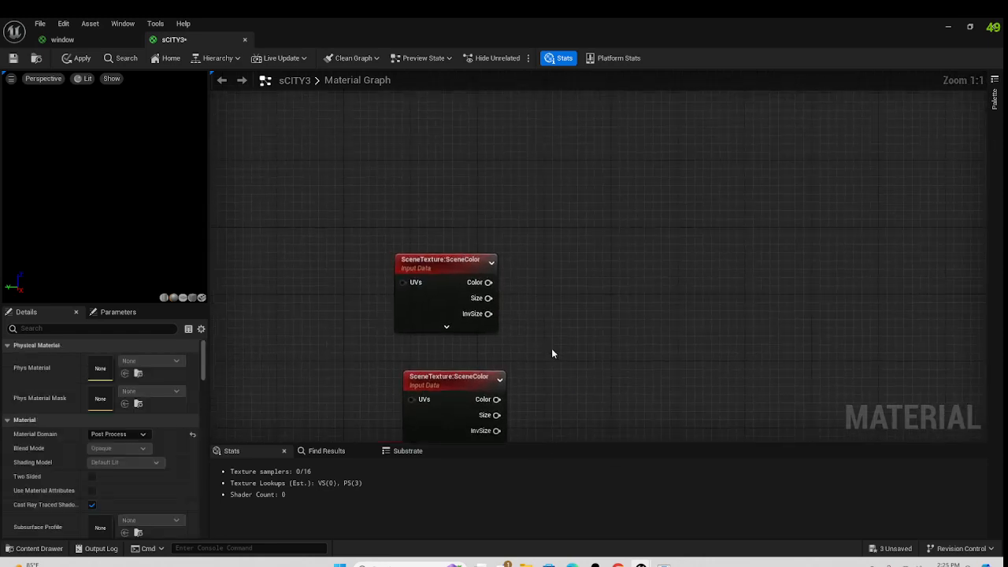
{"action": "left_click", "coordinate": [434, 270]}
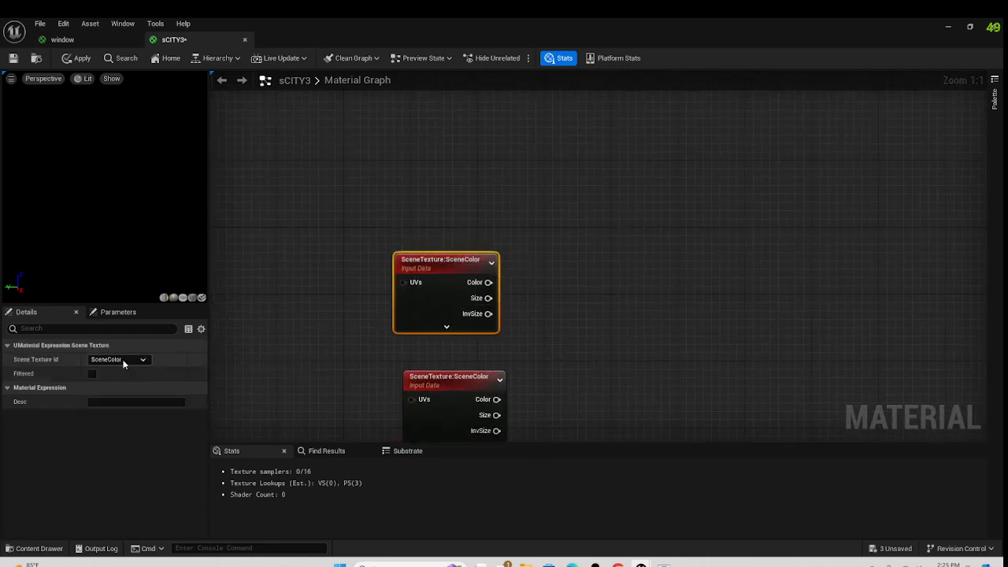
{"action": "left_click", "coordinate": [123, 360]}
{"action": "scroll", "coordinate": [126, 335], "scroll_direction": "down", "scroll_amount": 4}
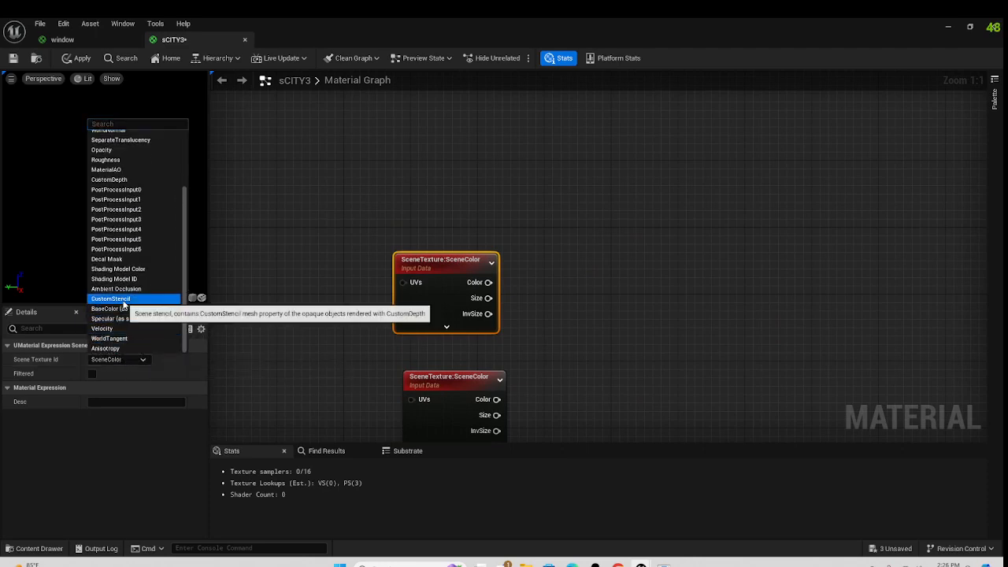
{"action": "left_click", "coordinate": [124, 299]}
{"action": "left_click", "coordinate": [612, 275]}
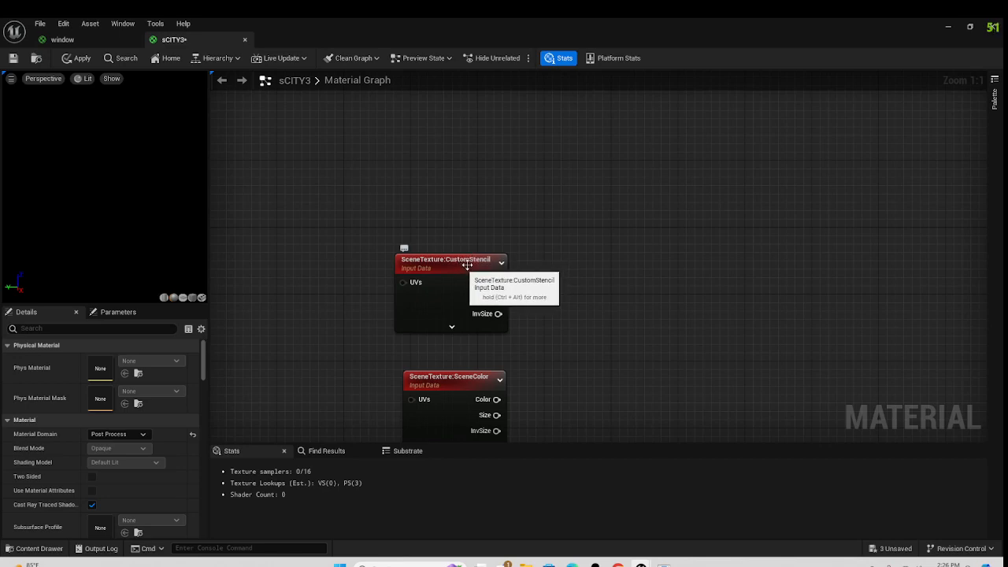
Step: Reposition the CustomStencil node and add a ComponentMask node beside it with only the R channel enabled
{"action": "right_click_drag", "start_coordinate": [555, 259], "coordinate": [493, 265]}
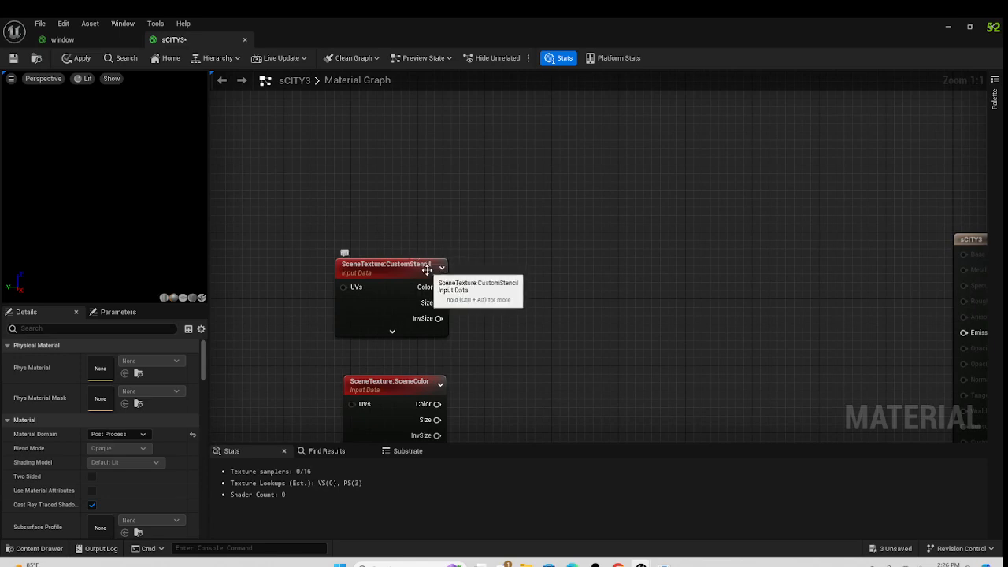
{"action": "left_click_drag", "start_coordinate": [423, 266], "coordinate": [381, 238]}
{"action": "right_click_drag", "start_coordinate": [425, 261], "coordinate": [445, 274]}
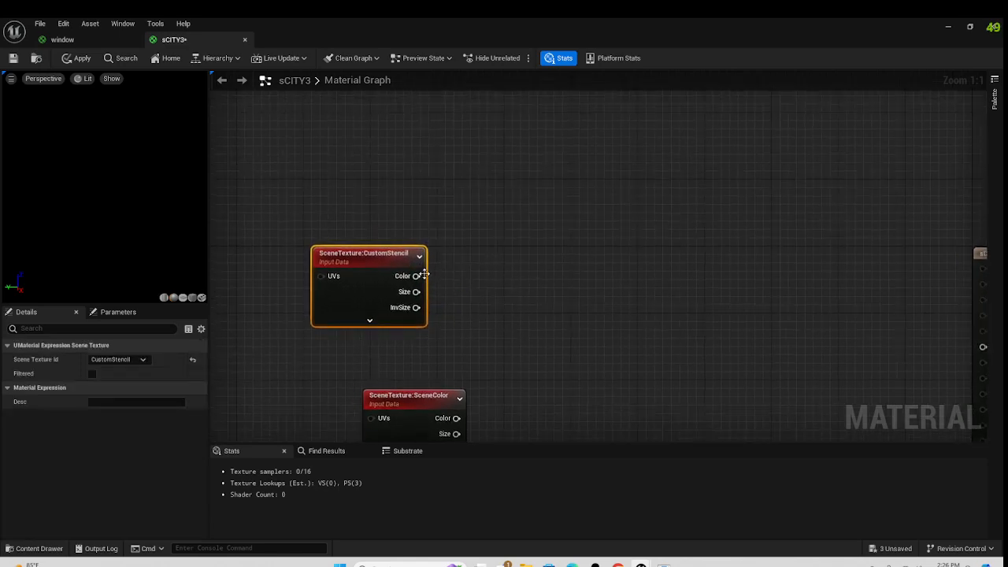
{"action": "right_click", "coordinate": [469, 288]}
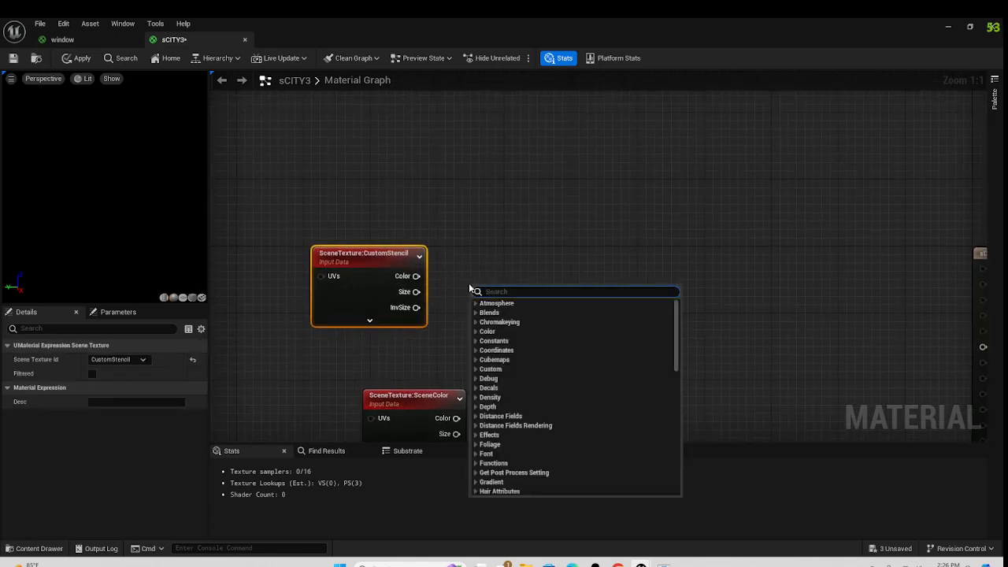
{"action": "type", "text": "mask"}
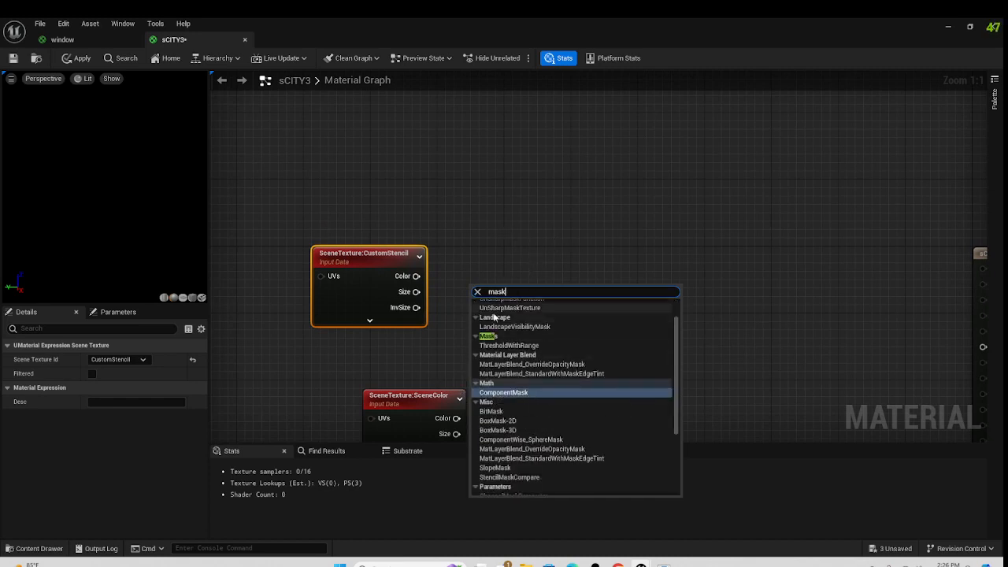
{"action": "left_click", "coordinate": [513, 390]}
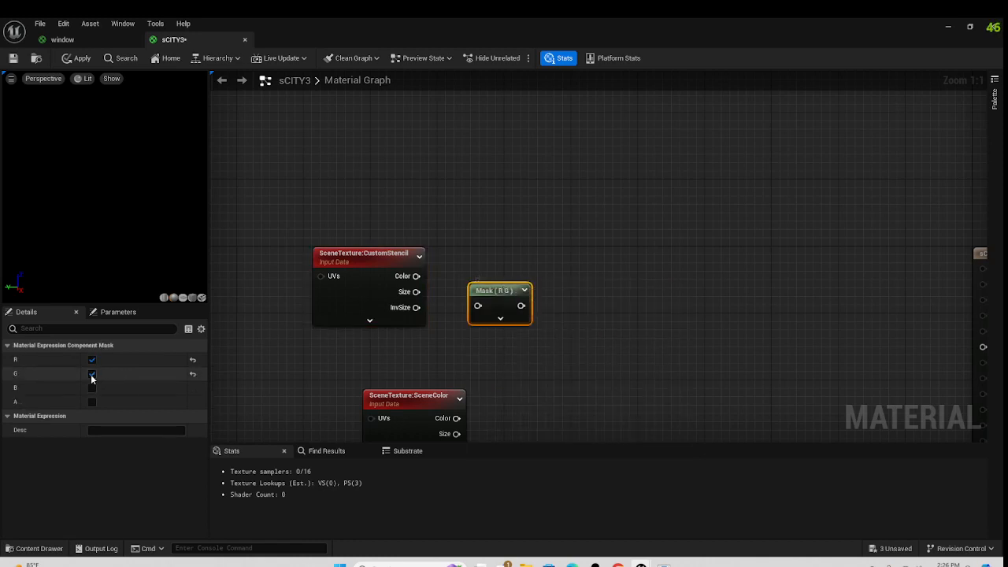
{"action": "left_click", "coordinate": [91, 375]}
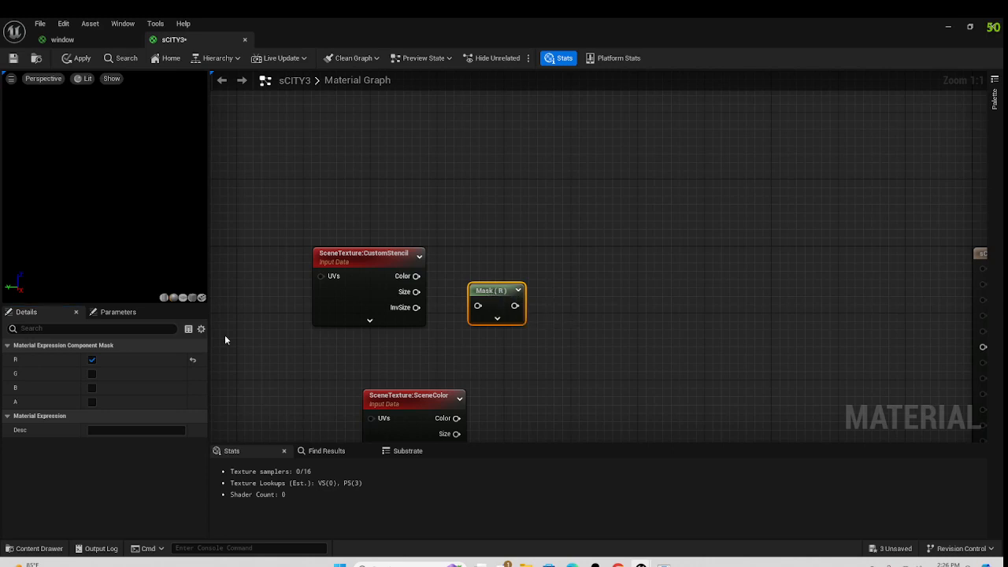
Step: Move the first two SceneColor nodes into line beneath the CustomStencil node, leaving room beside them for masks
{"action": "right_click_drag", "start_coordinate": [554, 387], "coordinate": [543, 296]}
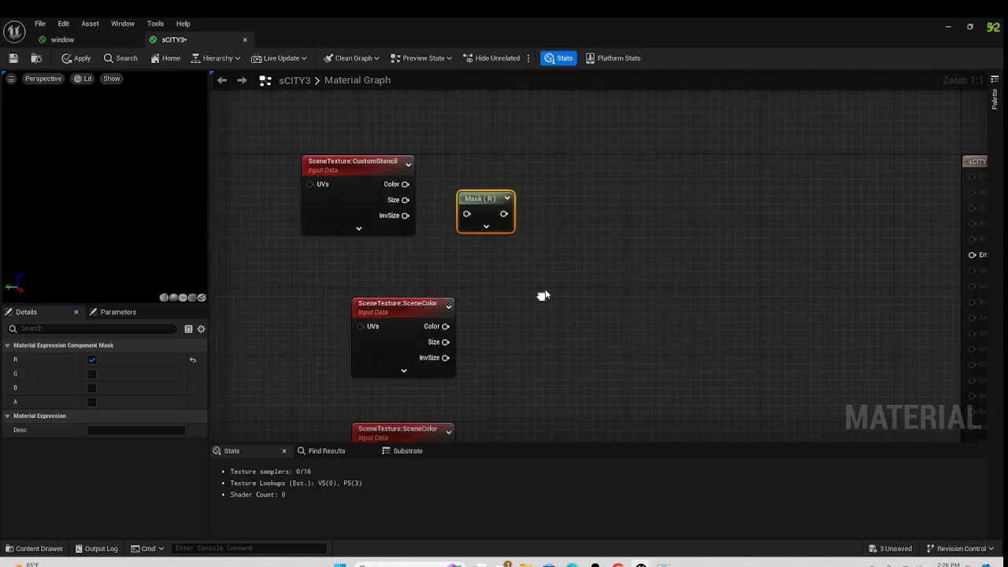
{"action": "right_click", "coordinate": [543, 295]}
{"action": "left_click", "coordinate": [513, 285]}
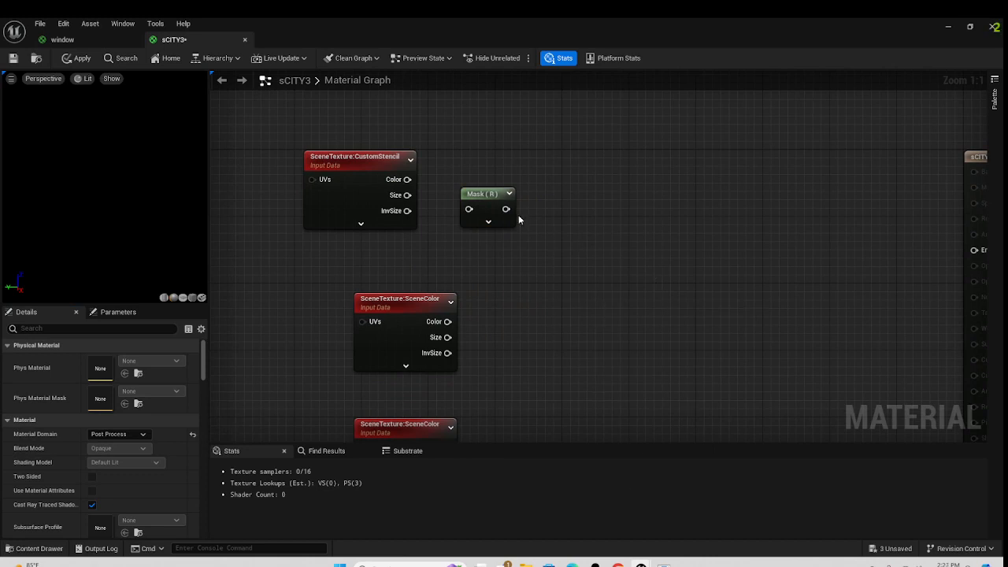
{"action": "right_click_drag", "start_coordinate": [518, 214], "coordinate": [584, 251]}
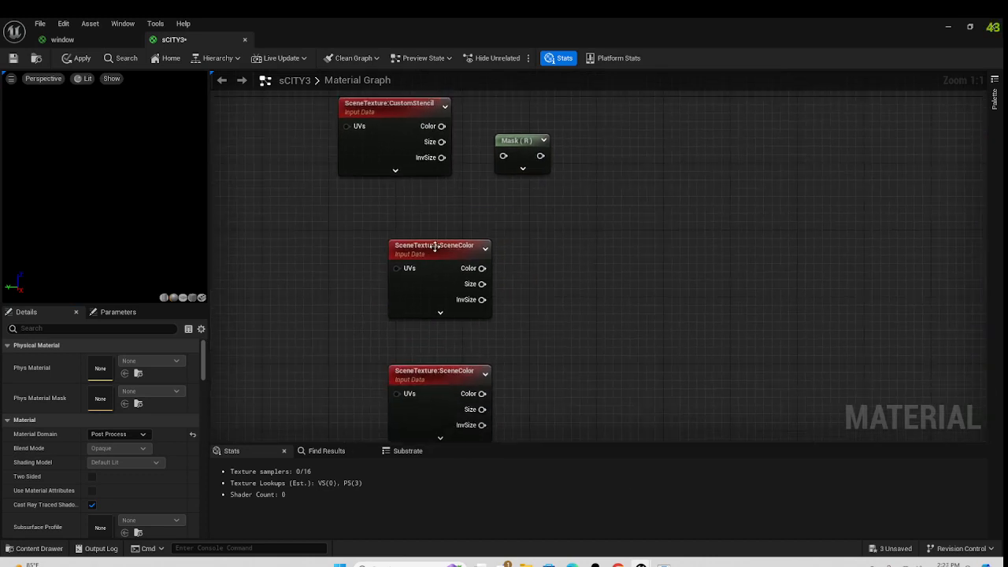
{"action": "left_click_drag", "start_coordinate": [426, 246], "coordinate": [367, 254]}
{"action": "left_click_drag", "start_coordinate": [422, 370], "coordinate": [366, 377]}
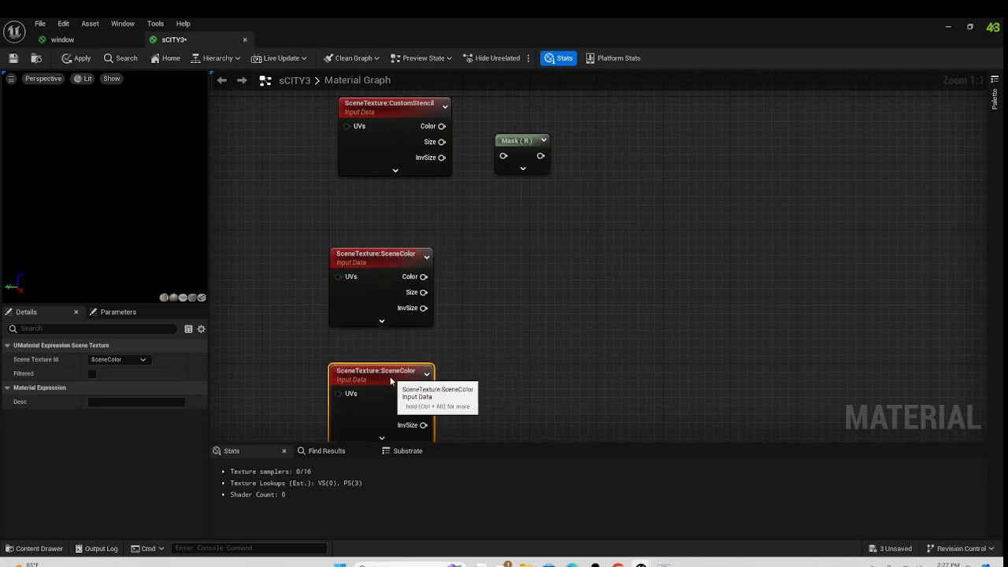
Step: Duplicate the Mask (R) node twice, placing one copy beside each of the first two SceneColor nodes
{"action": "left_click", "coordinate": [529, 150]}
{"action": "left_click", "coordinate": [547, 289]}
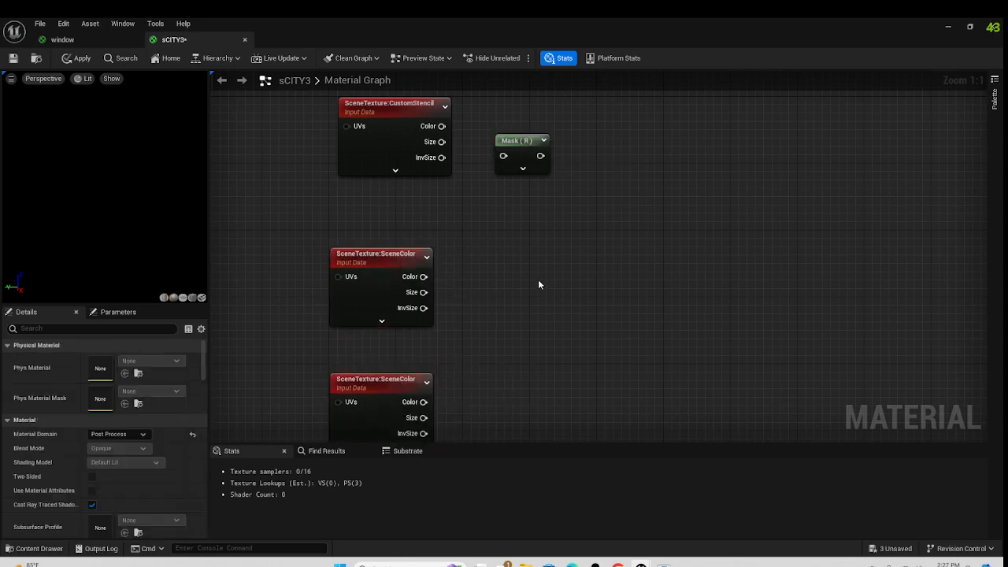
{"action": "key", "text": "ctrl+v"}
{"action": "key", "text": "ctrl+v"}
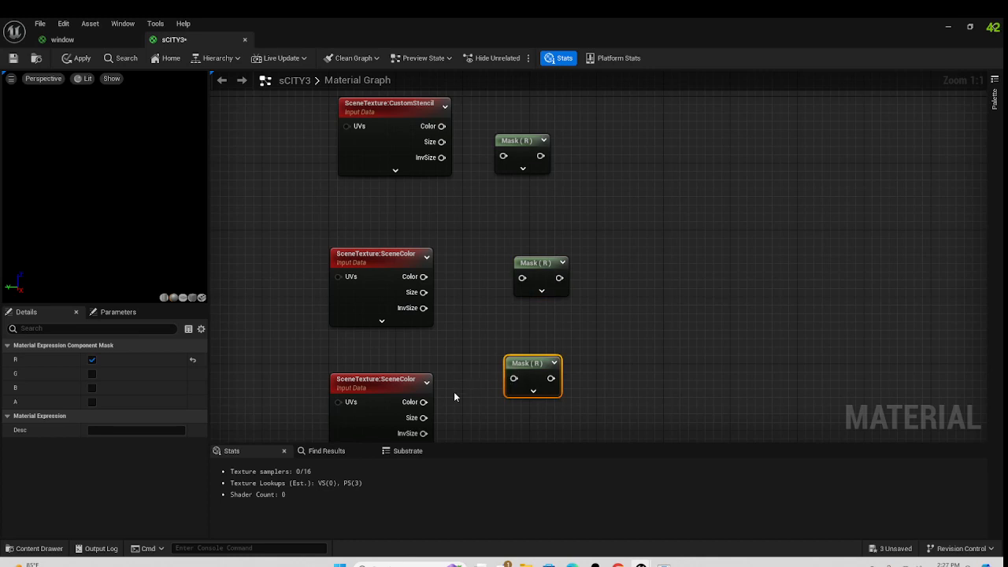
Step: Connect the Color outputs of the CustomStencil and first two SceneColor nodes to their Mask (R) nodes, and align the masks
{"action": "left_click_drag", "start_coordinate": [423, 402], "coordinate": [514, 378]}
{"action": "left_click_drag", "start_coordinate": [422, 276], "coordinate": [474, 261]}
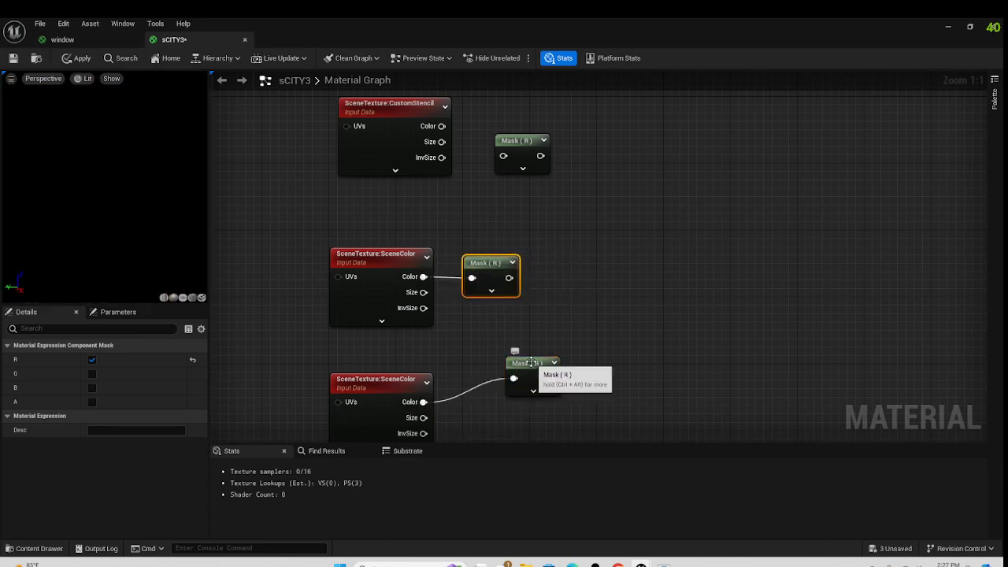
{"action": "left_click_drag", "start_coordinate": [510, 361], "coordinate": [457, 387]}
{"action": "right_click_drag", "start_coordinate": [613, 305], "coordinate": [645, 387]}
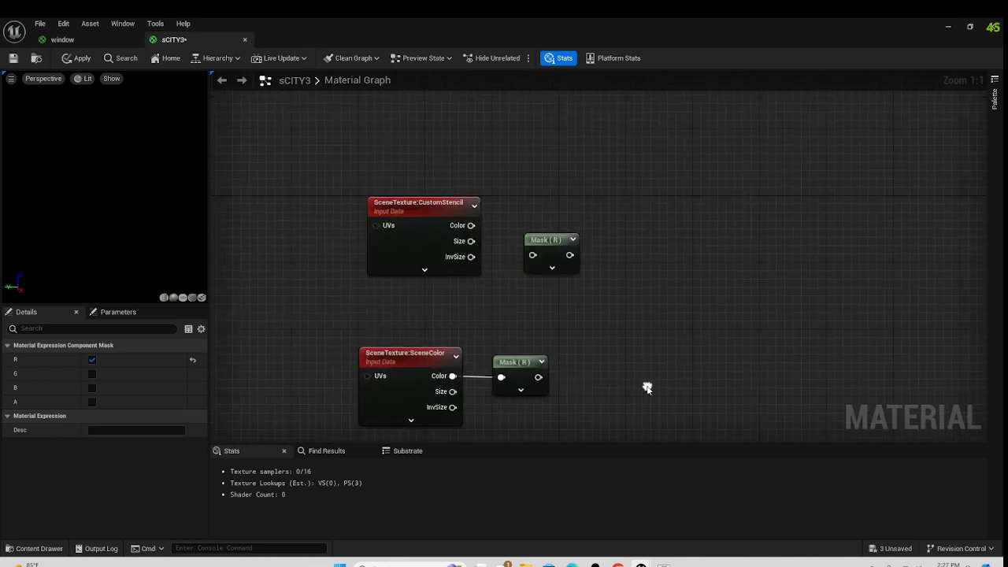
{"action": "left_click_drag", "start_coordinate": [471, 225], "coordinate": [521, 212]}
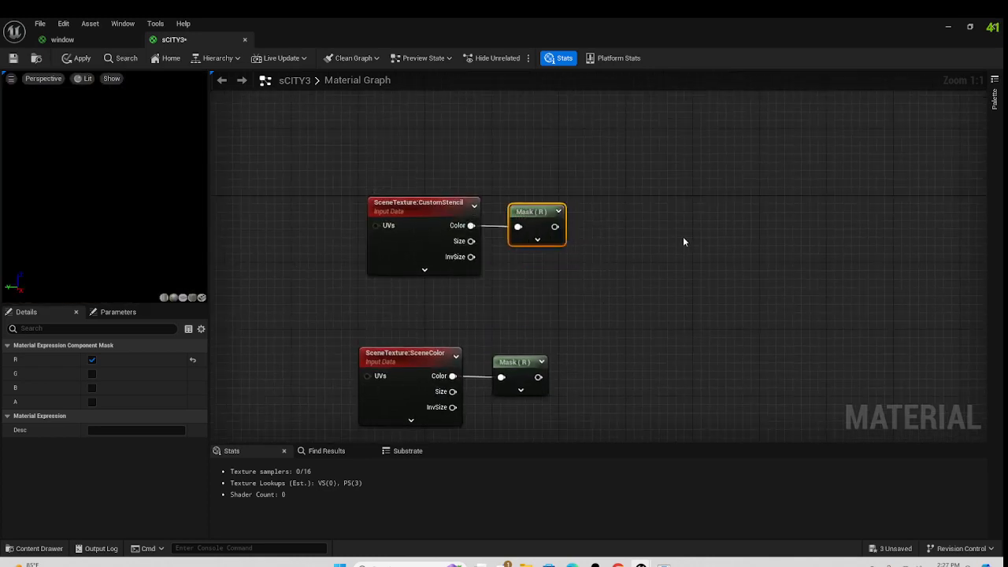
Step: Add a Min node, connect the CustomStencil mask's output to its A input, and set B to 100
{"action": "right_click_drag", "start_coordinate": [684, 241], "coordinate": [647, 302]}
{"action": "left_click", "coordinate": [646, 272]}
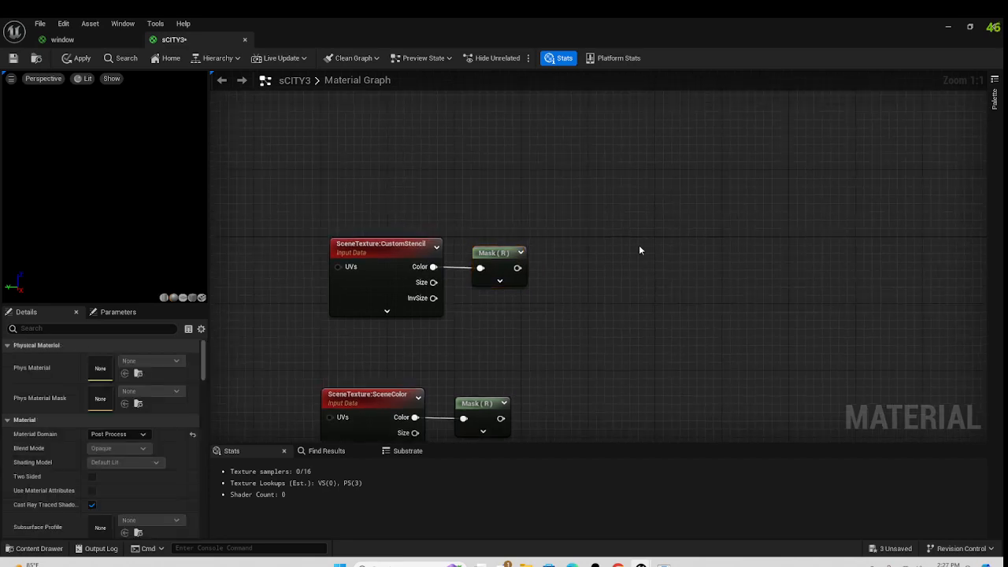
{"action": "right_click", "coordinate": [635, 238]}
{"action": "type", "text": "mi"}
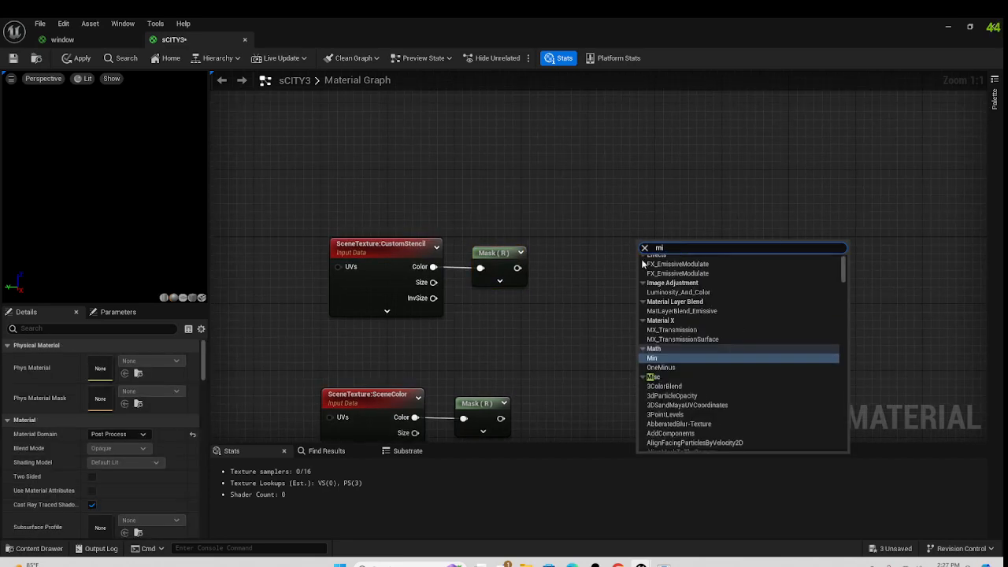
{"action": "left_click", "coordinate": [658, 359]}
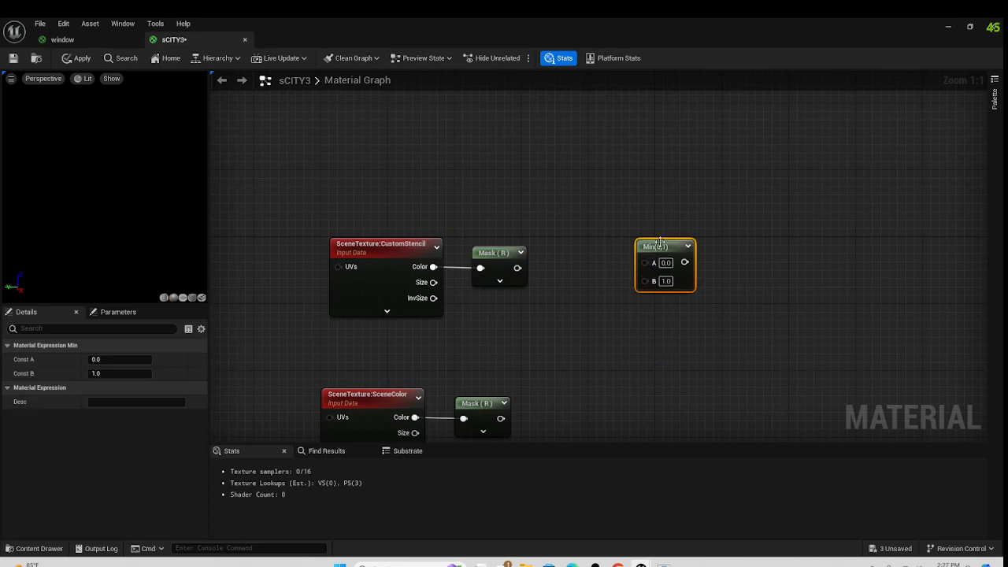
{"action": "left_click_drag", "start_coordinate": [665, 260], "coordinate": [609, 257]}
{"action": "left_click_drag", "start_coordinate": [518, 268], "coordinate": [590, 252]}
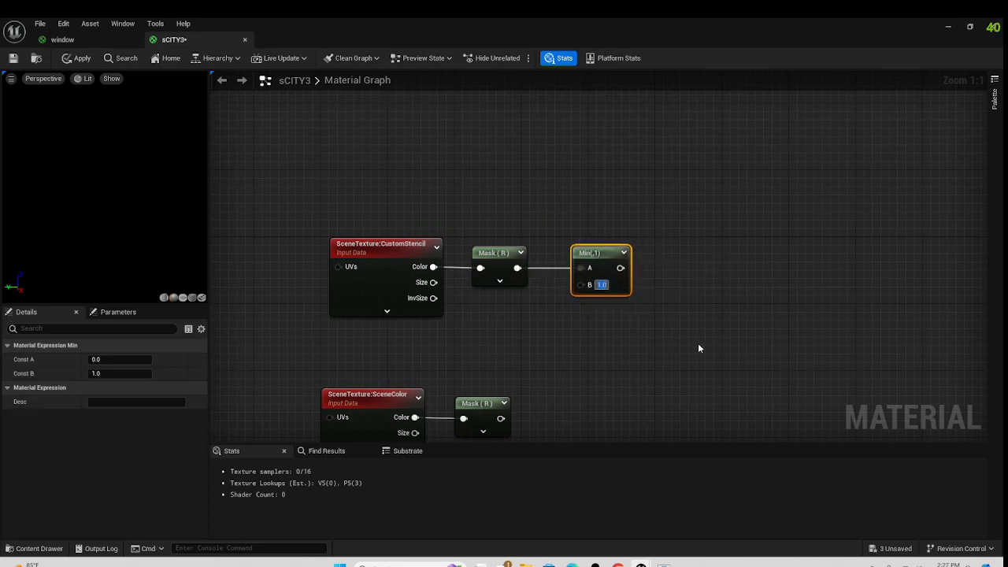
{"action": "type", "text": "100"}
{"action": "key", "text": "Return"}
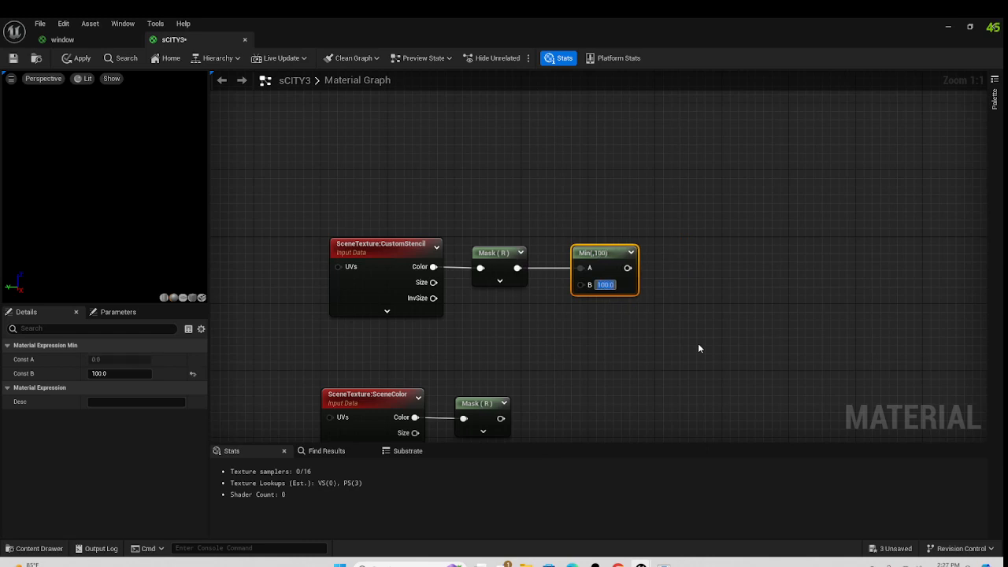
{"action": "left_click", "coordinate": [551, 297]}
Step: Add a Divide node beside the Min node and connect the Min output to its A input
{"action": "right_click_drag", "start_coordinate": [686, 316], "coordinate": [647, 332]}
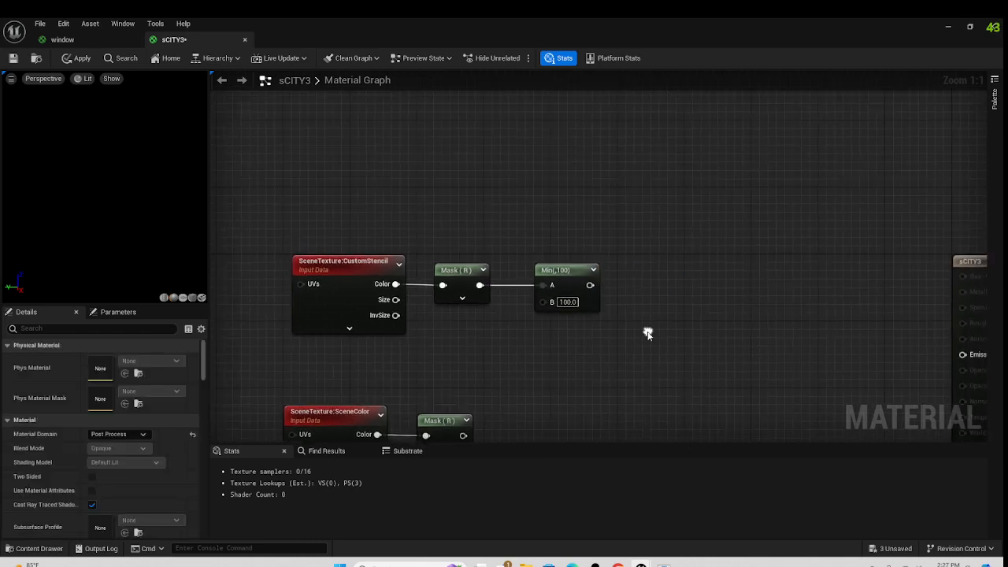
{"action": "right_click", "coordinate": [649, 331]}
{"action": "left_click", "coordinate": [678, 288]}
{"action": "left_click", "coordinate": [679, 289]}
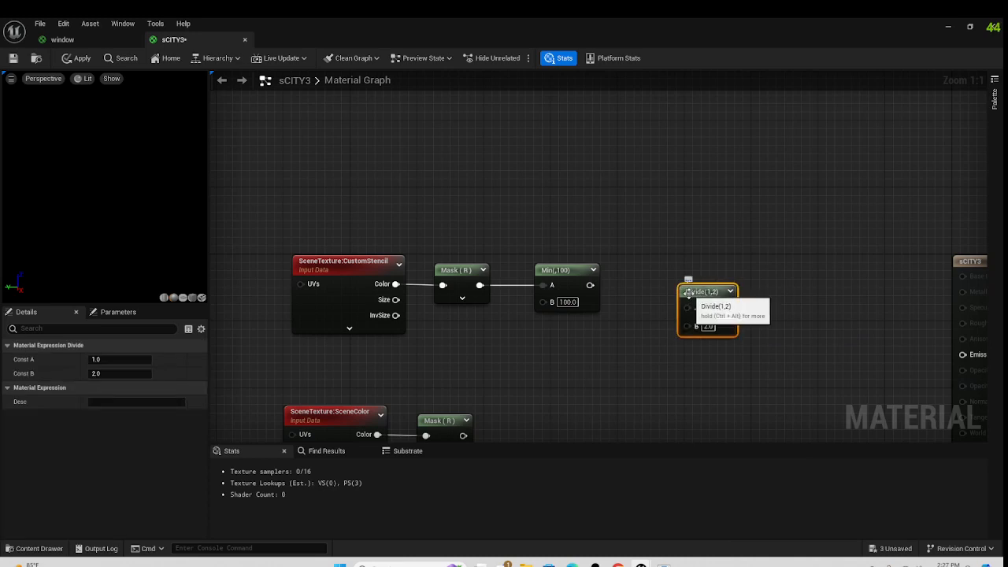
{"action": "left_click_drag", "start_coordinate": [689, 307], "coordinate": [589, 285]}
{"action": "left_click_drag", "start_coordinate": [718, 298], "coordinate": [667, 278]}
{"action": "left_click", "coordinate": [530, 357]}
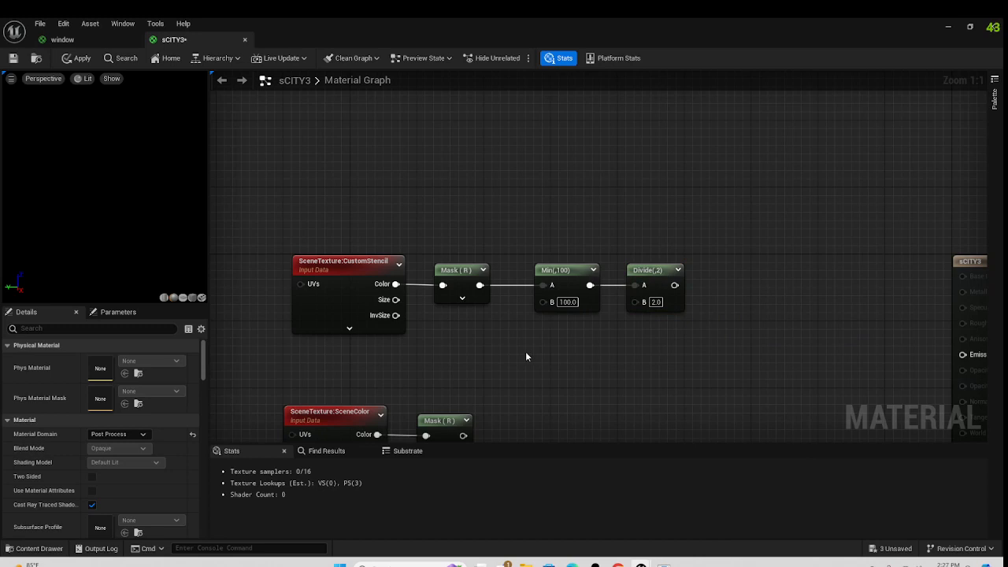
Step: Add a scalar parameter node named 100 in the empty space below the Min node
{"action": "left_click", "coordinate": [516, 356]}
{"action": "type", "text": "sss"}
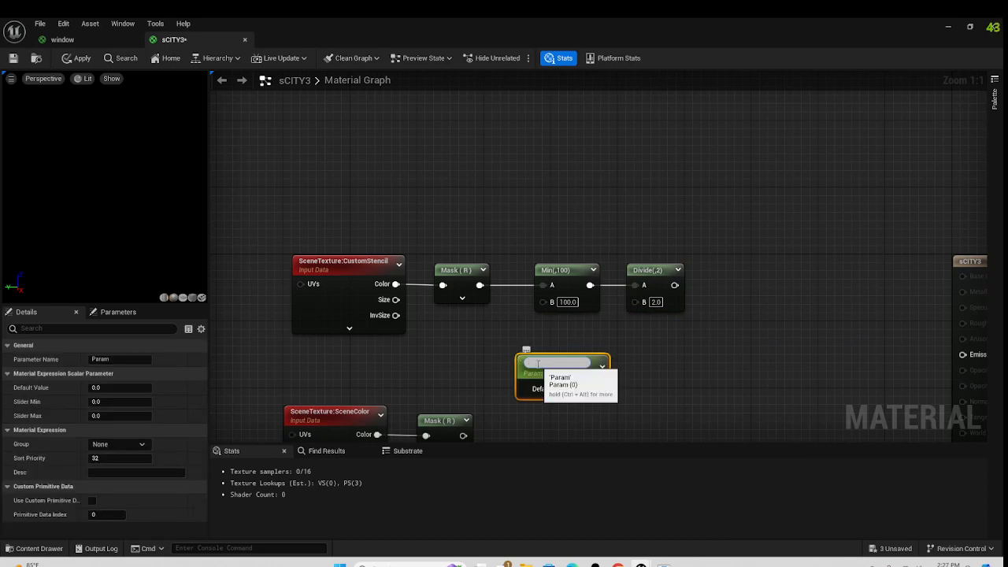
{"action": "type", "text": "100"}
{"action": "key", "text": "Return"}
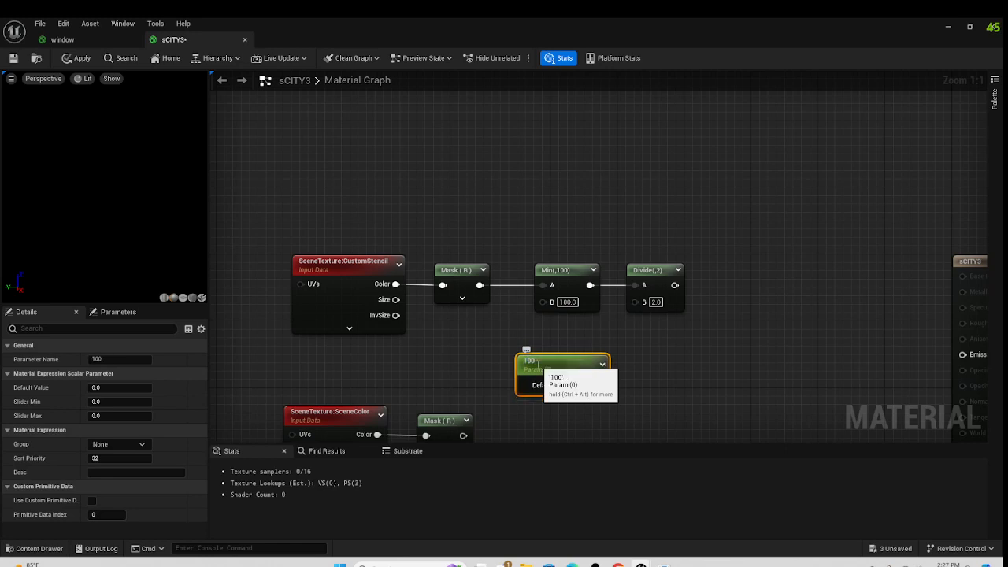
Step: Connect the 100 parameter to the Divide node's B input, set its default value to 100, and place it under the Min node
{"action": "left_click", "coordinate": [629, 334]}
{"action": "left_click_drag", "start_coordinate": [599, 384], "coordinate": [643, 301]}
{"action": "left_click", "coordinate": [581, 388]}
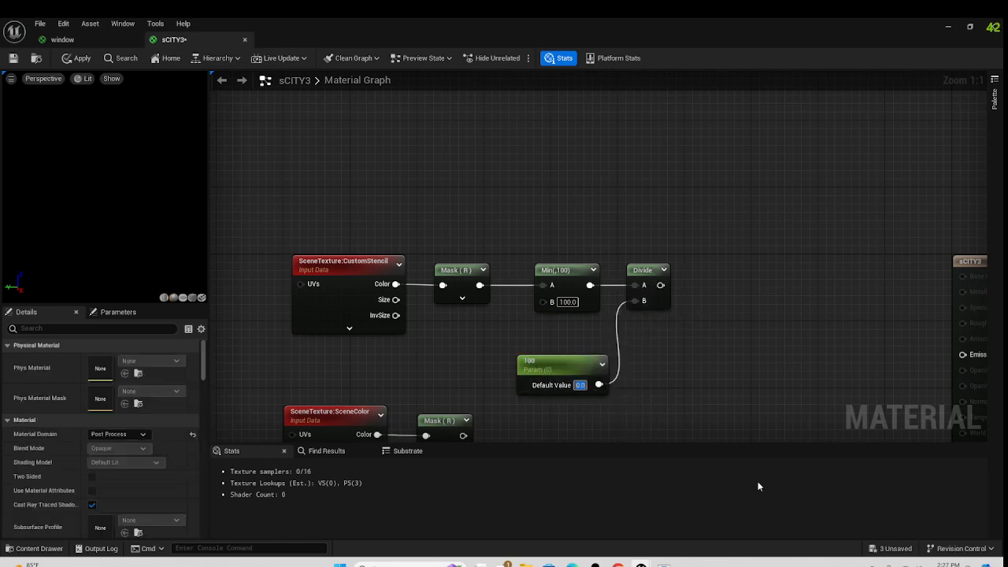
{"action": "type", "text": "100"}
{"action": "key", "text": "Return"}
{"action": "scroll", "coordinate": [706, 355], "scroll_direction": "down", "scroll_amount": 1}
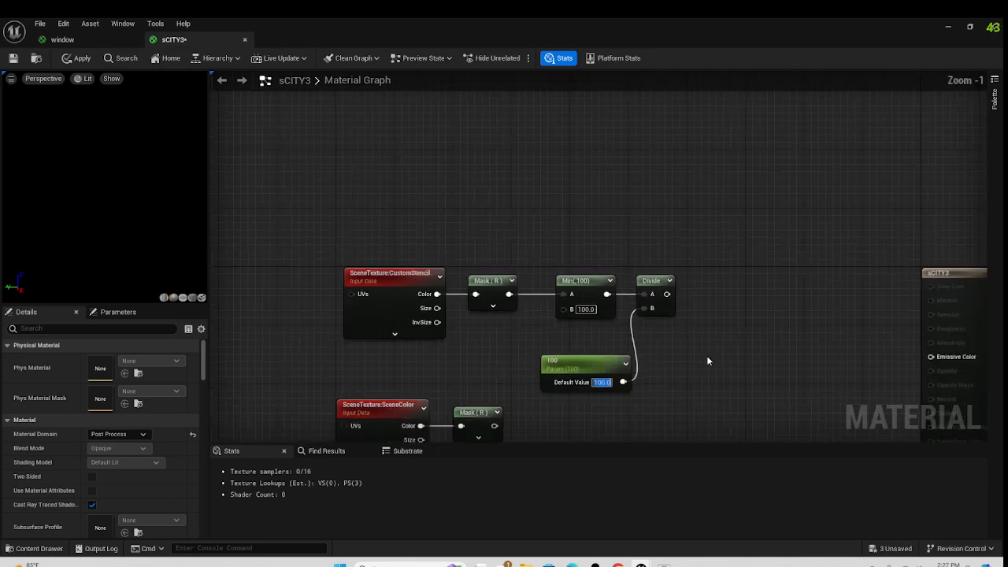
{"action": "left_click", "coordinate": [578, 352]}
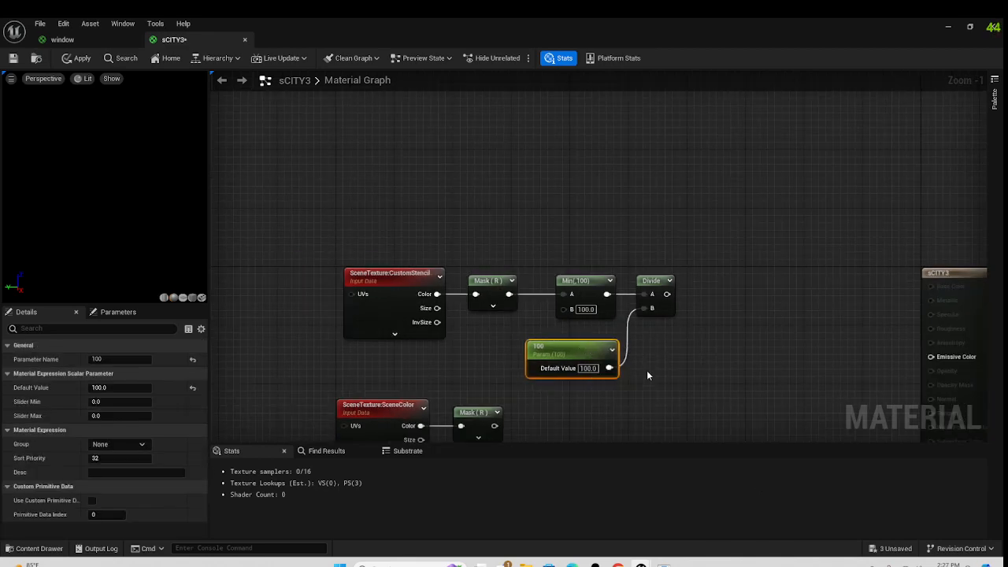
{"action": "left_click", "coordinate": [646, 370]}
Step: Examine the CustomStencil, Min and 100 parameter nodes that feed the Divide node
{"action": "scroll", "coordinate": [471, 354], "scroll_direction": "up", "scroll_amount": 1}
{"action": "scroll", "coordinate": [403, 265], "scroll_direction": "down", "scroll_amount": 1}
{"action": "scroll", "coordinate": [403, 265], "scroll_direction": "up", "scroll_amount": 1}
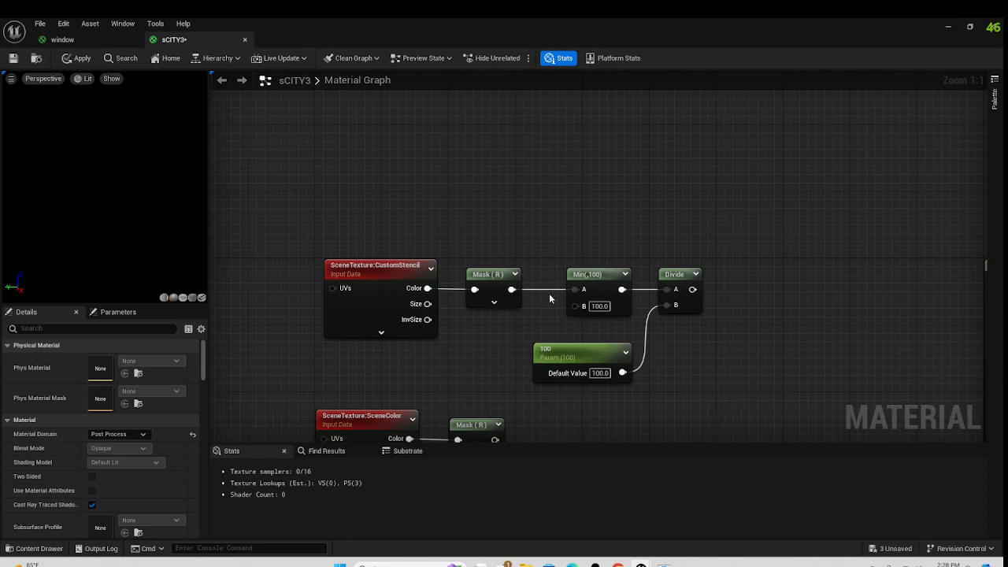
{"action": "left_click", "coordinate": [603, 307]}
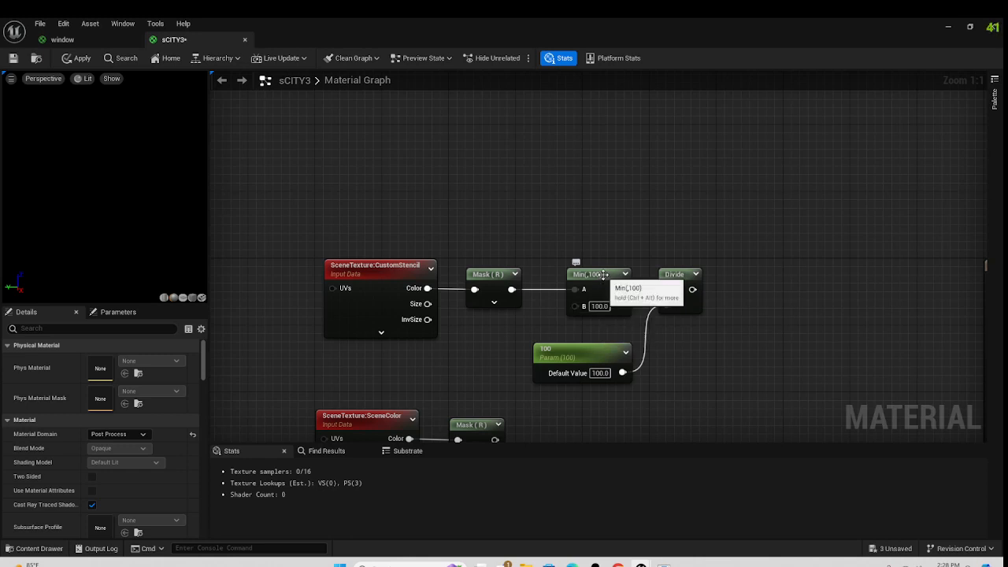
{"action": "left_click", "coordinate": [602, 311]}
{"action": "left_click", "coordinate": [620, 335]}
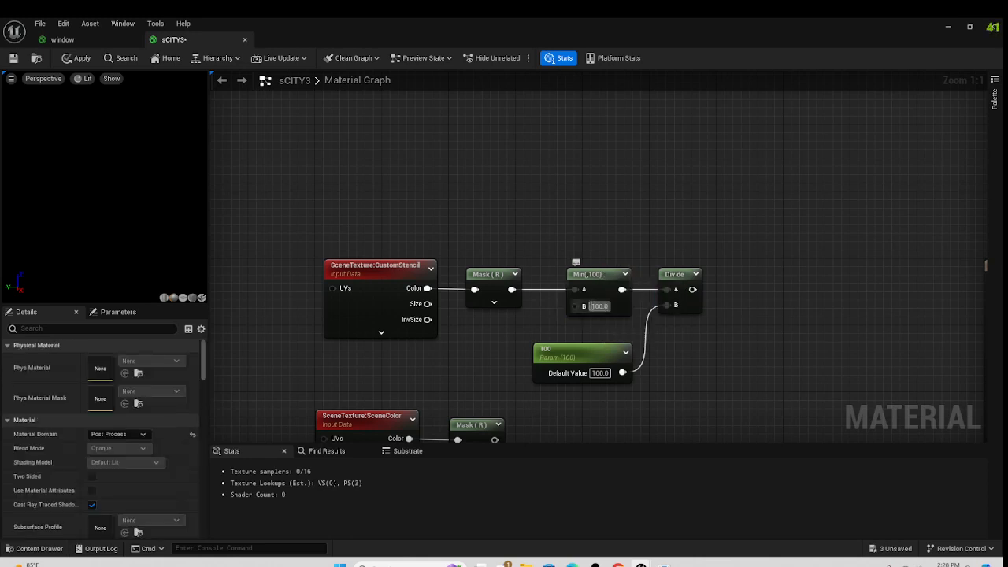
{"action": "left_click", "coordinate": [390, 266]}
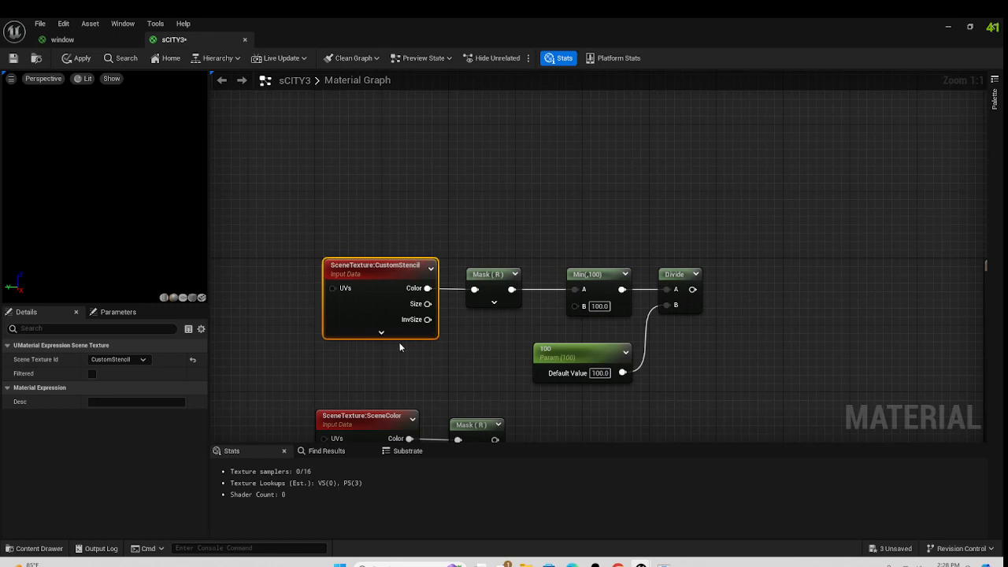
{"action": "left_click", "coordinate": [728, 275]}
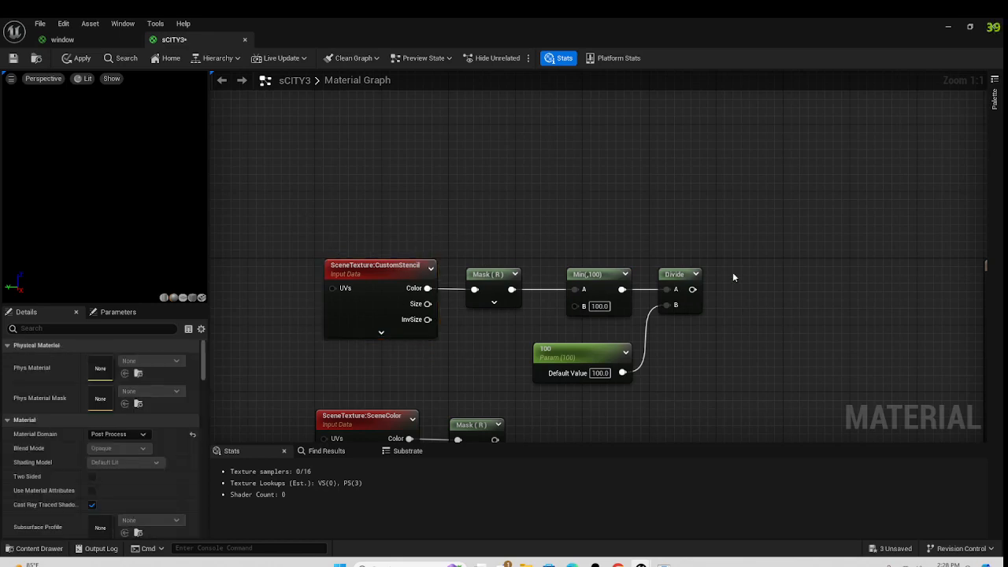
{"action": "right_click_drag", "start_coordinate": [752, 275], "coordinate": [679, 256]}
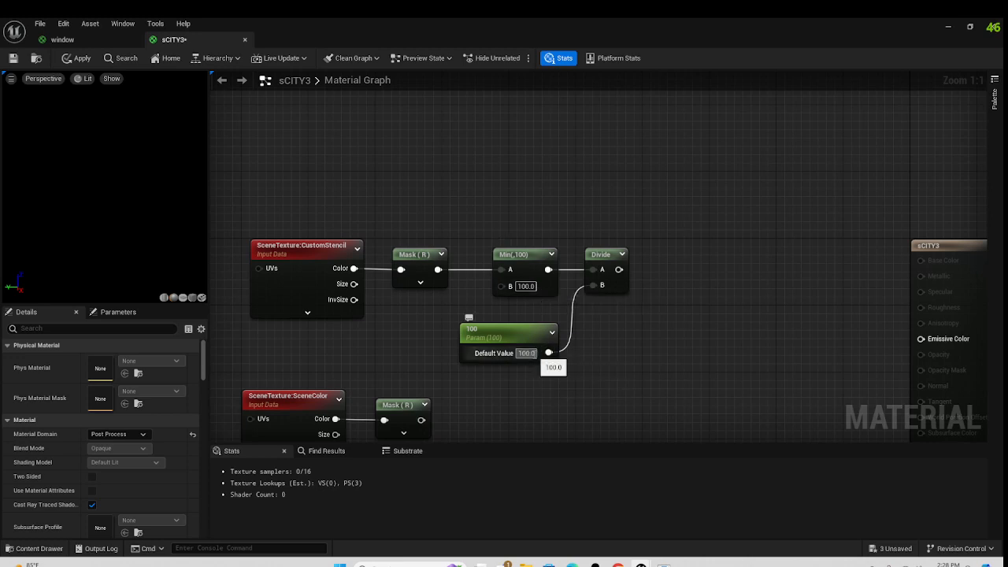
{"action": "left_click", "coordinate": [498, 352]}
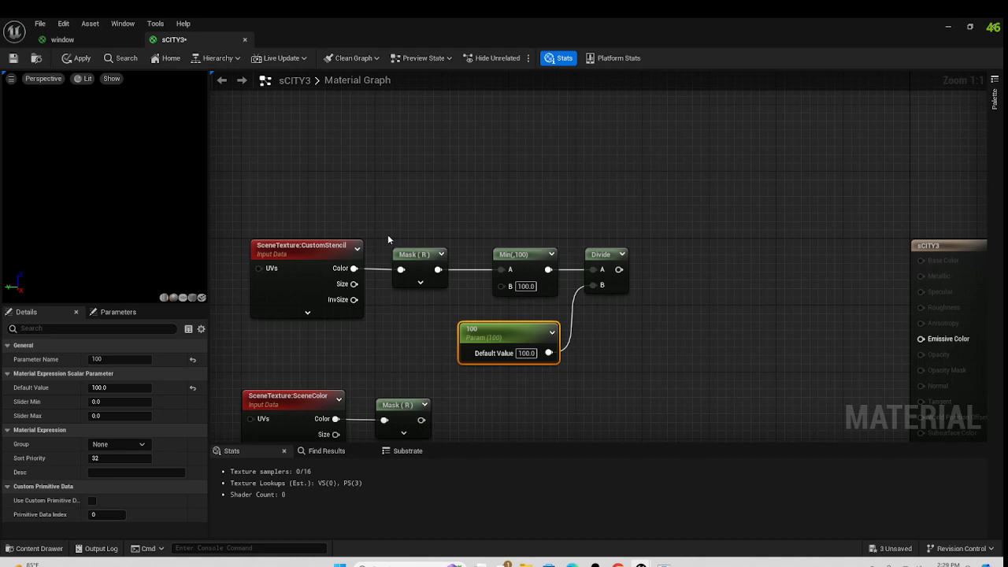
Step: Add two Lerp nodes between the Divide node and the material result node, one lower than the other
{"action": "left_click", "coordinate": [678, 310]}
{"action": "right_click_drag", "start_coordinate": [698, 348], "coordinate": [625, 314]}
{"action": "right_click", "coordinate": [623, 313]}
{"action": "left_click", "coordinate": [613, 271]}
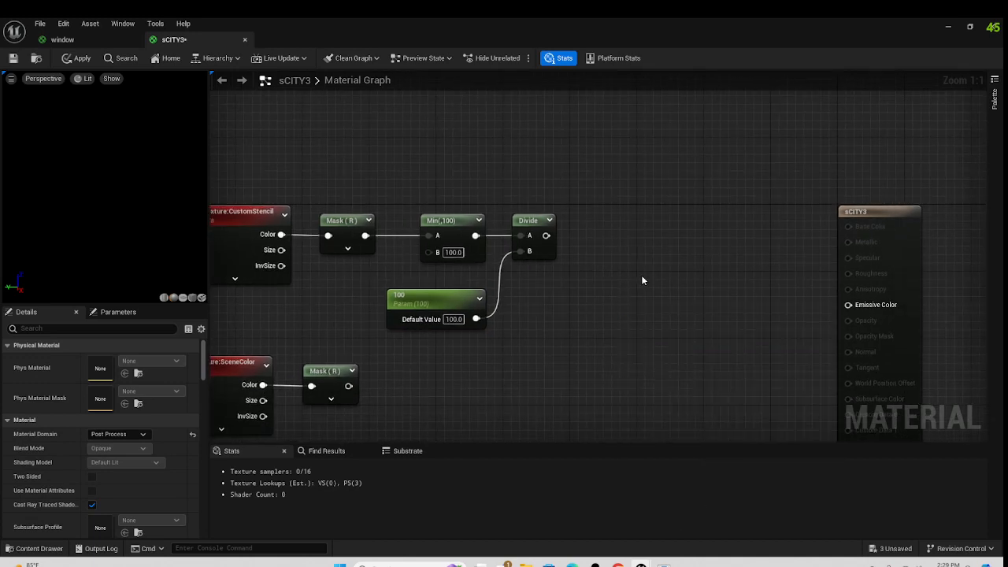
{"action": "left_click", "coordinate": [680, 258]}
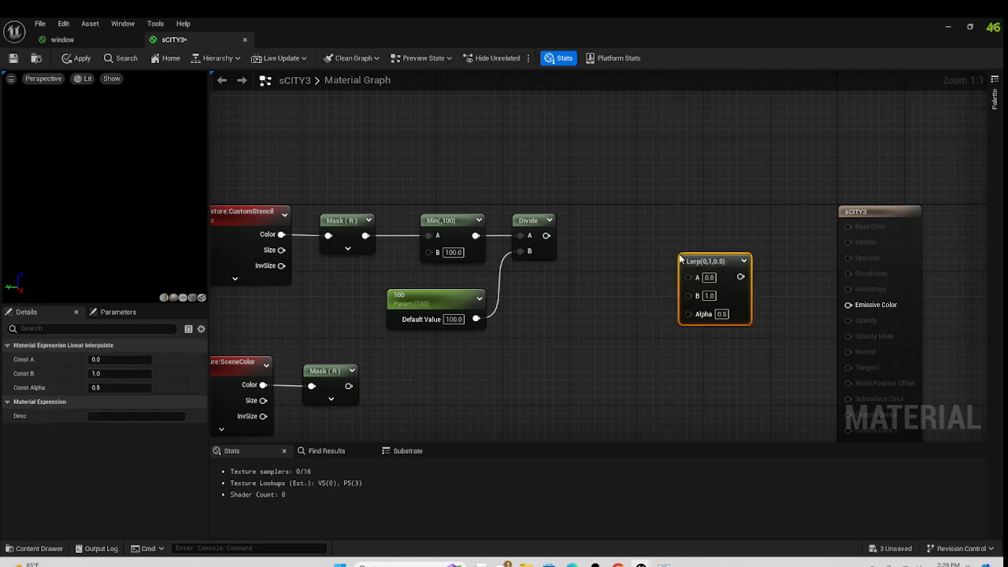
{"action": "left_click", "coordinate": [606, 345]}
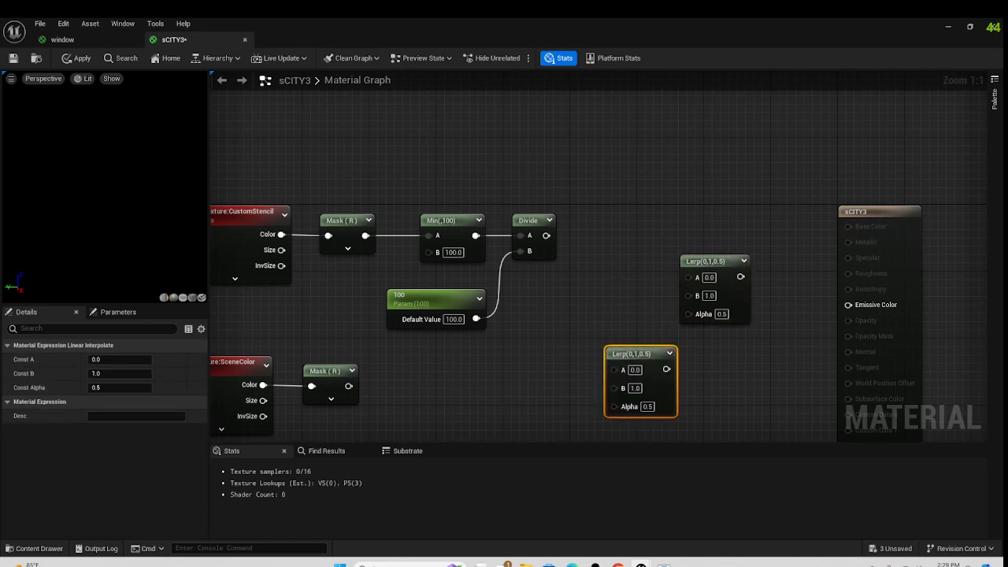
Step: Connect the Divide output to the upper Lerp's Alpha and the lower Lerp's output to the upper Lerp's B input
{"action": "right_click_drag", "start_coordinate": [614, 286], "coordinate": [622, 236]}
{"action": "right_click", "coordinate": [622, 236]}
{"action": "left_click", "coordinate": [609, 211]}
{"action": "right_click_drag", "start_coordinate": [615, 194], "coordinate": [587, 208]}
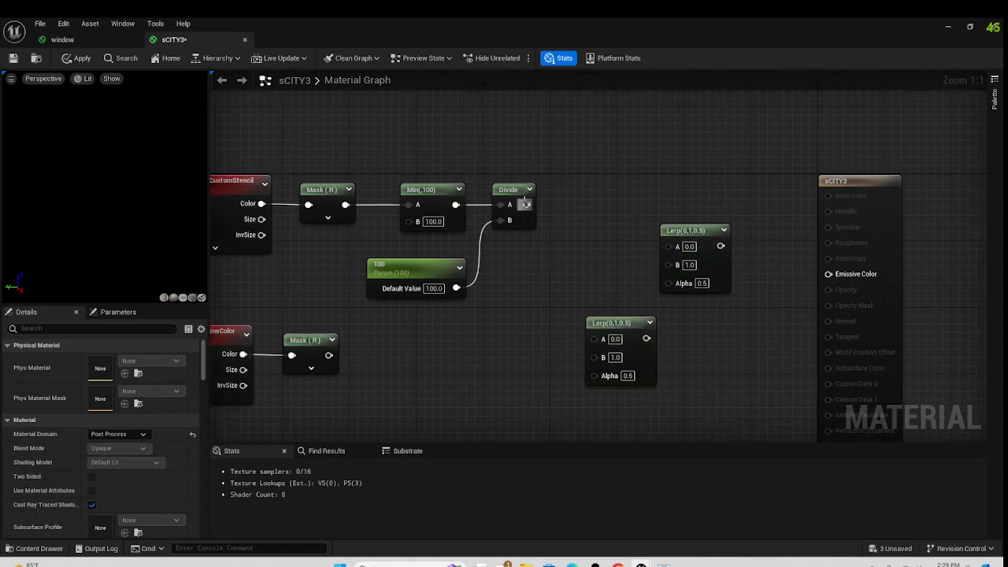
{"action": "left_click_drag", "start_coordinate": [525, 204], "coordinate": [668, 283]}
{"action": "left_click_drag", "start_coordinate": [699, 235], "coordinate": [725, 237]}
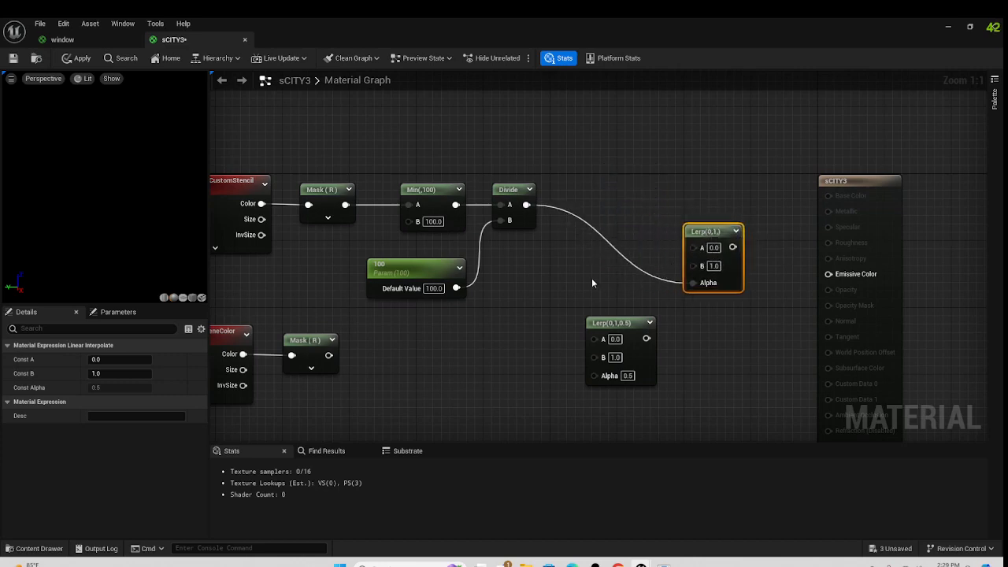
{"action": "left_click", "coordinate": [619, 312]}
{"action": "left_click_drag", "start_coordinate": [625, 324], "coordinate": [693, 269]}
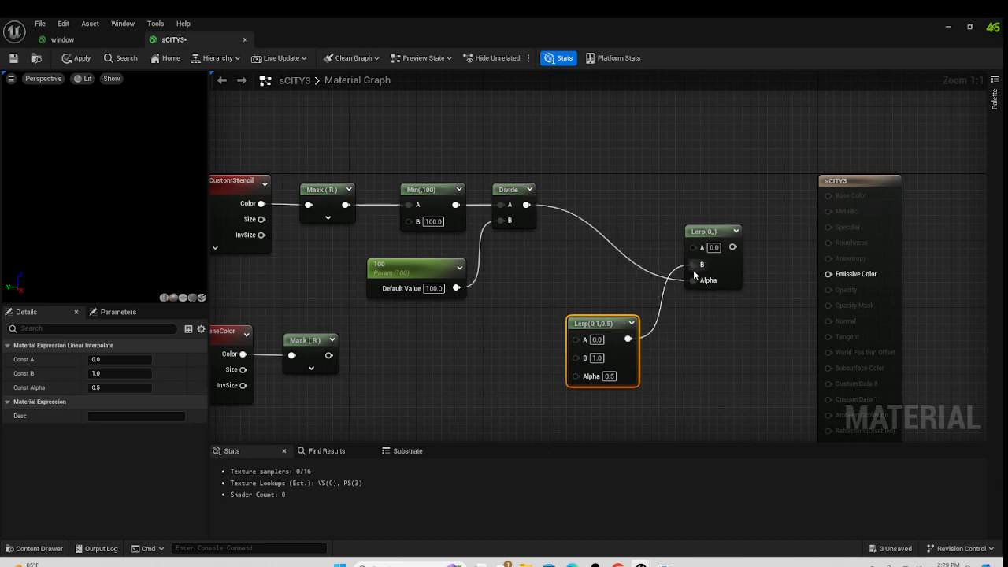
Step: Align the first SceneColor node's mask with the mask below it, and change that node's Scene Texture Id to CustomDepth
{"action": "right_click_drag", "start_coordinate": [754, 383], "coordinate": [825, 315]}
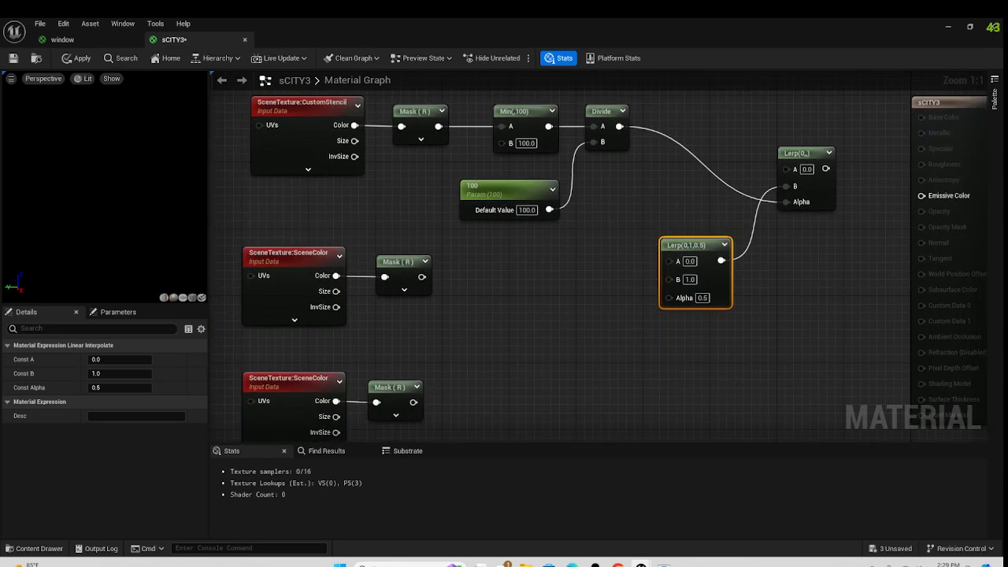
{"action": "right_click_drag", "start_coordinate": [658, 352], "coordinate": [718, 333]}
{"action": "left_click", "coordinate": [655, 302]}
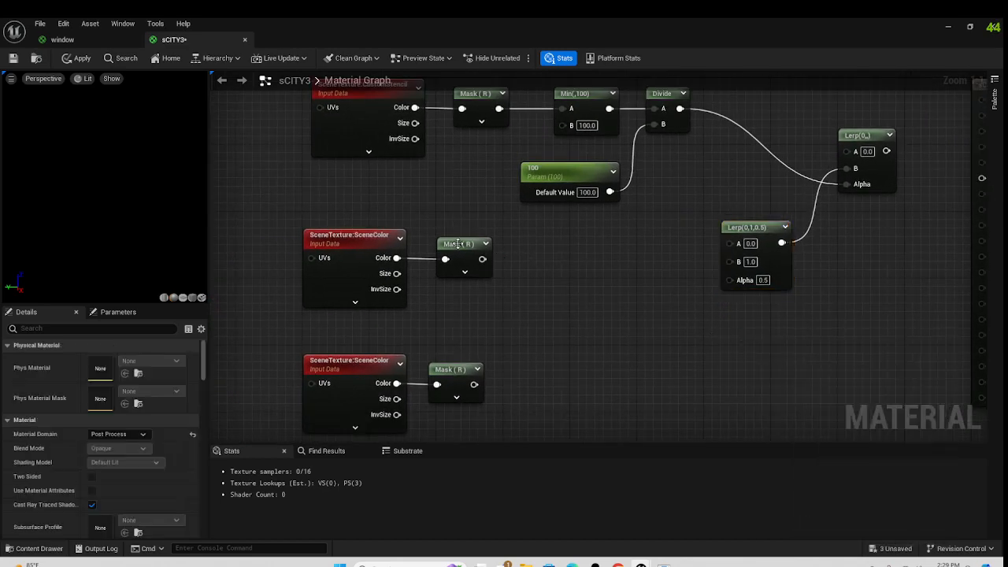
{"action": "left_click_drag", "start_coordinate": [473, 245], "coordinate": [464, 245]}
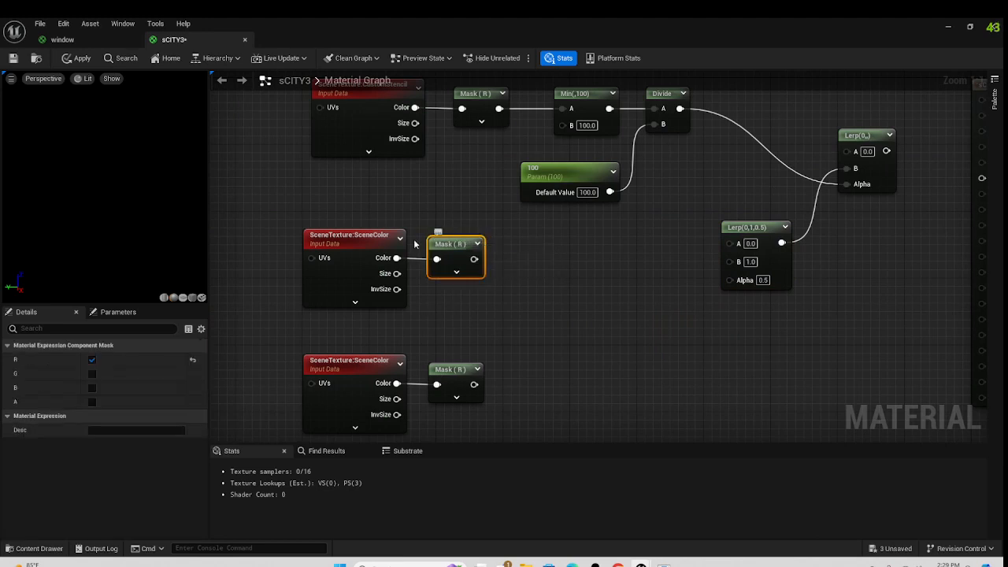
{"action": "left_click", "coordinate": [367, 242]}
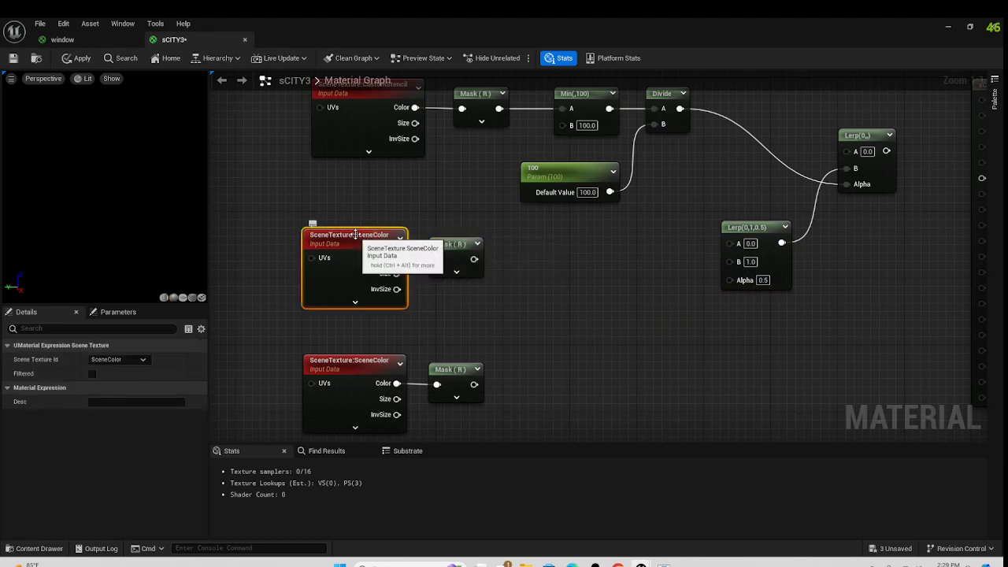
{"action": "left_click", "coordinate": [143, 361]}
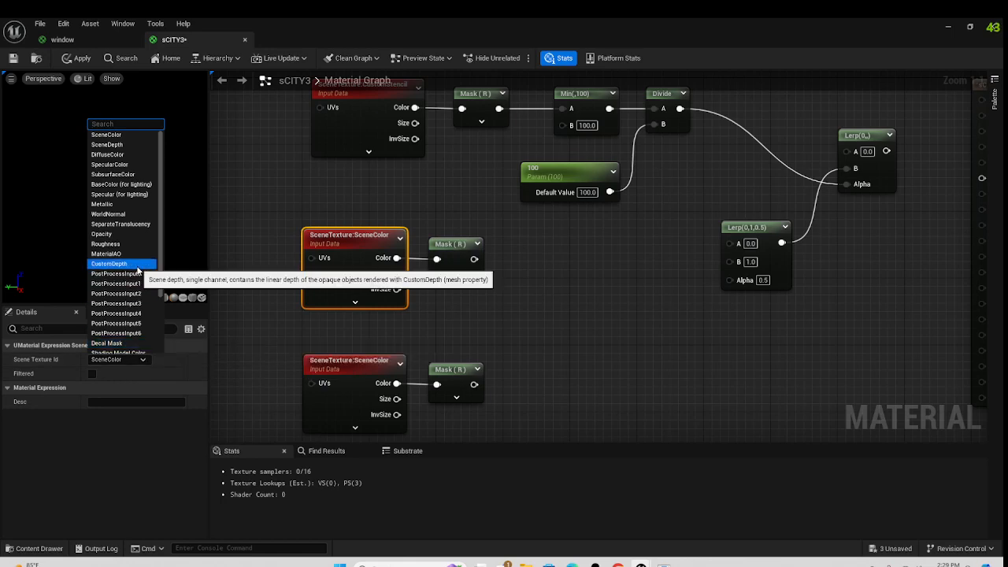
{"action": "left_click", "coordinate": [110, 263]}
{"action": "left_click", "coordinate": [357, 207]}
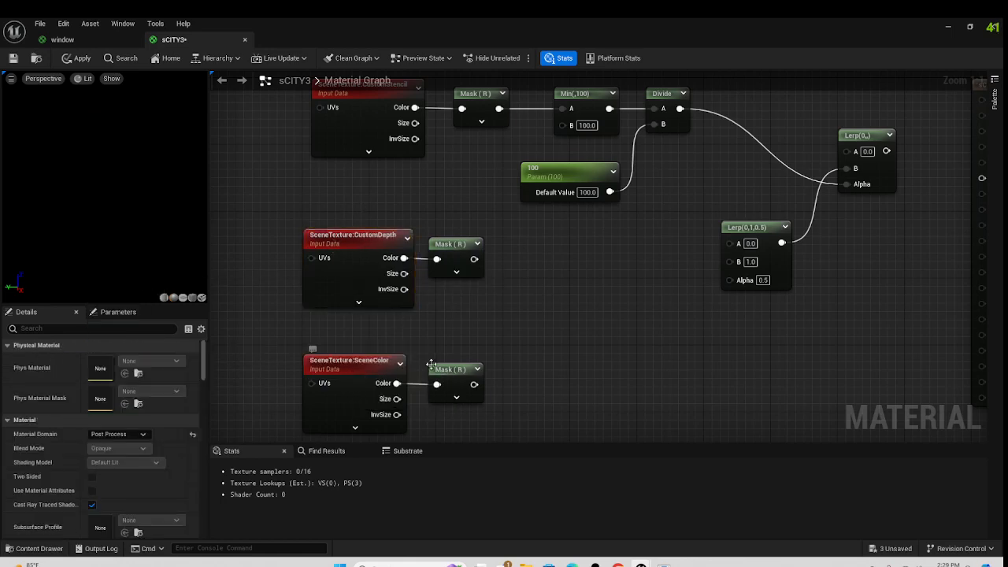
Step: Change the Scene Texture Id of the SceneColor node below CustomDepth to SceneDepth
{"action": "left_click", "coordinate": [379, 358]}
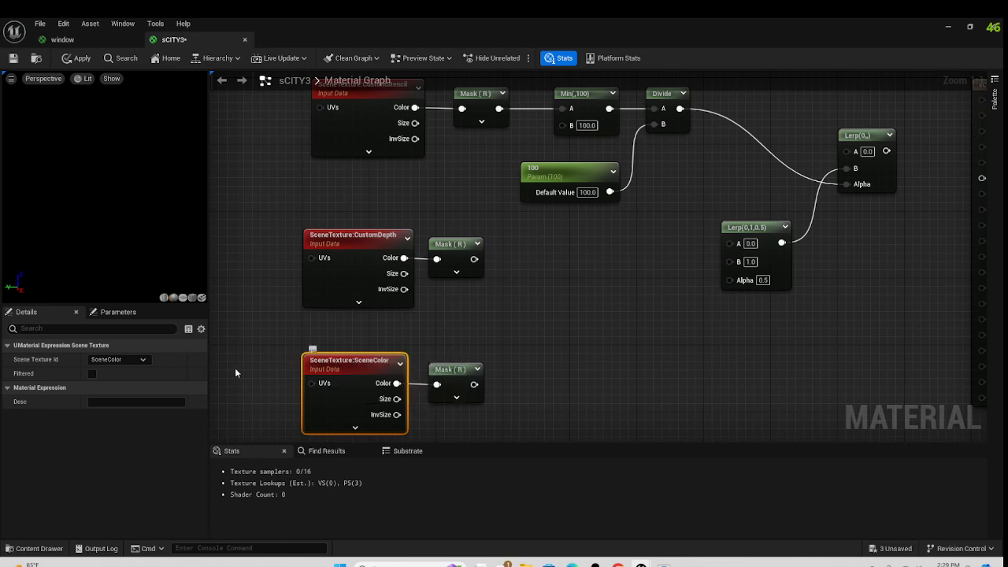
{"action": "left_click", "coordinate": [116, 359]}
{"action": "scroll", "coordinate": [129, 323], "scroll_direction": "down", "scroll_amount": 3}
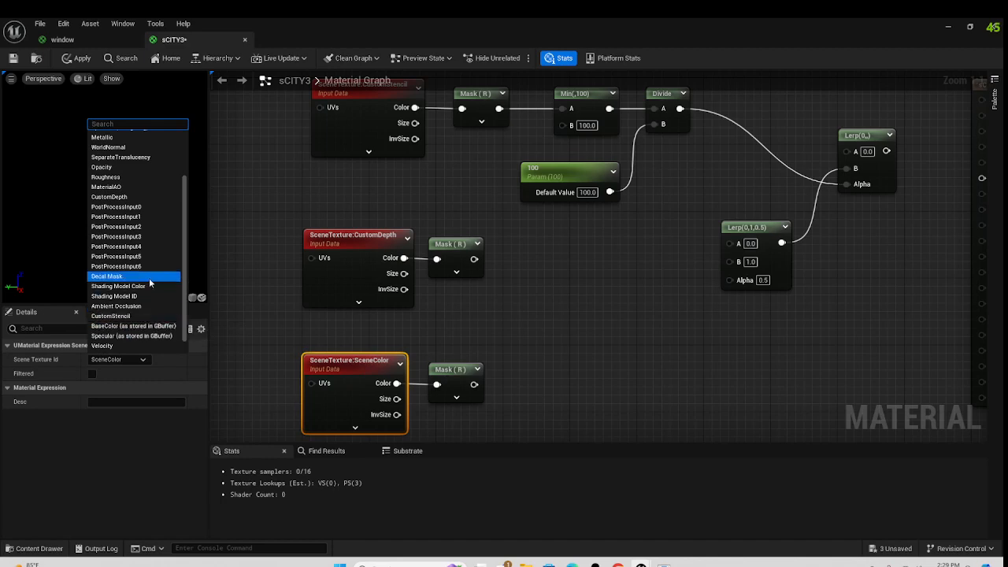
{"action": "type", "text": "dep"}
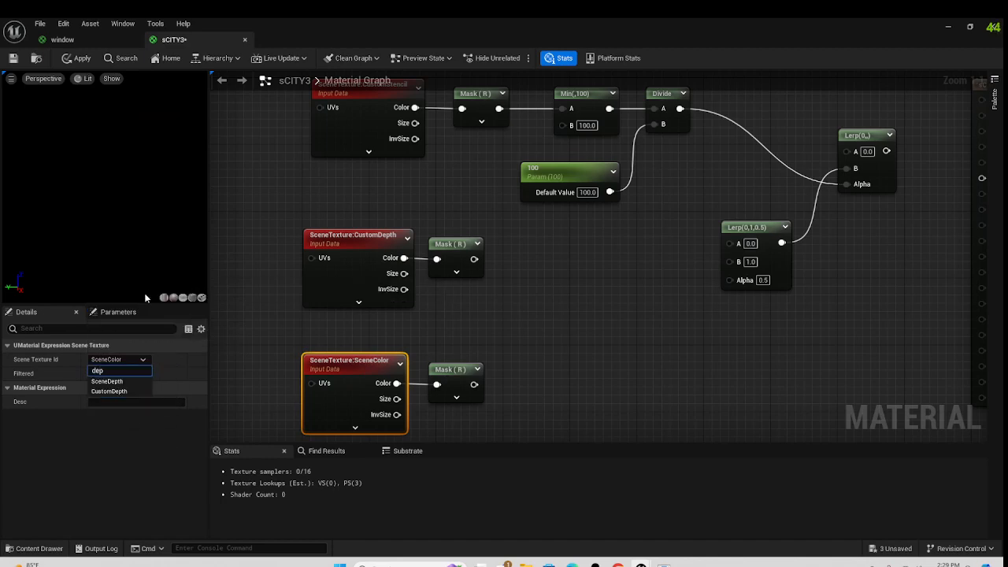
{"action": "left_click", "coordinate": [148, 381]}
{"action": "left_click", "coordinate": [513, 371]}
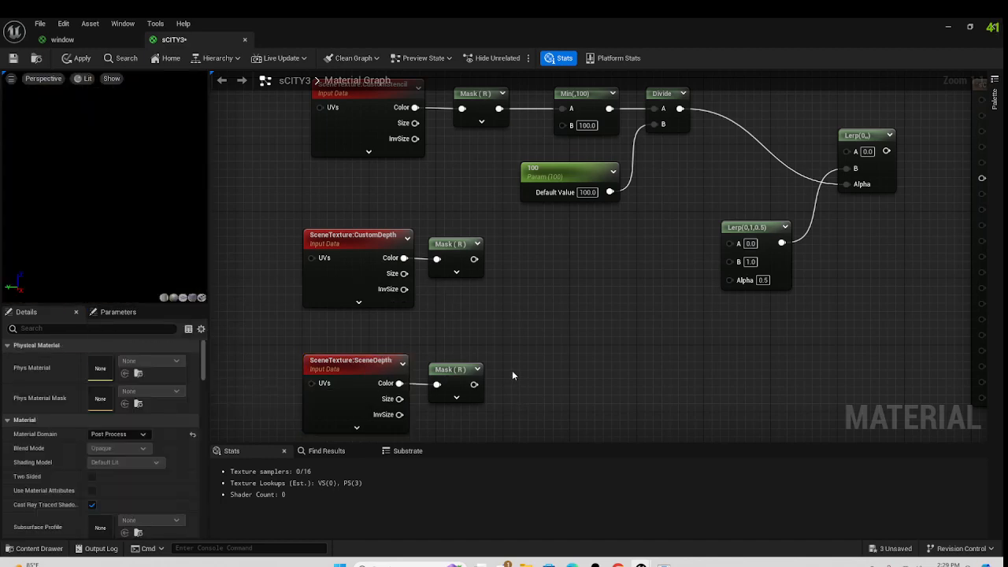
Step: Add a Subtract node beside the CustomDepth and SceneDepth masks
{"action": "right_click_drag", "start_coordinate": [511, 370], "coordinate": [477, 354]}
{"action": "right_click", "coordinate": [477, 353]}
{"action": "left_click", "coordinate": [449, 311]}
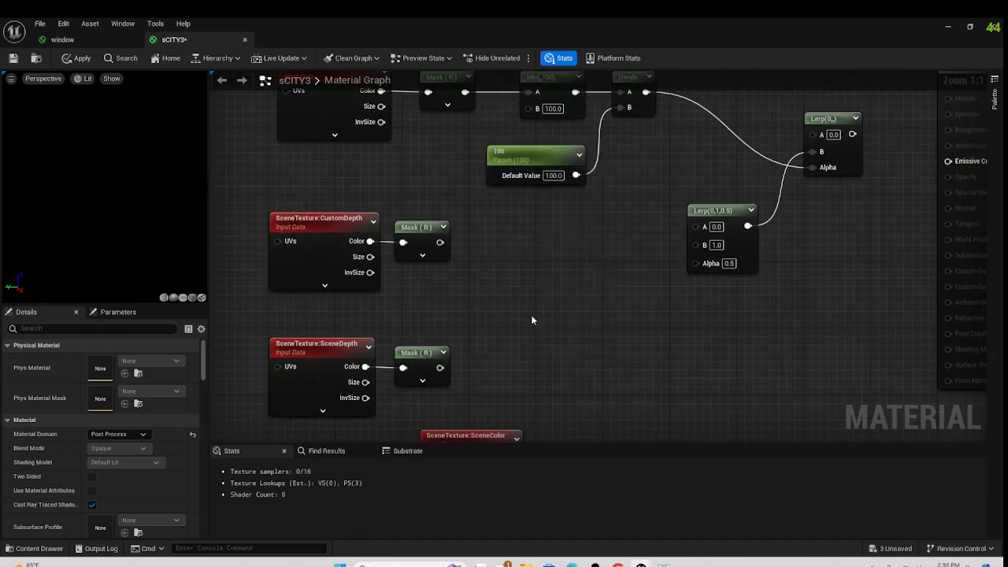
{"action": "right_click", "coordinate": [532, 311]}
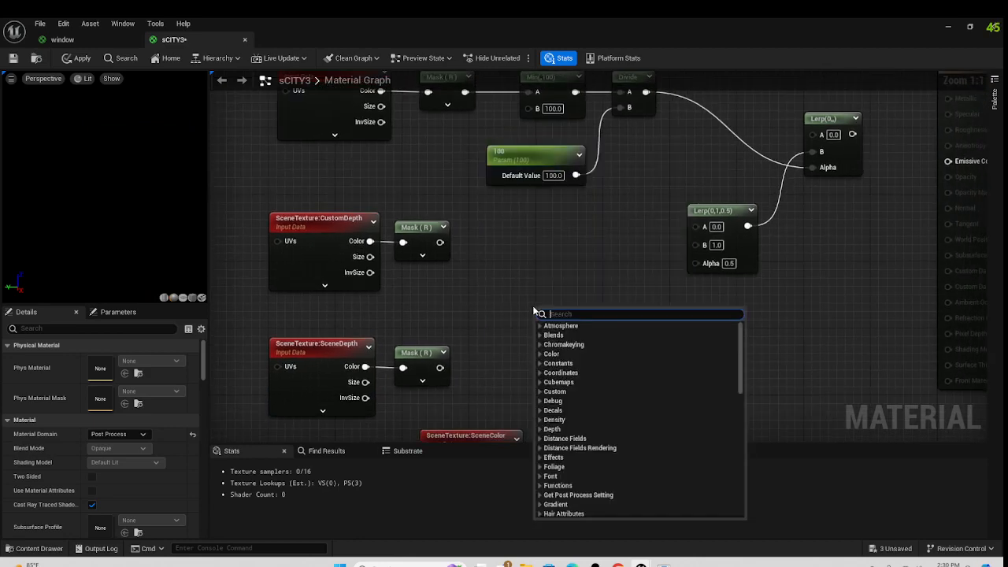
{"action": "type", "text": "sub"}
{"action": "key", "text": "Return"}
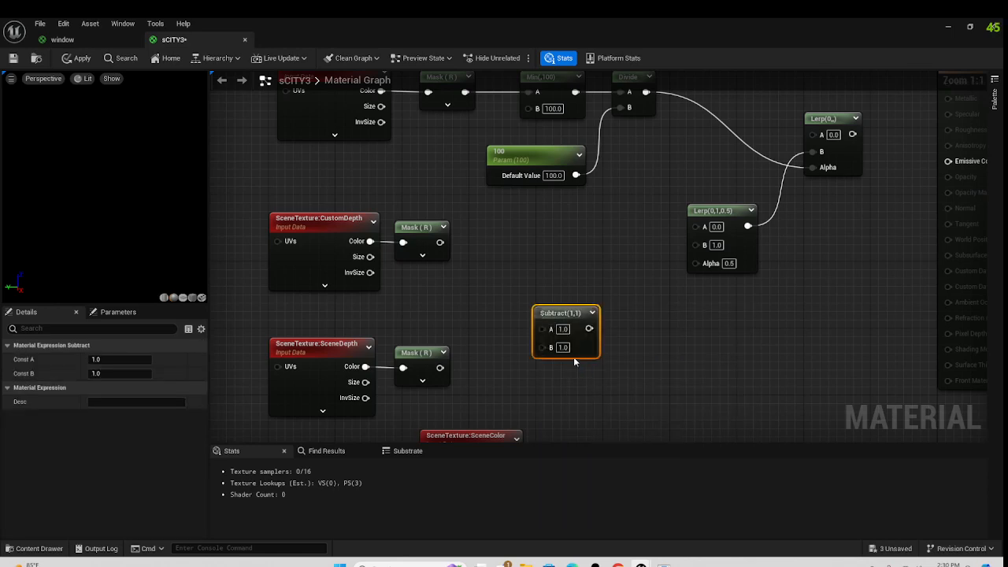
Step: Connect the CustomDepth mask to Subtract's A and the SceneDepth mask to its B, and move Subtract closer to the masks
{"action": "left_click_drag", "start_coordinate": [542, 329], "coordinate": [440, 242]}
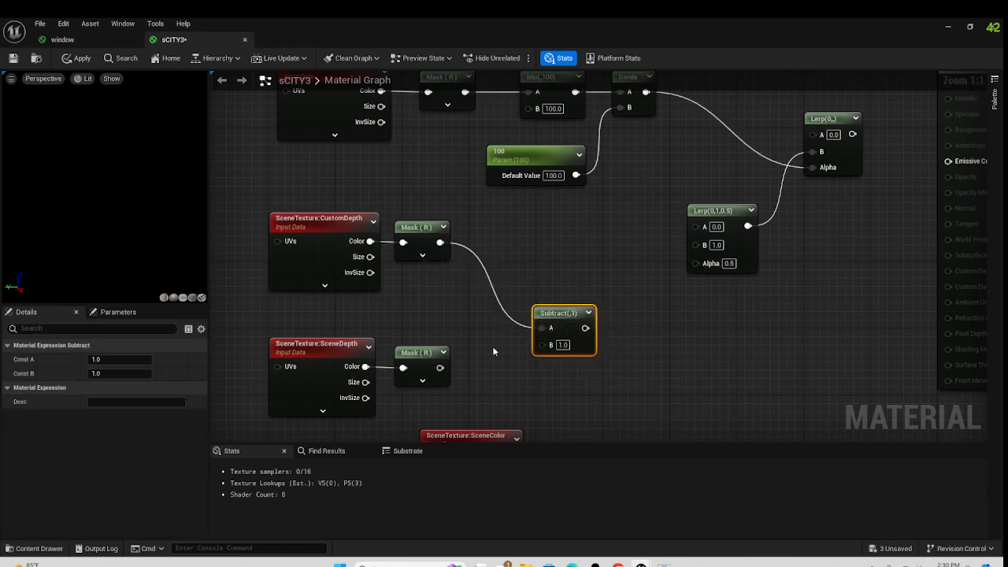
{"action": "left_click_drag", "start_coordinate": [542, 347], "coordinate": [440, 368]}
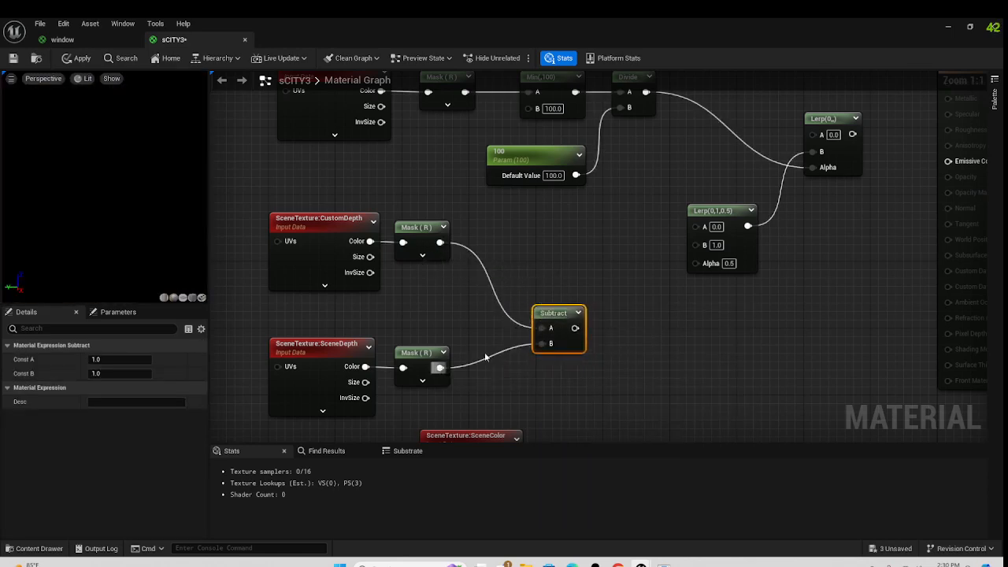
{"action": "left_click_drag", "start_coordinate": [564, 318], "coordinate": [517, 284]}
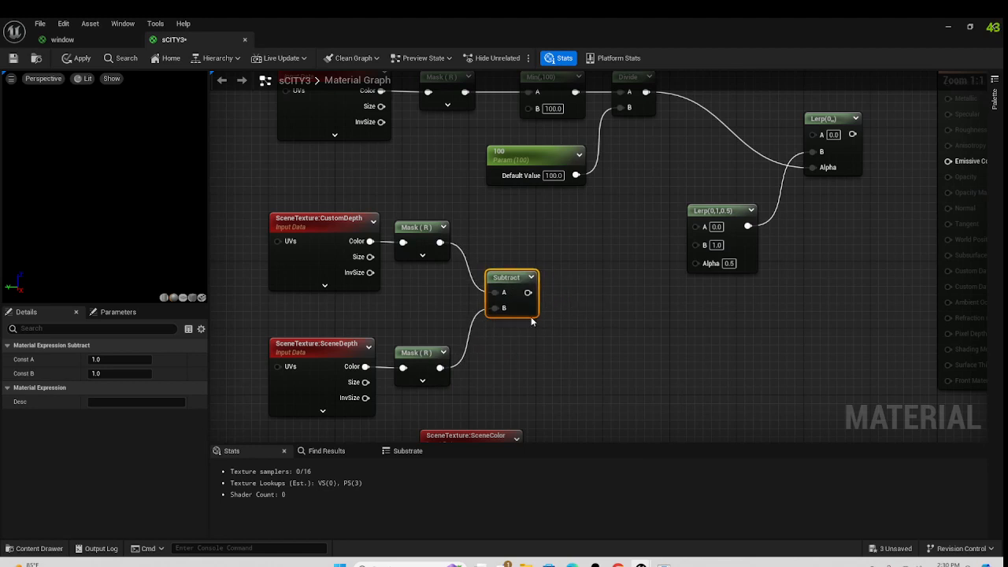
Step: Add a Ceil node, connect Subtract's output to it, and place it close beside Subtract
{"action": "left_click", "coordinate": [562, 360]}
{"action": "right_click_drag", "start_coordinate": [624, 317], "coordinate": [569, 327]}
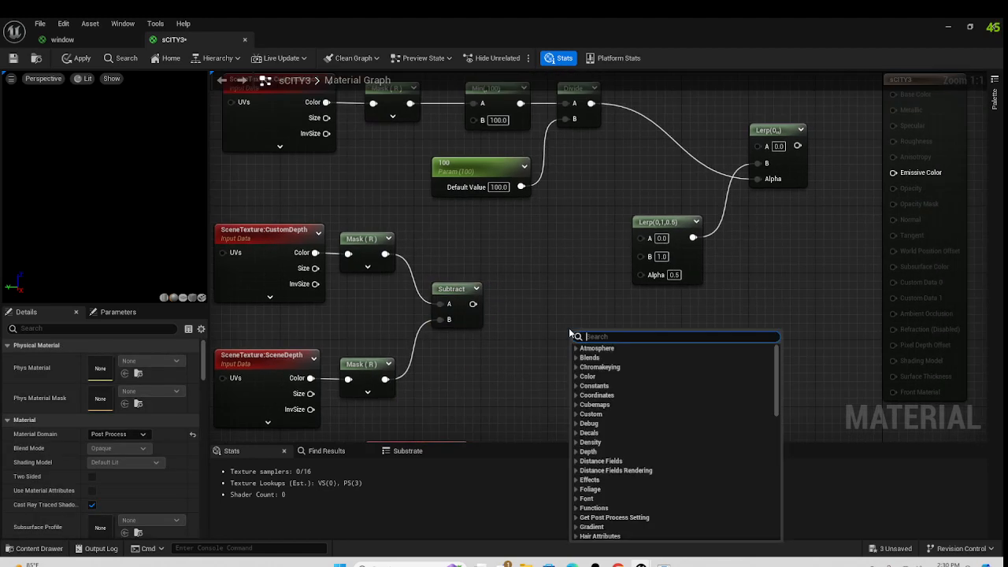
{"action": "left_click", "coordinate": [518, 318]}
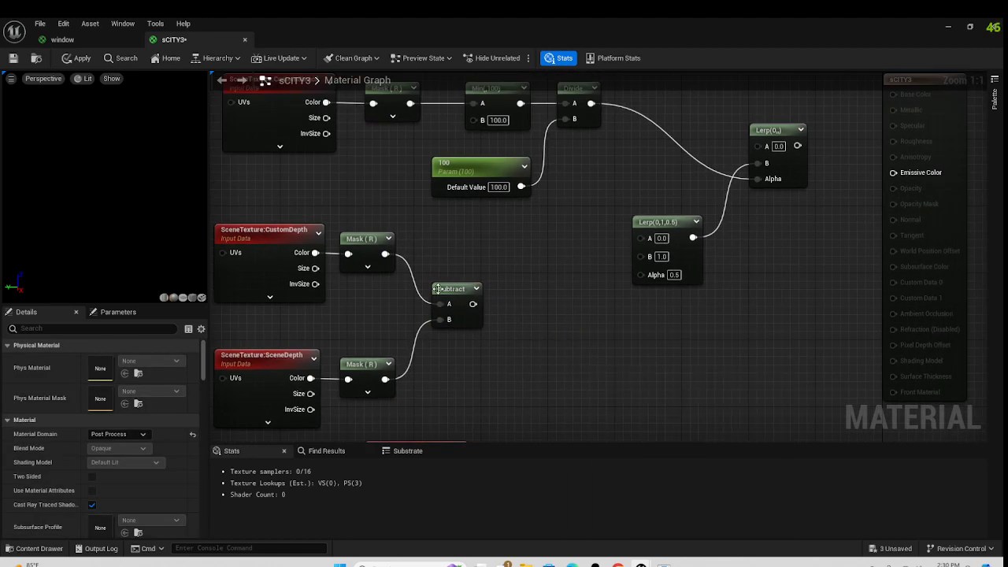
{"action": "right_click", "coordinate": [528, 322]}
{"action": "type", "text": "ce"}
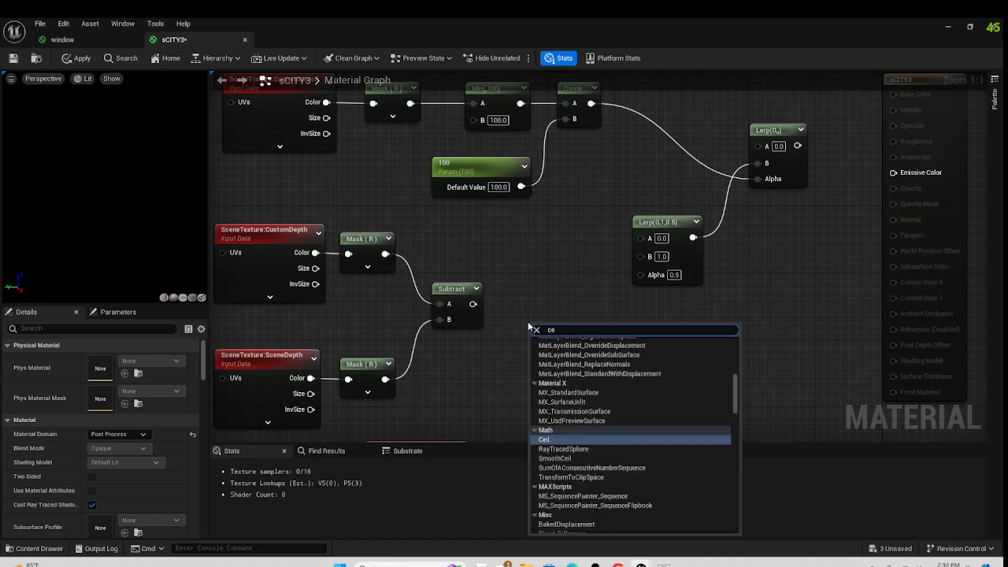
{"action": "type", "text": "il"}
{"action": "key", "text": "Return"}
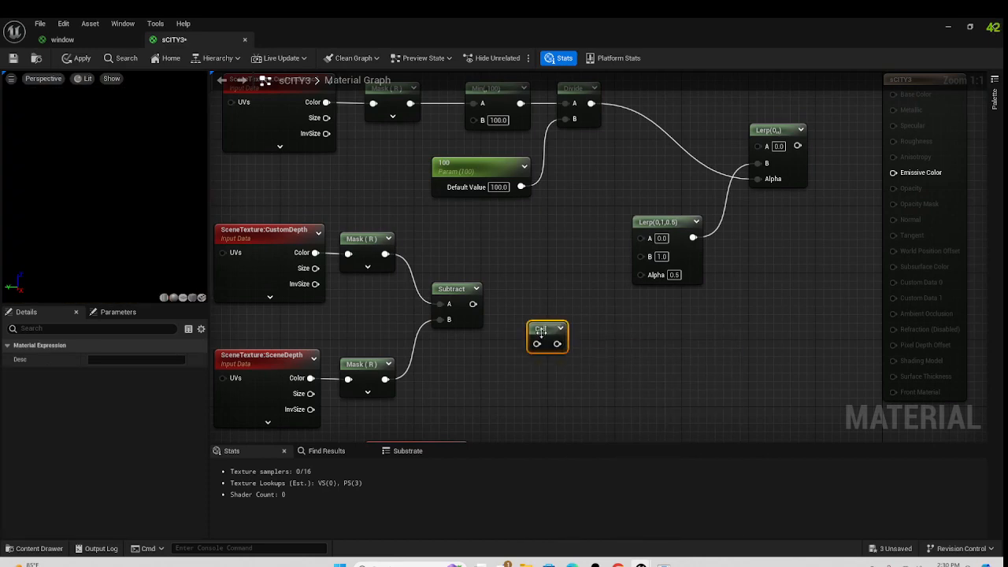
{"action": "left_click_drag", "start_coordinate": [540, 332], "coordinate": [516, 305]}
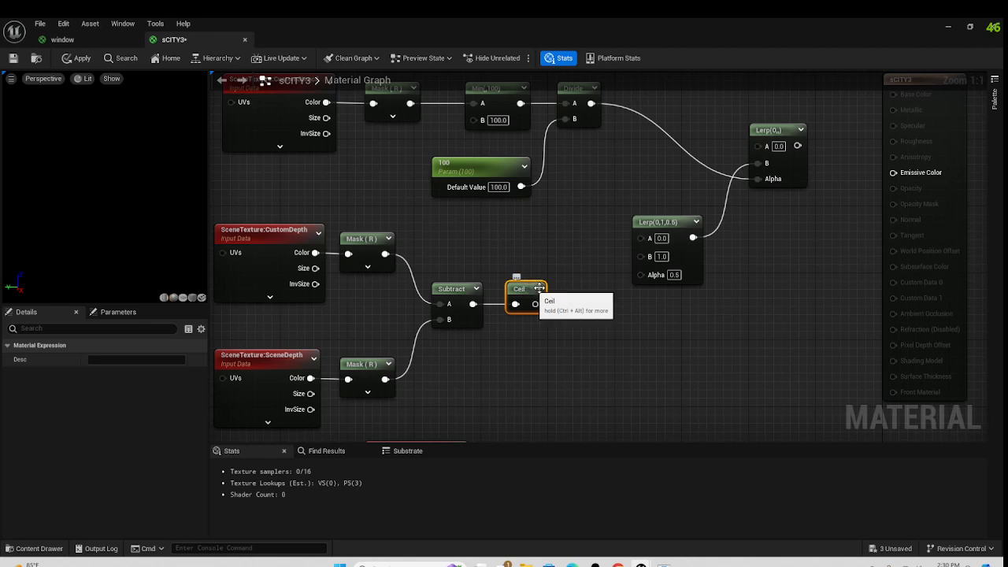
{"action": "left_click", "coordinate": [631, 333]}
{"action": "right_click_drag", "start_coordinate": [603, 319], "coordinate": [562, 336]}
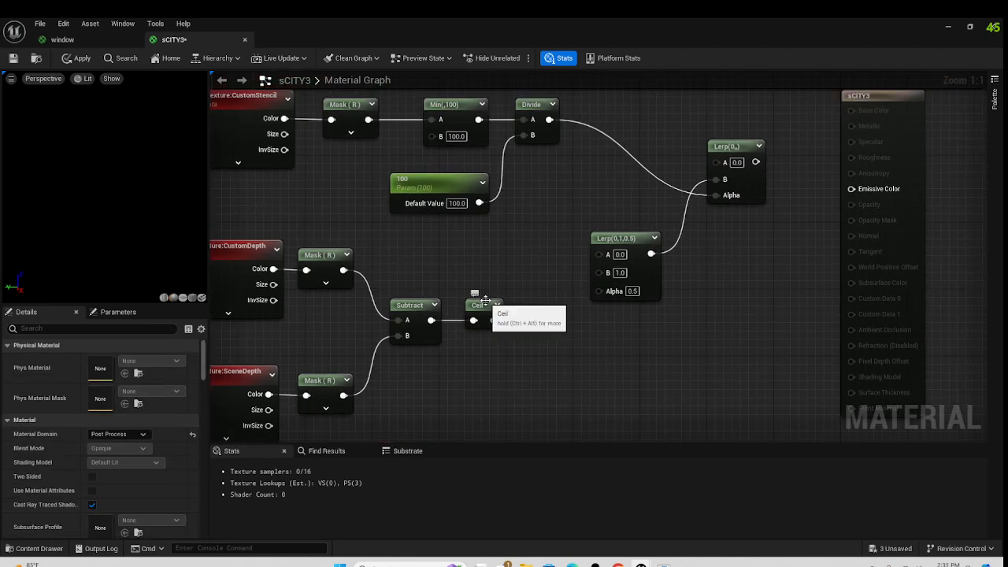
{"action": "left_click_drag", "start_coordinate": [485, 302], "coordinate": [477, 302]}
{"action": "left_click", "coordinate": [540, 340]}
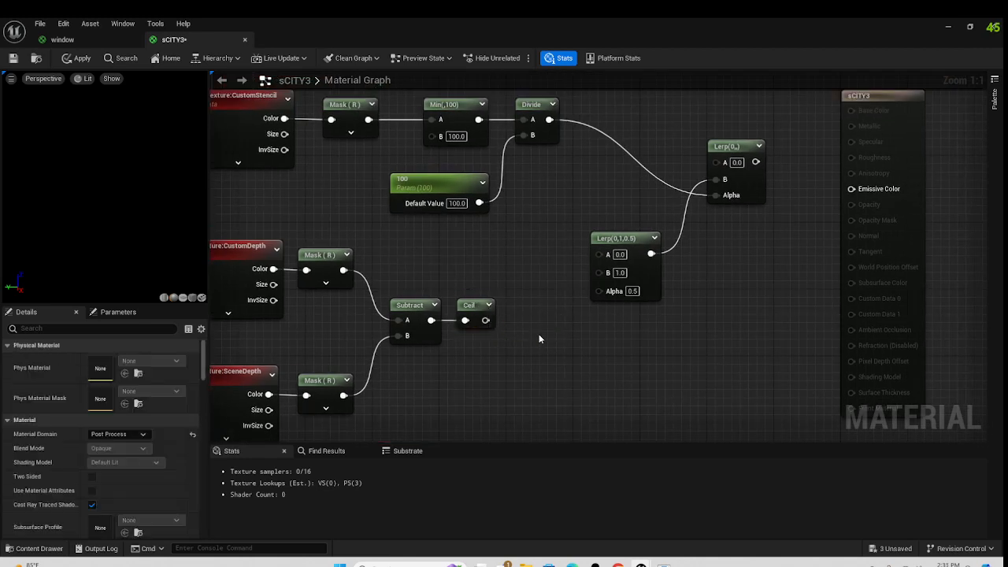
{"action": "right_click", "coordinate": [539, 337]}
{"action": "left_click", "coordinate": [513, 329]}
{"action": "key", "text": "c"}
{"action": "left_click", "coordinate": [526, 354]}
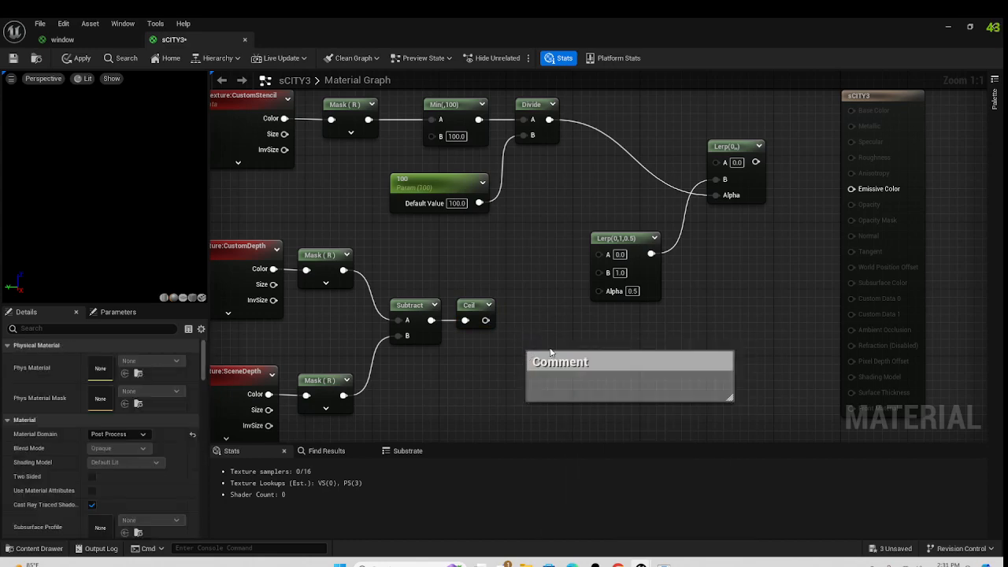
{"action": "left_click", "coordinate": [589, 364]}
{"action": "key", "text": "Delete"}
Step: Add a Clamp node, connect Ceil's output to its input, and place it beside Ceil
{"action": "right_click_drag", "start_coordinate": [493, 360], "coordinate": [493, 361]}
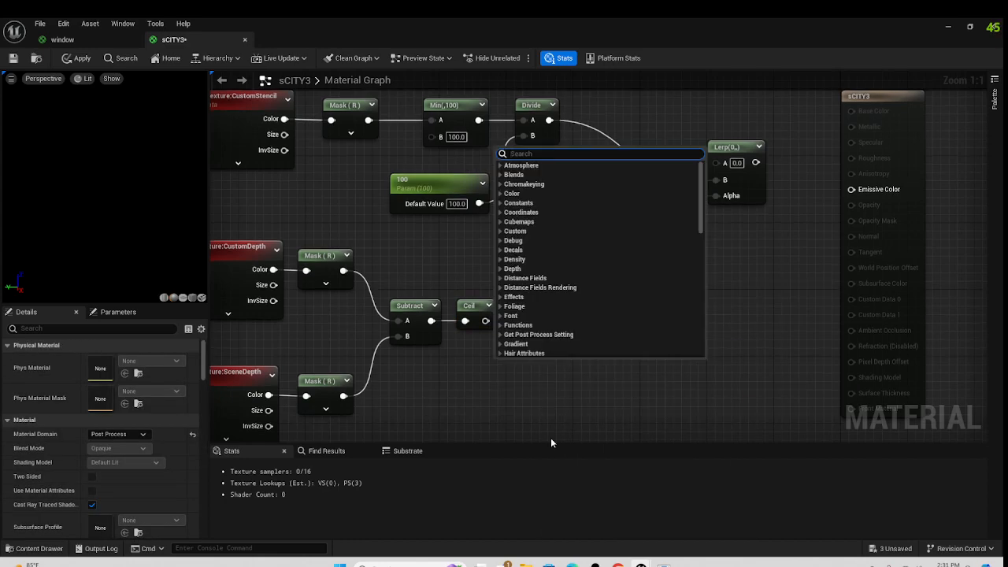
{"action": "type", "text": "clamp"}
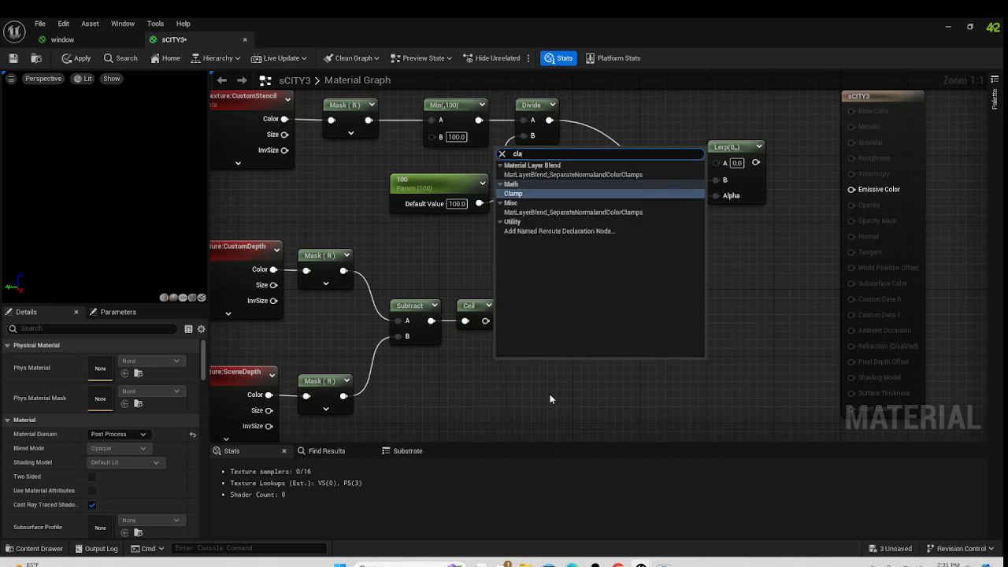
{"action": "left_click", "coordinate": [549, 194]}
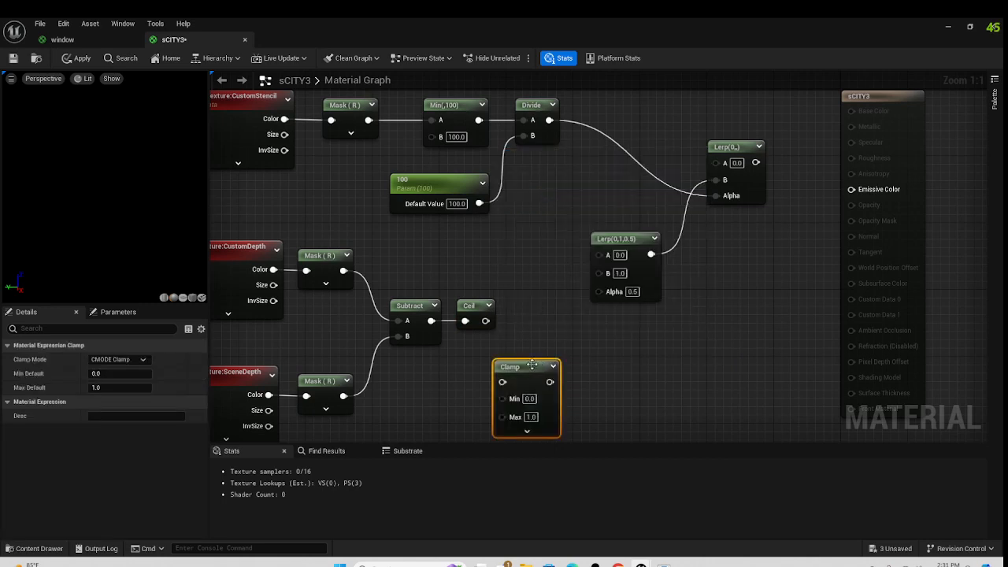
{"action": "left_click_drag", "start_coordinate": [538, 367], "coordinate": [574, 329]}
{"action": "left_click_drag", "start_coordinate": [486, 320], "coordinate": [540, 305]}
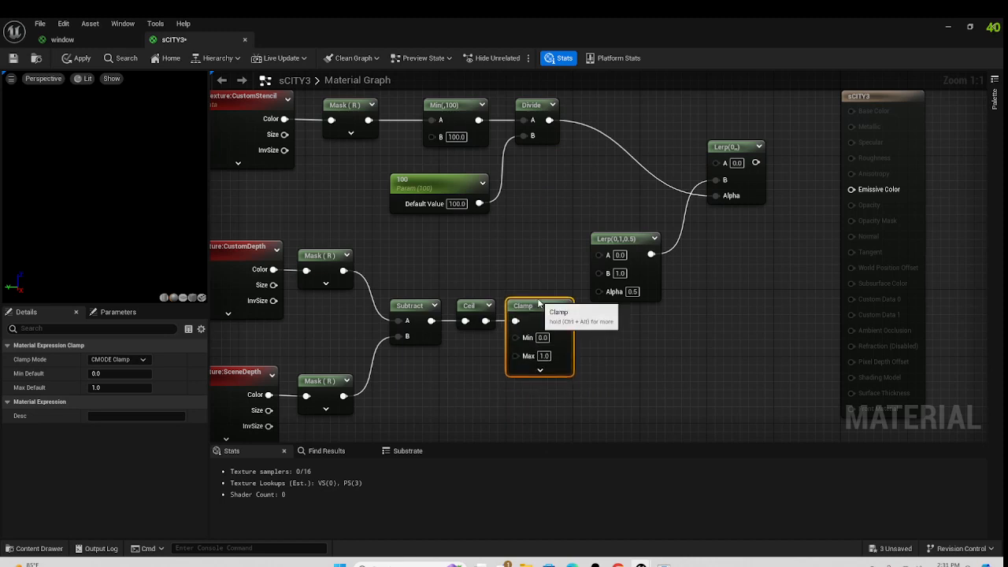
Step: Connect Clamp's output to the Alpha of the lower Lerp node
{"action": "right_click_drag", "start_coordinate": [614, 380], "coordinate": [584, 366]}
{"action": "left_click", "coordinate": [583, 364]}
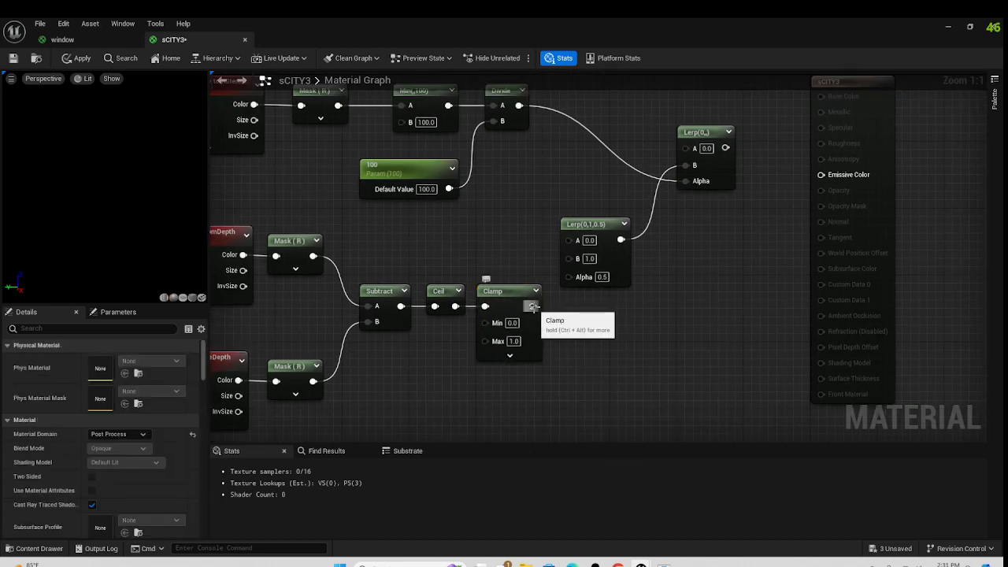
{"action": "left_click_drag", "start_coordinate": [532, 307], "coordinate": [573, 277]}
Step: Move the remaining SceneColor node beneath the SceneDepth node and change its Scene Texture Id to PostProcessInput0
{"action": "right_click_drag", "start_coordinate": [588, 339], "coordinate": [650, 284]}
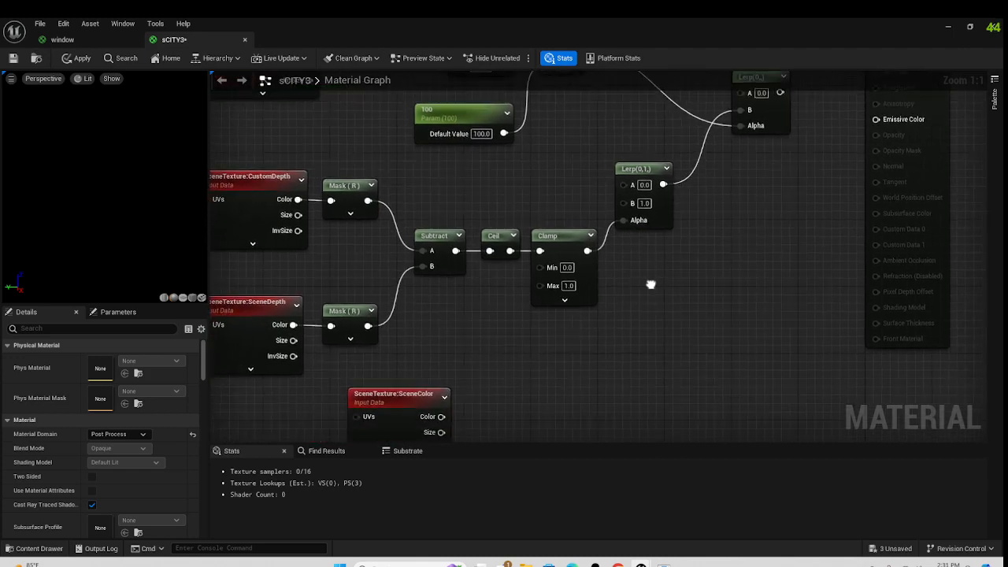
{"action": "right_click_drag", "start_coordinate": [630, 333], "coordinate": [662, 307]}
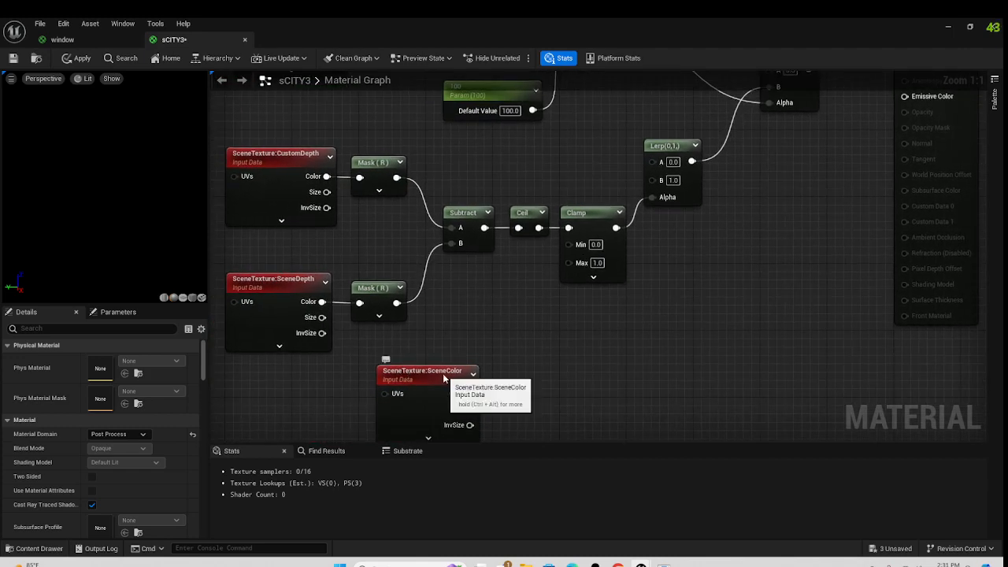
{"action": "left_click_drag", "start_coordinate": [447, 370], "coordinate": [339, 372]}
{"action": "right_click", "coordinate": [337, 372]}
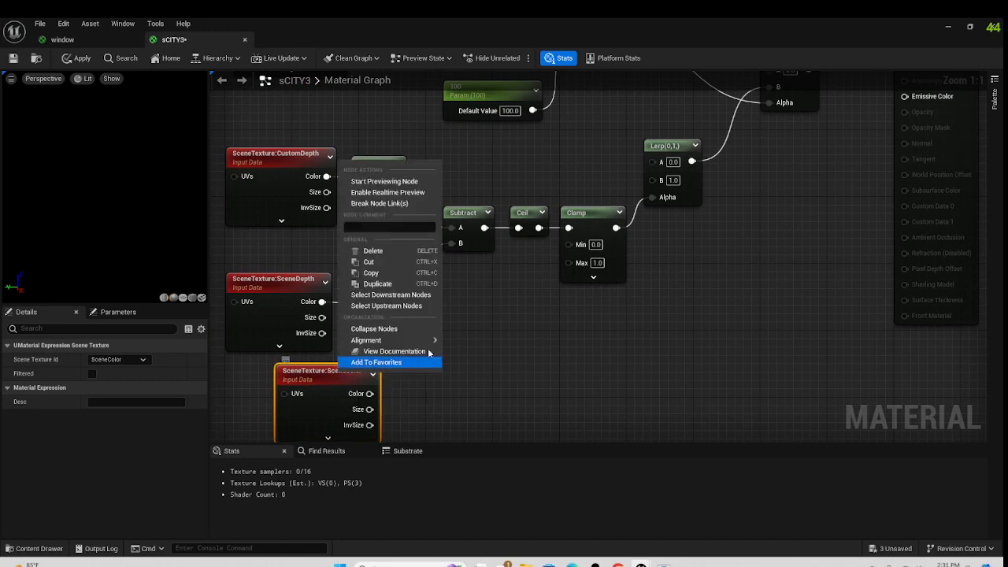
{"action": "left_click", "coordinate": [488, 298]}
{"action": "left_click", "coordinate": [311, 379]}
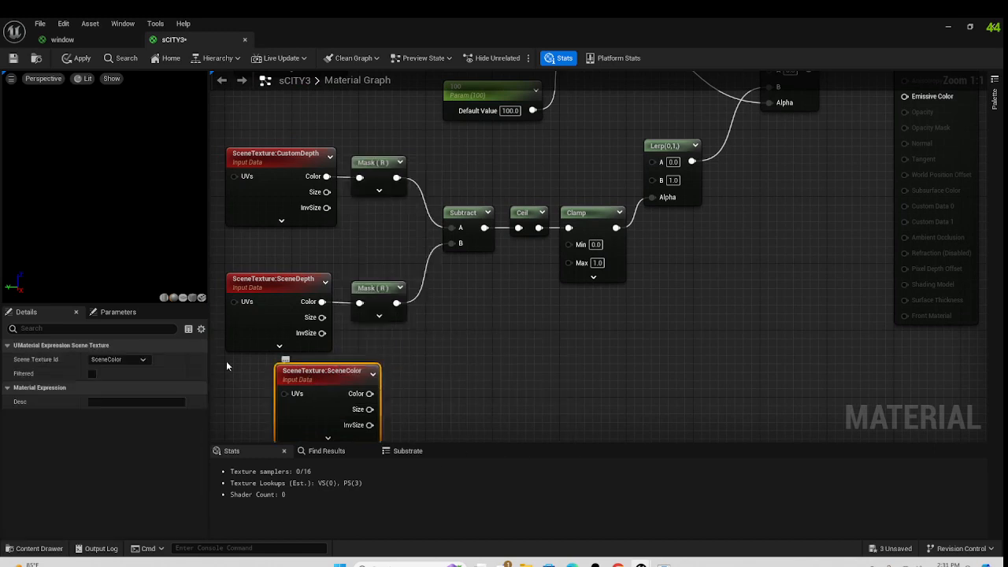
{"action": "left_click", "coordinate": [143, 360]}
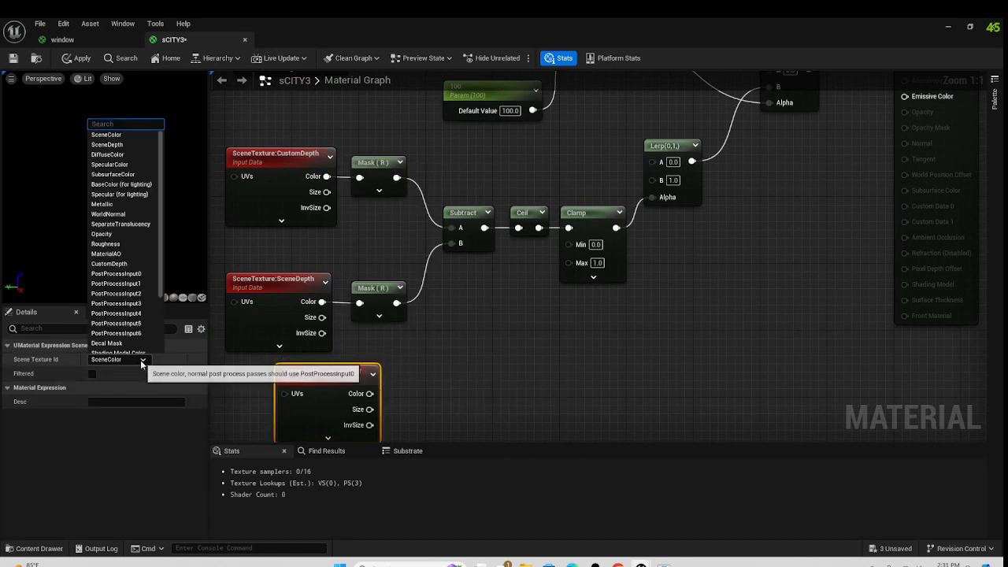
{"action": "left_click", "coordinate": [143, 274]}
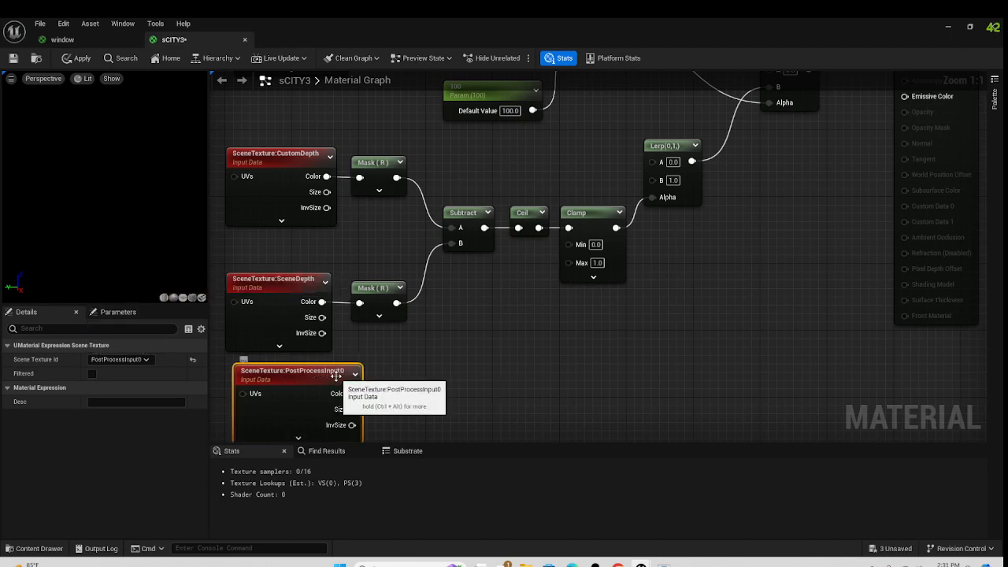
Step: Add a Desaturation node and connect PostProcessInput0's Color output to its input
{"action": "left_click", "coordinate": [419, 374]}
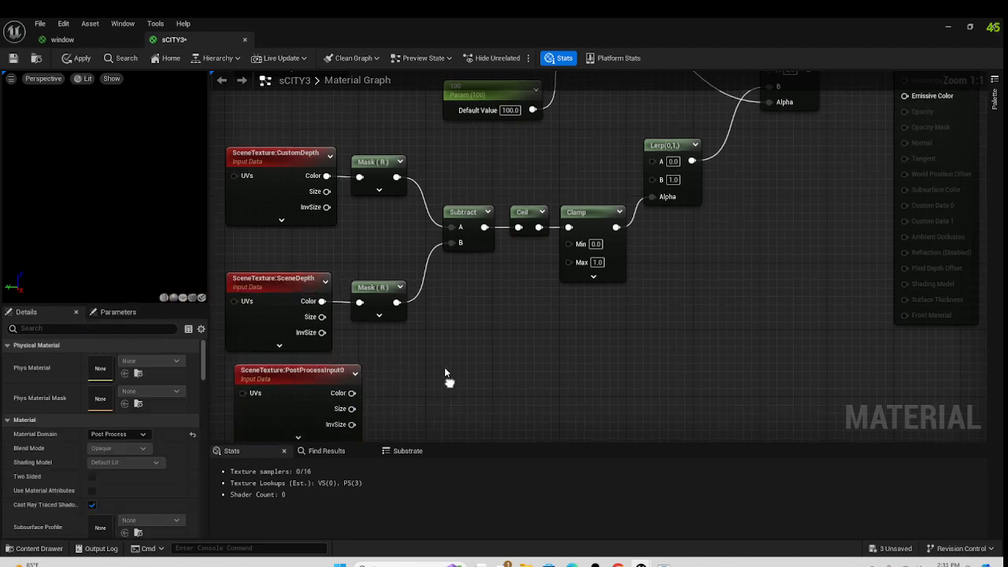
{"action": "mouse_move", "coordinate": [444, 367]}
{"action": "right_mouse_down"}
{"action": "mouse_move", "coordinate": [436, 384]}
{"action": "mouse_move", "coordinate": [431, 367]}
{"action": "right_mouse_up"}
{"action": "left_click", "coordinate": [379, 352]}
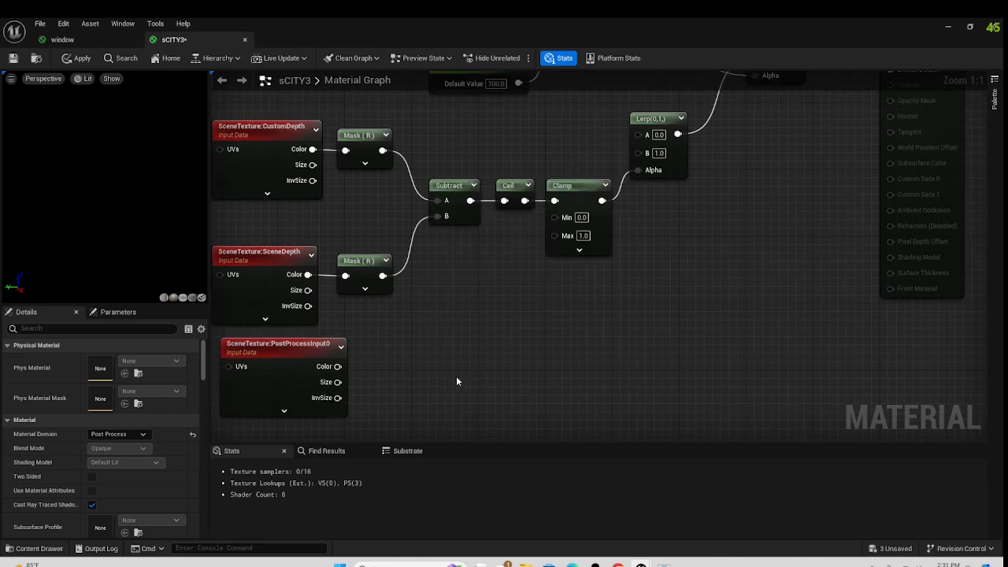
{"action": "right_click", "coordinate": [429, 380]}
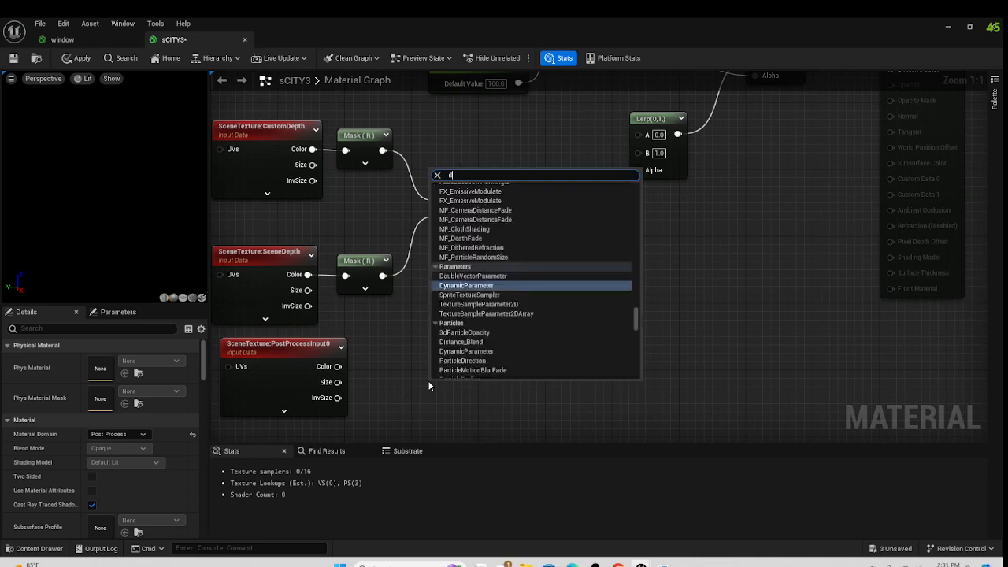
{"action": "type", "text": "des"}
{"action": "left_click", "coordinate": [465, 215]}
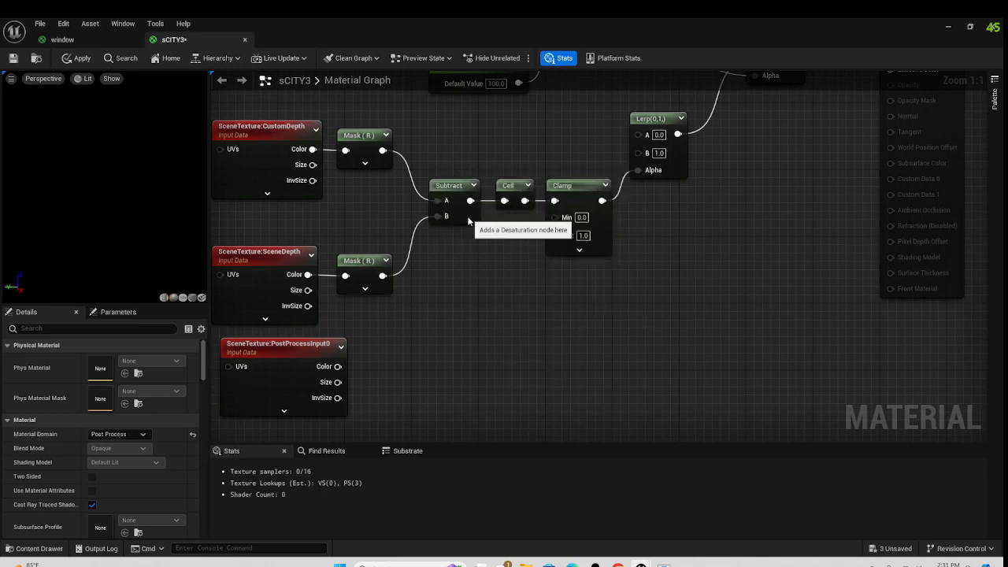
{"action": "left_click_drag", "start_coordinate": [337, 366], "coordinate": [544, 359]}
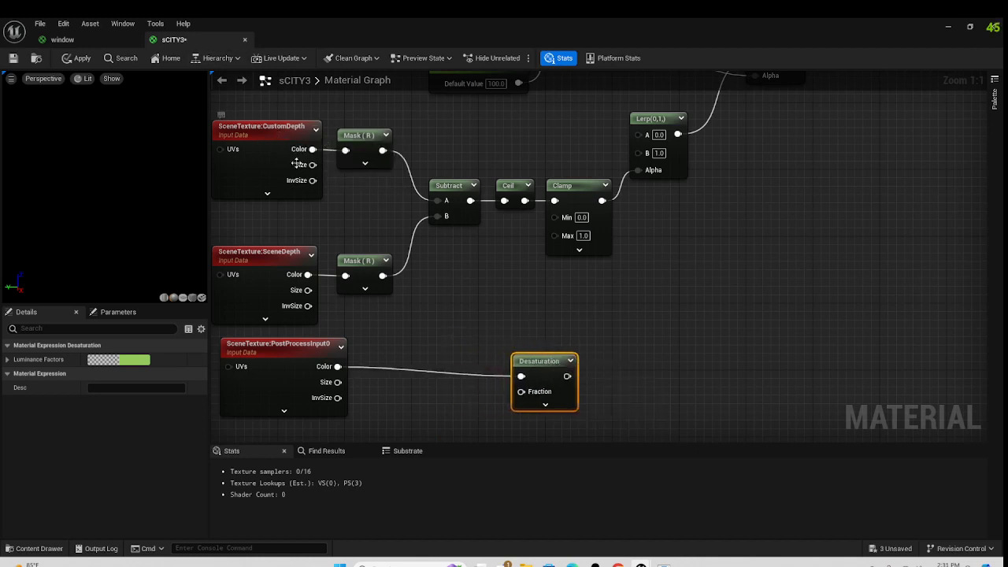
Step: Connect Desaturation's output to the lower Lerp's B and the upper Lerp's A, and line the node up with PostProcessInput0's Color output
{"action": "left_click_drag", "start_coordinate": [567, 375], "coordinate": [645, 160]}
{"action": "right_click_drag", "start_coordinate": [711, 166], "coordinate": [603, 219]}
{"action": "scroll", "coordinate": [602, 213], "scroll_direction": "down", "scroll_amount": 2}
{"action": "scroll", "coordinate": [599, 207], "scroll_direction": "up", "scroll_amount": 2}
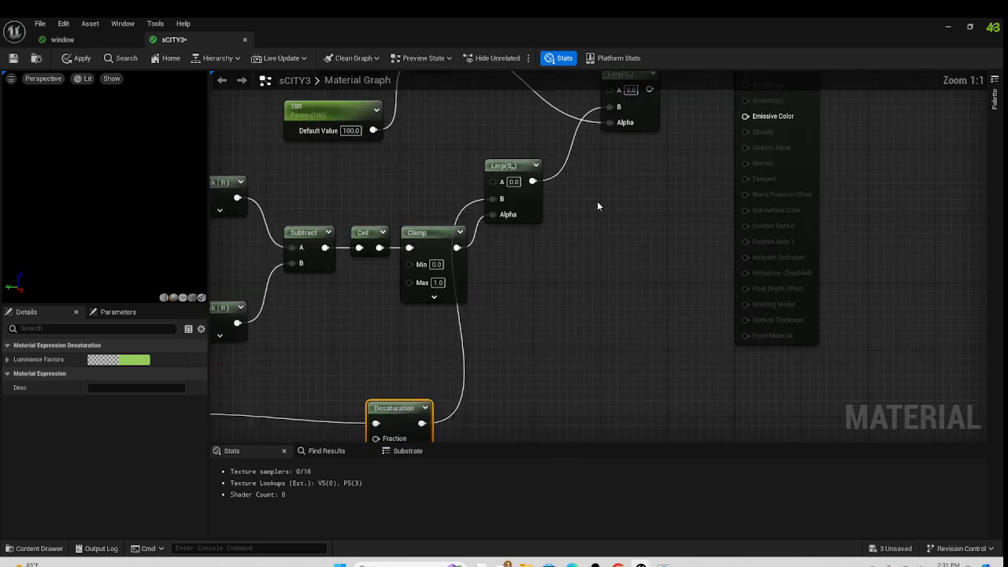
{"action": "scroll", "coordinate": [583, 236], "scroll_direction": "down", "scroll_amount": 2}
{"action": "left_click_drag", "start_coordinate": [467, 369], "coordinate": [614, 117]}
{"action": "left_click_drag", "start_coordinate": [460, 356], "coordinate": [512, 350]}
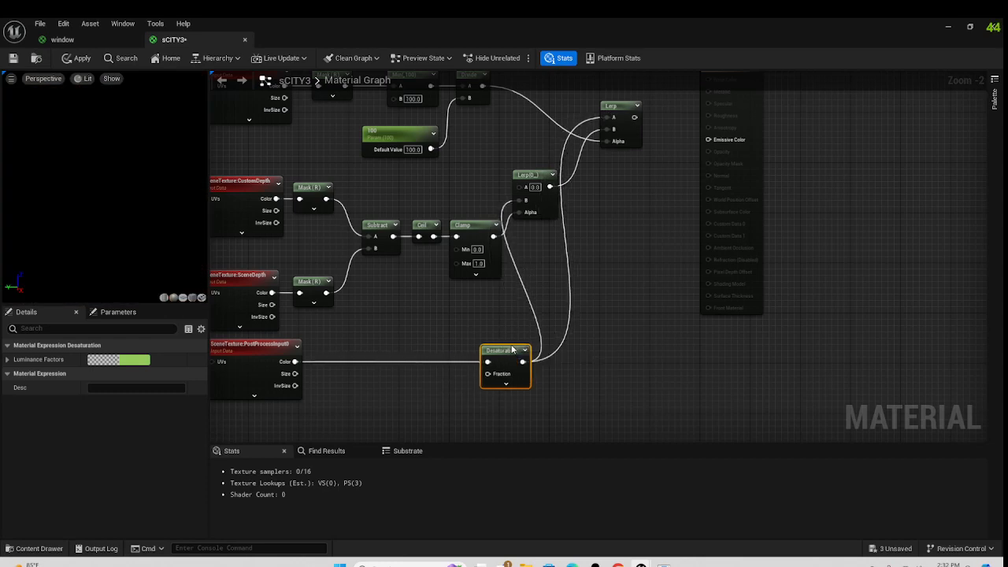
{"action": "left_click", "coordinate": [455, 335]}
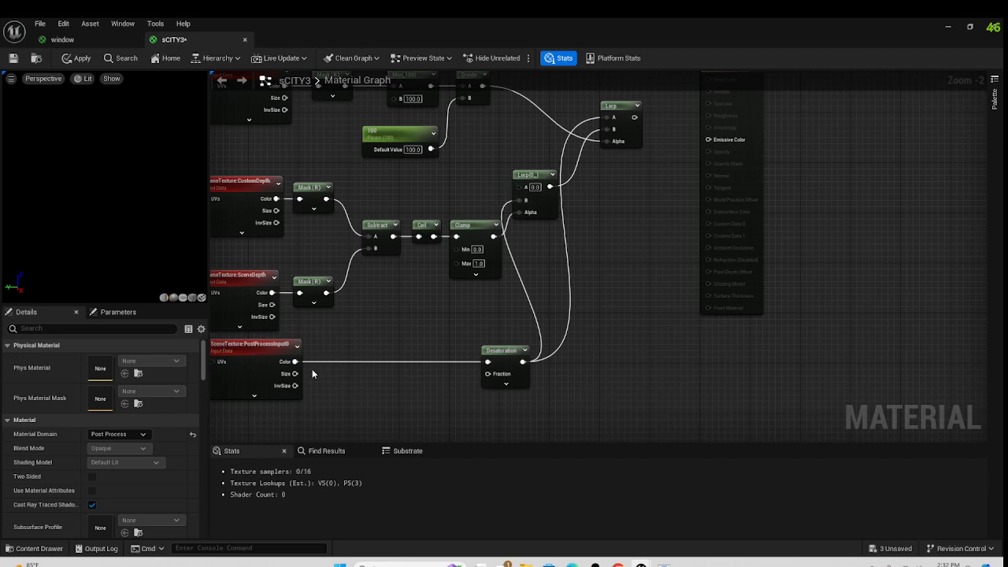
Step: Connect PostProcessInput0's Color to the lower Lerp's A and the upper Lerp's output to Emissive Color, and move the material result node up slightly
{"action": "left_click_drag", "start_coordinate": [296, 361], "coordinate": [522, 187]}
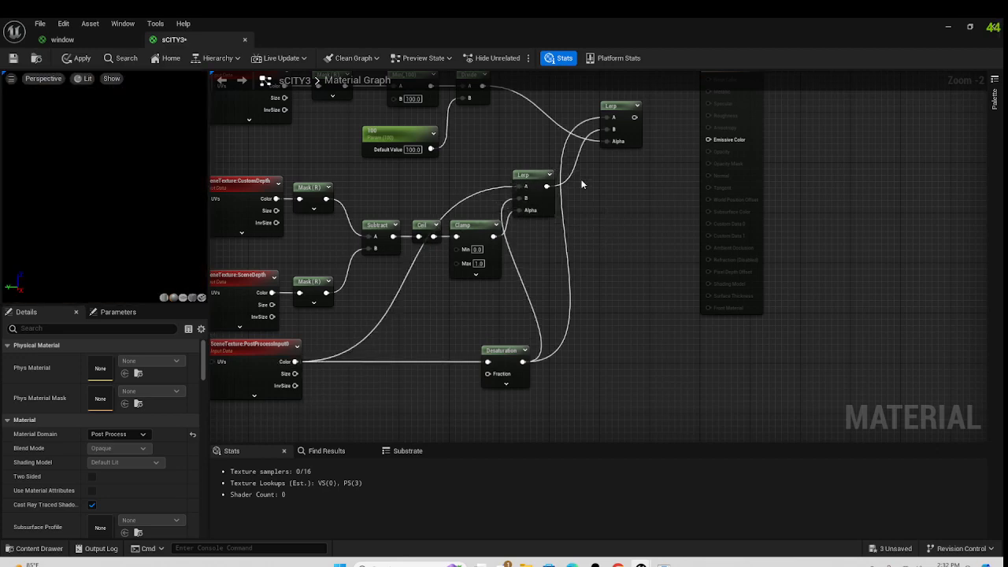
{"action": "right_click_drag", "start_coordinate": [564, 221], "coordinate": [585, 293]}
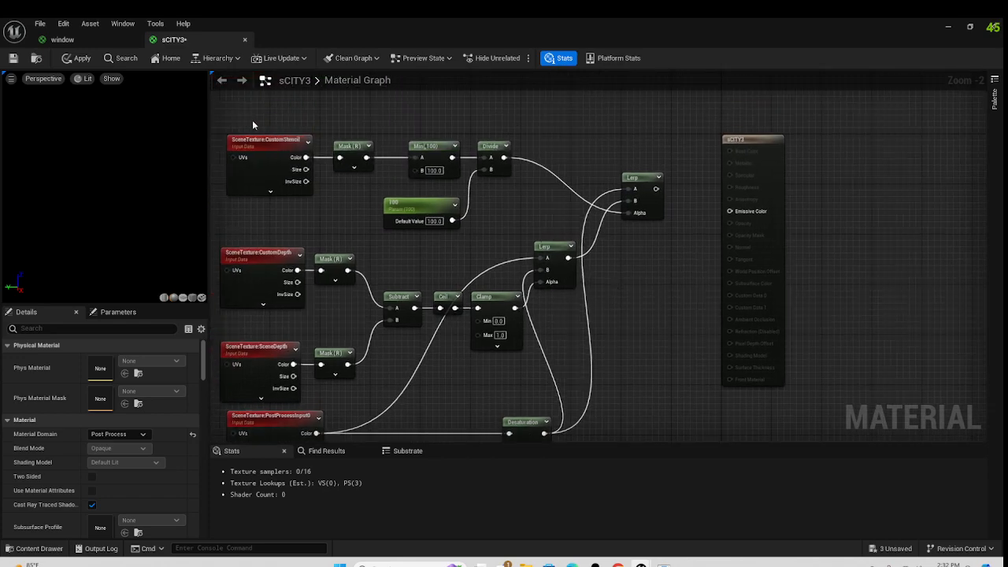
{"action": "left_click_drag", "start_coordinate": [656, 189], "coordinate": [718, 213]}
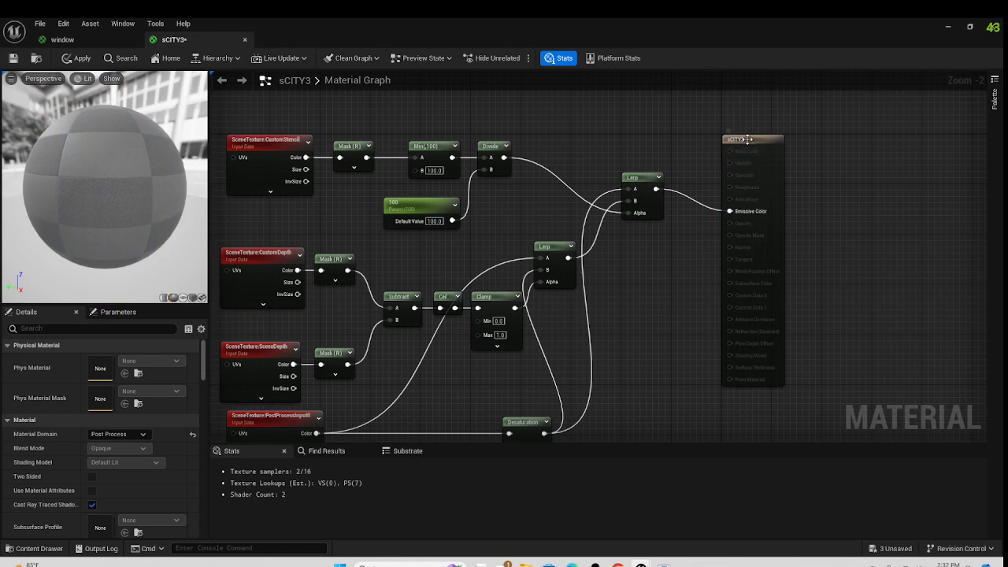
{"action": "left_click_drag", "start_coordinate": [744, 140], "coordinate": [744, 120]}
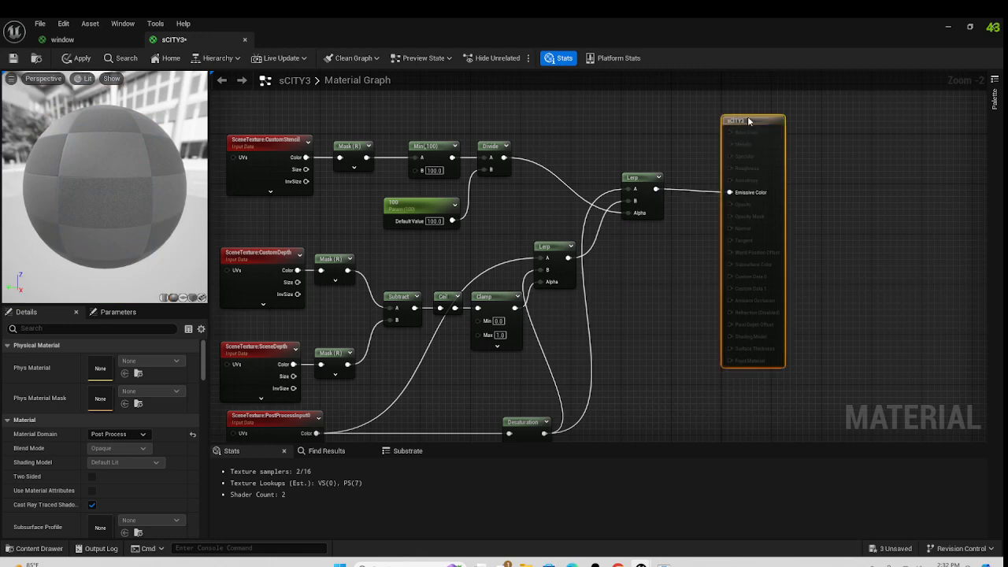
Step: Apply the material changes, return to the level editor and select the PostProcessVolume
{"action": "left_click", "coordinate": [76, 59]}
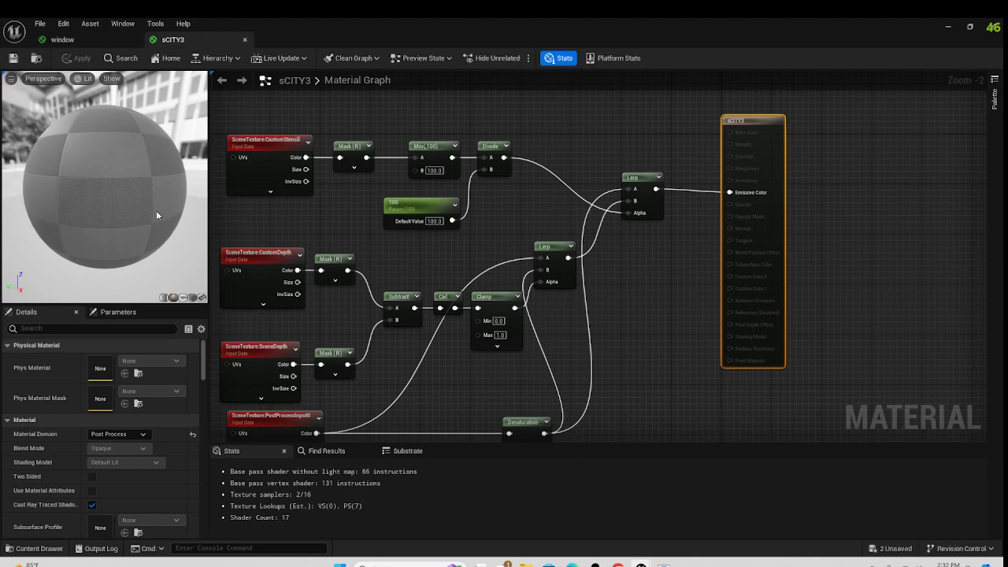
{"action": "scroll", "coordinate": [251, 119], "scroll_direction": "down", "scroll_amount": 1}
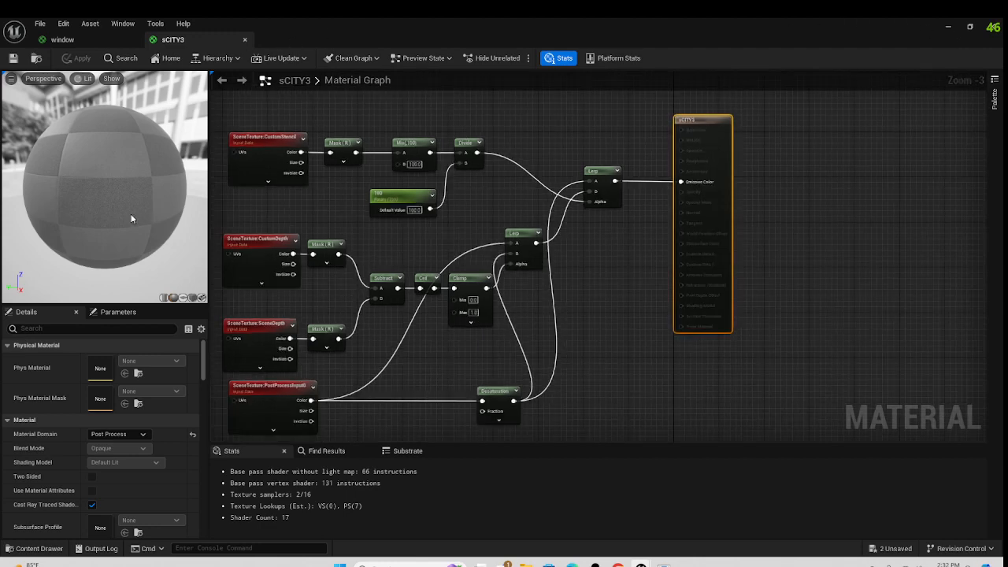
{"action": "left_click", "coordinate": [947, 26]}
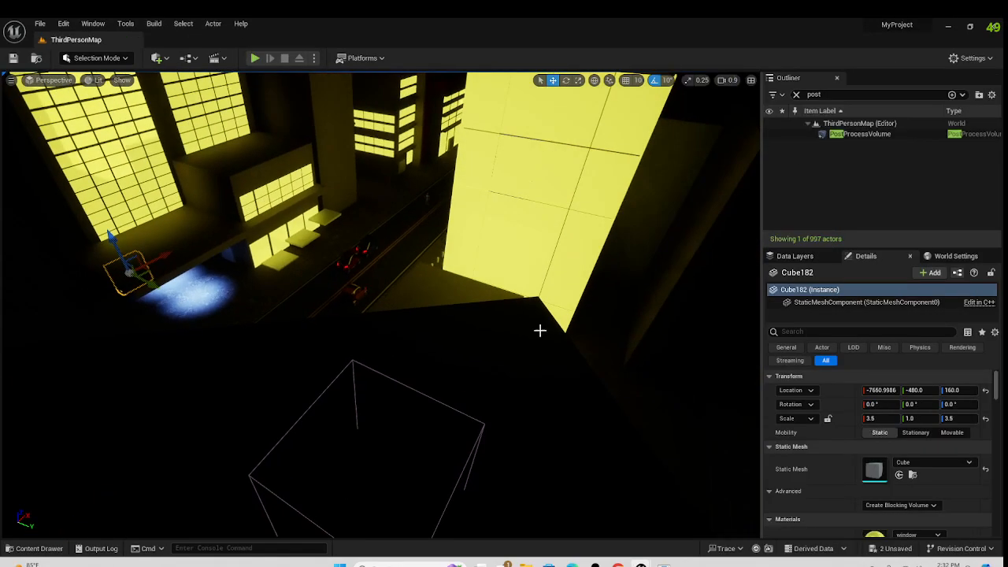
{"action": "left_click", "coordinate": [862, 134]}
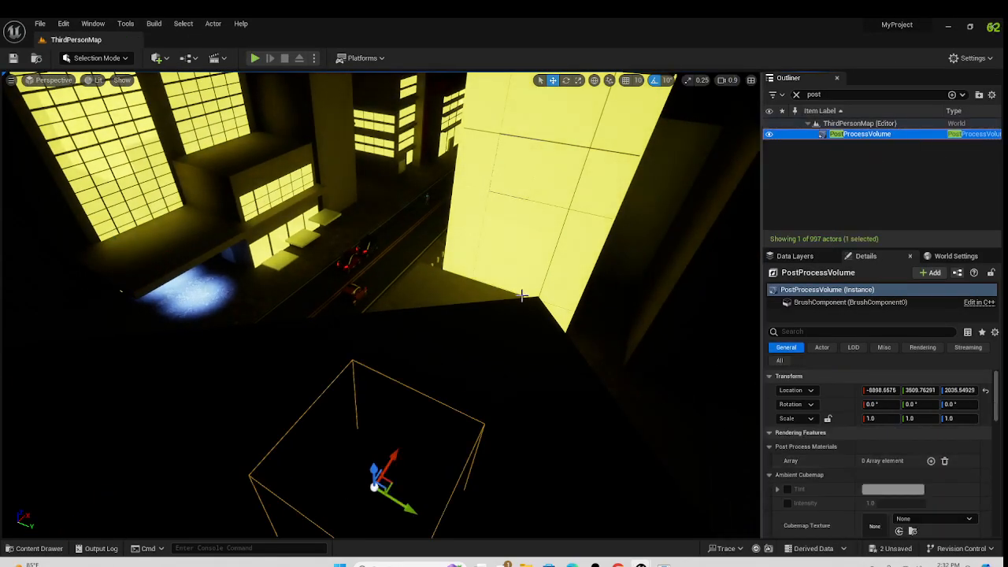
Step: Add an Asset reference element to the PostProcessVolume's Post Process Materials array
{"action": "right_click_drag", "start_coordinate": [497, 285], "coordinate": [448, 228]}
{"action": "scroll", "coordinate": [833, 378], "scroll_direction": "down", "scroll_amount": 3}
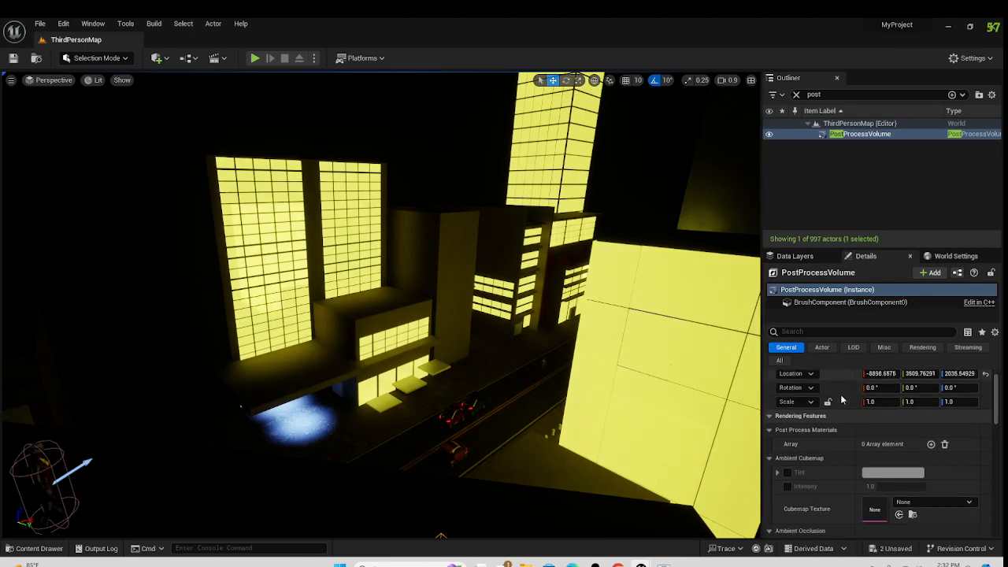
{"action": "scroll", "coordinate": [841, 403], "scroll_direction": "up", "scroll_amount": 3}
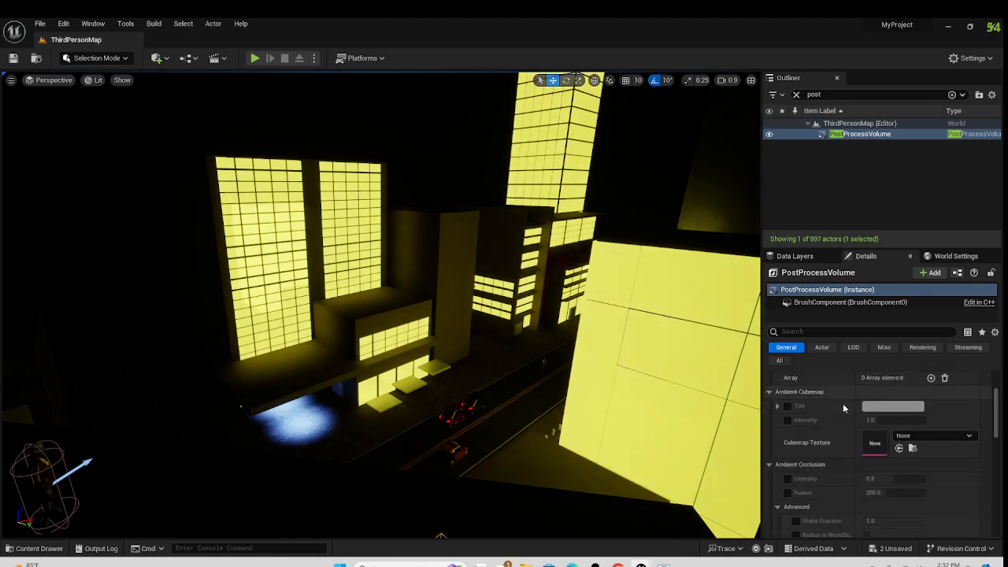
{"action": "scroll", "coordinate": [842, 398], "scroll_direction": "down", "scroll_amount": 1}
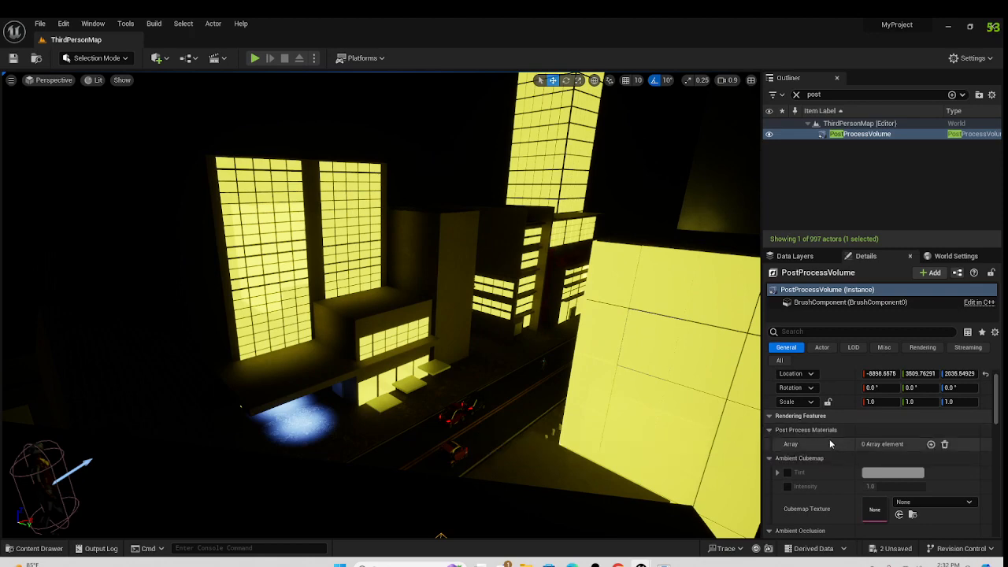
{"action": "left_click", "coordinate": [931, 445]}
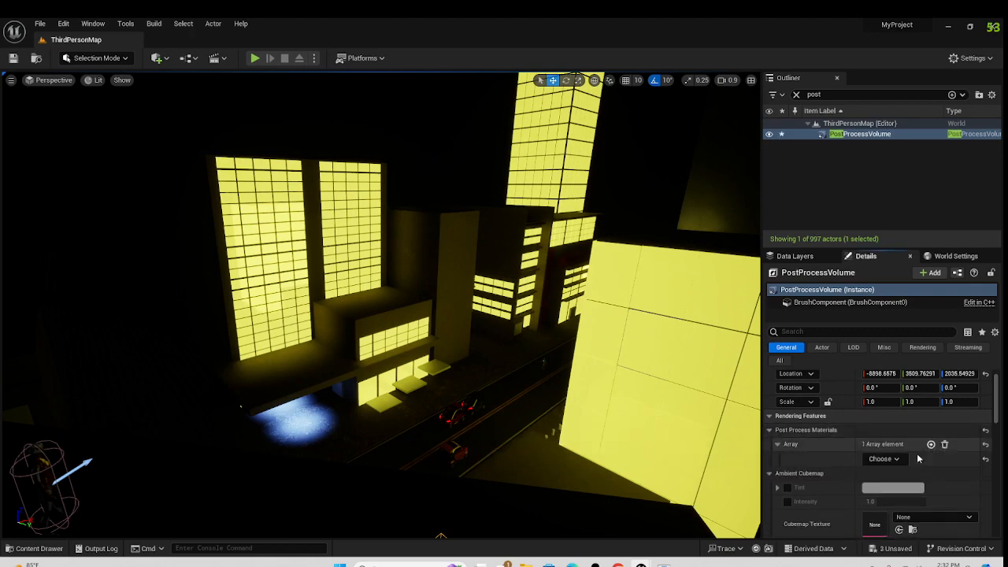
{"action": "left_click", "coordinate": [888, 461]}
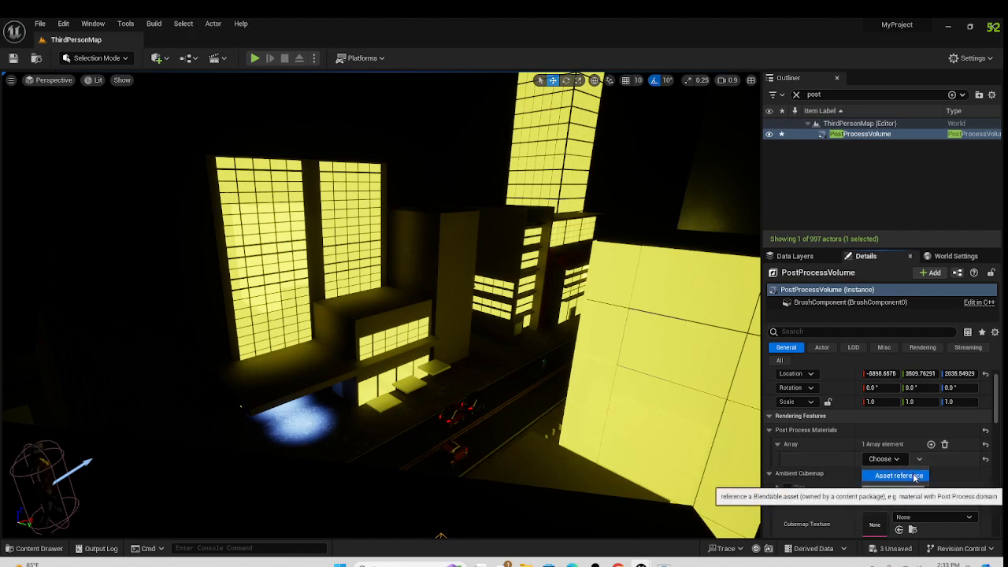
{"action": "left_click", "coordinate": [911, 474]}
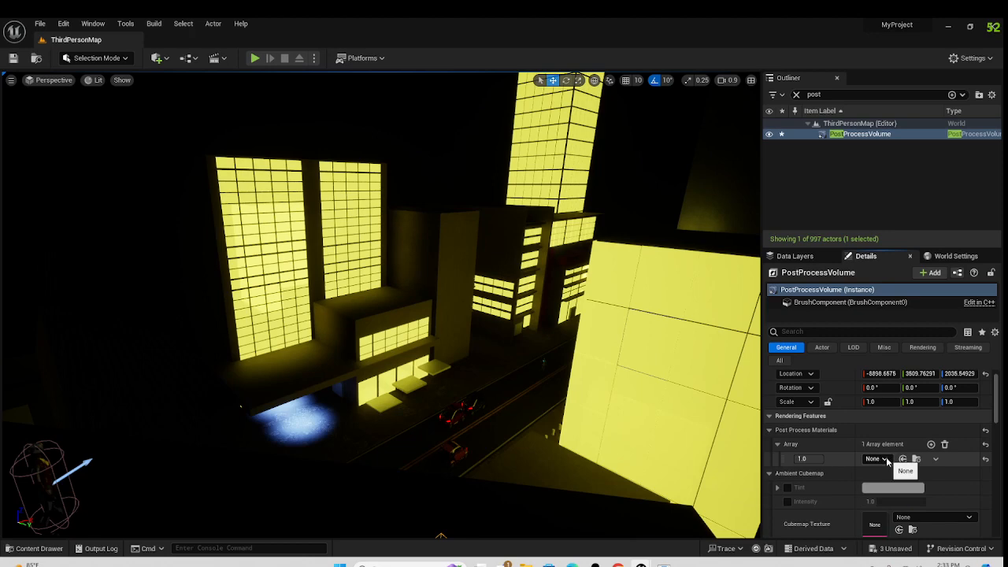
Step: Find the materials matching "scity" and assign sCITY3 to the new Post Process Materials element
{"action": "left_click", "coordinate": [884, 459]}
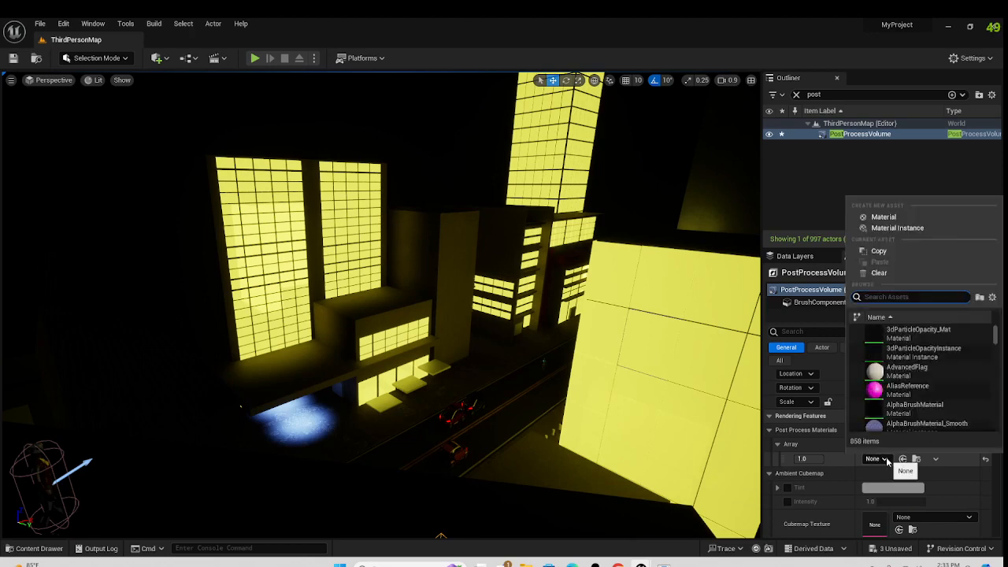
{"action": "type", "text": "scity"}
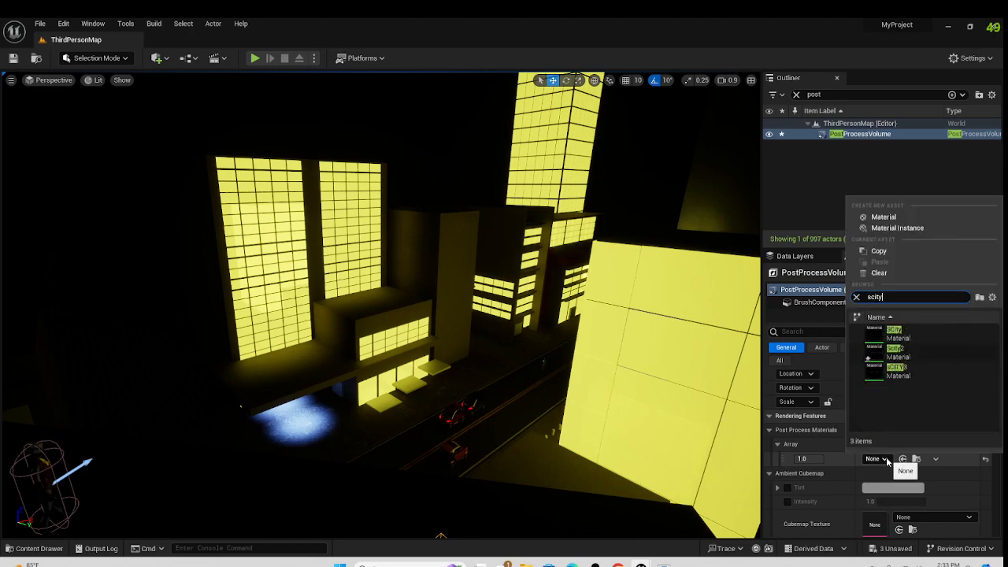
{"action": "left_click", "coordinate": [893, 368]}
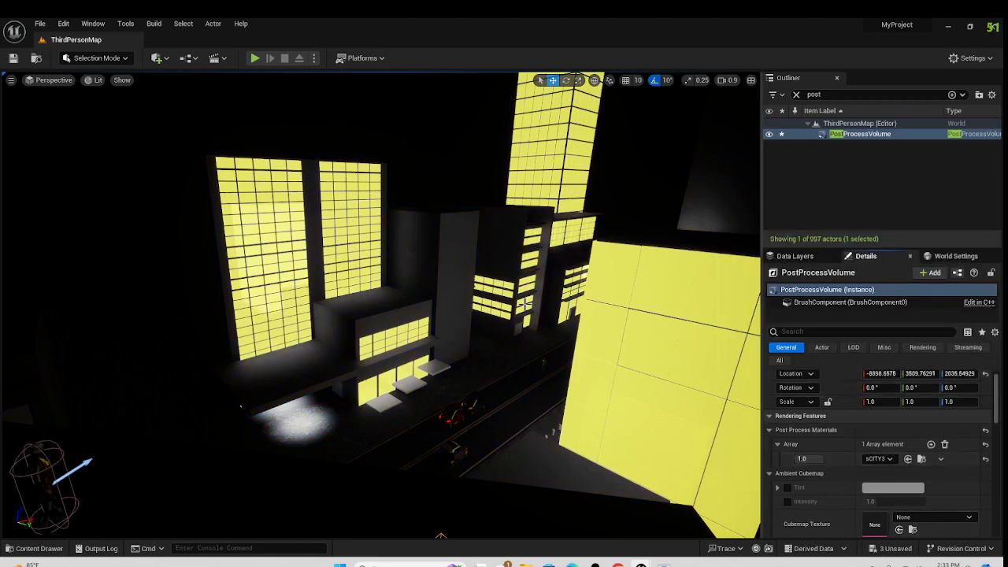
Step: Select the 3d-model car behind the red one and move it along the Y axis across the road to about 1786
{"action": "scroll", "coordinate": [501, 137], "scroll_direction": "down", "scroll_amount": 1}
{"action": "scroll", "coordinate": [466, 359], "scroll_direction": "down", "scroll_amount": 1}
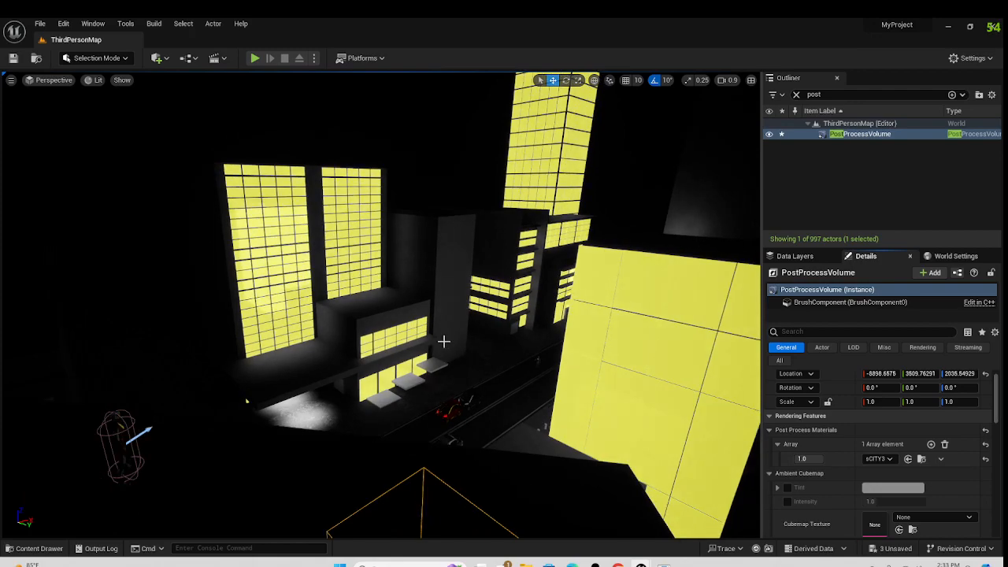
{"action": "right_click_drag", "start_coordinate": [444, 340], "coordinate": [460, 382]}
{"action": "scroll", "coordinate": [443, 322], "scroll_direction": "up", "scroll_amount": 3}
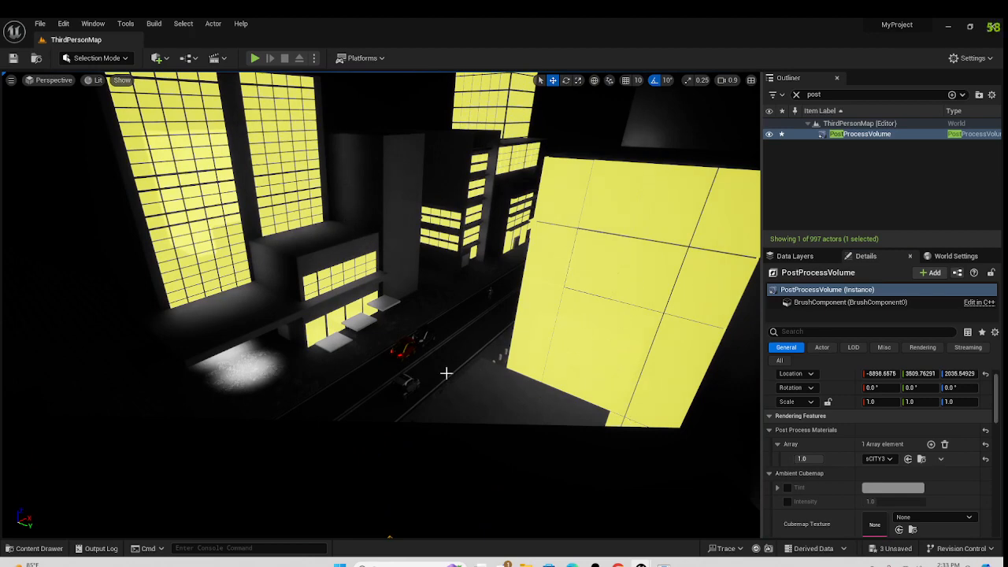
{"action": "mouse_move", "coordinate": [437, 361]}
{"action": "right_mouse_down"}
{"action": "mouse_move", "coordinate": [391, 367]}
{"action": "mouse_move", "coordinate": [445, 376]}
{"action": "right_mouse_up"}
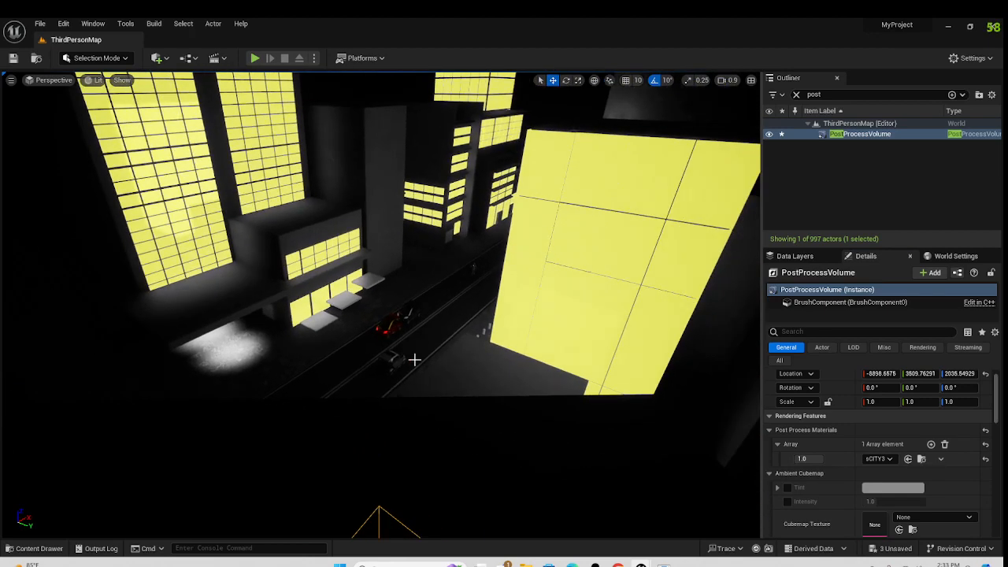
{"action": "left_click", "coordinate": [412, 313]}
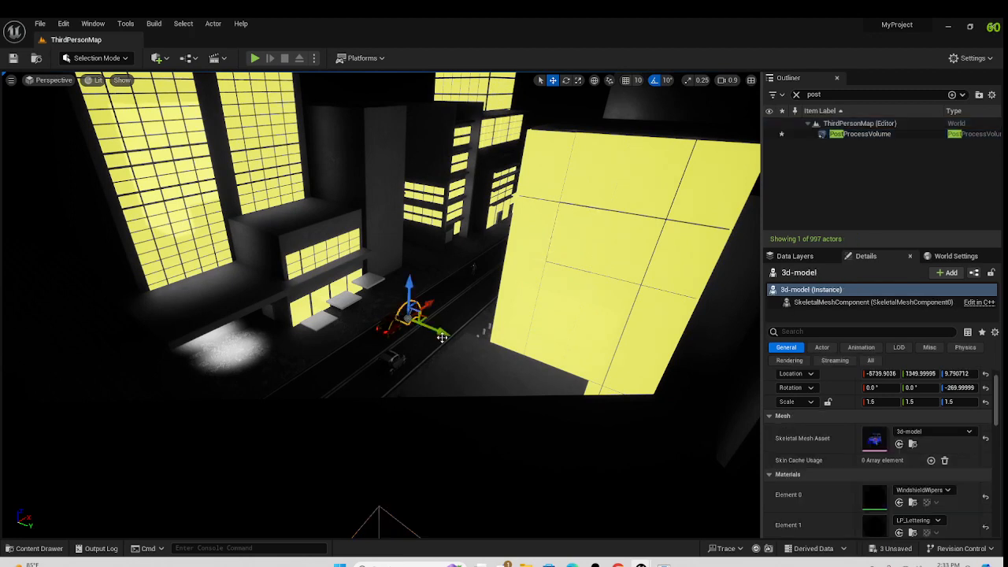
{"action": "left_click_drag", "start_coordinate": [442, 336], "coordinate": [476, 330]}
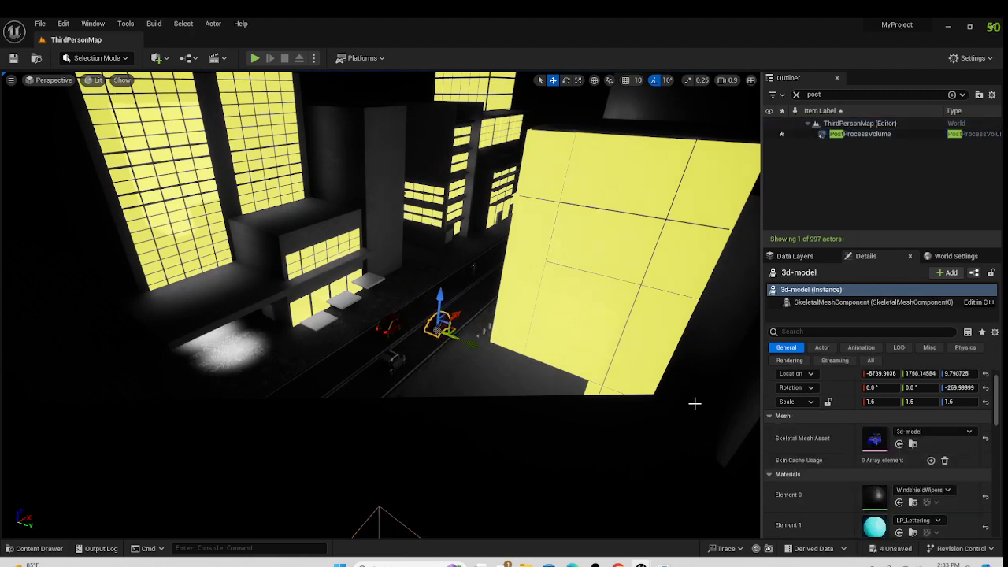
{"action": "scroll", "coordinate": [923, 446], "scroll_direction": "down", "scroll_amount": 2}
{"action": "scroll", "coordinate": [924, 446], "scroll_direction": "down", "scroll_amount": 10}
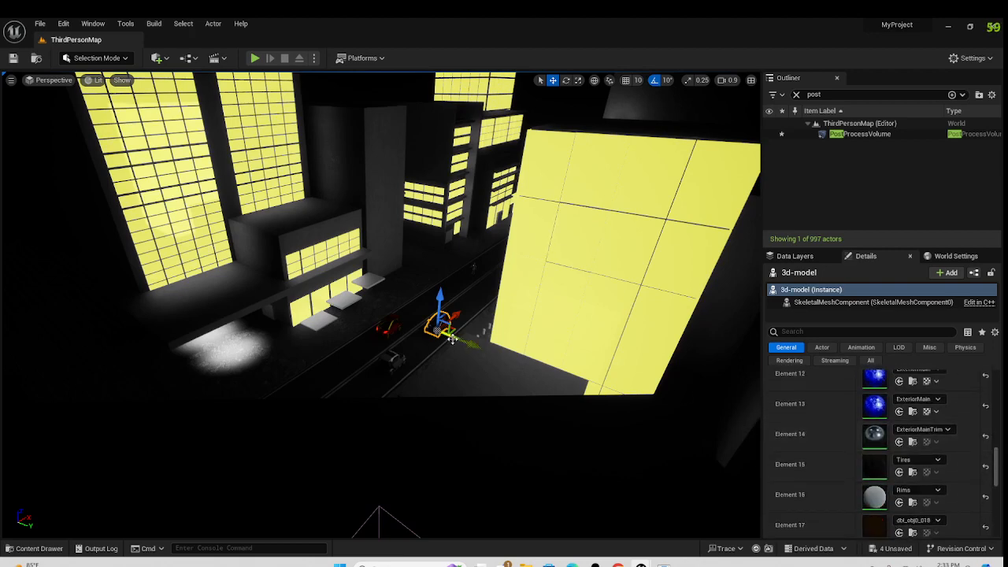
{"action": "scroll", "coordinate": [452, 337], "scroll_direction": "up", "scroll_amount": 1}
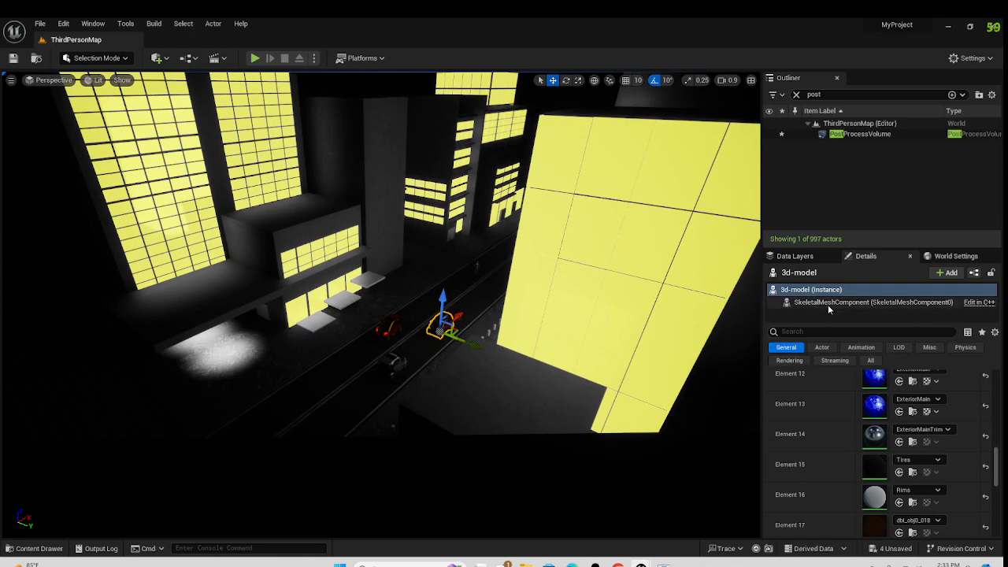
Step: Open the Project Settings and filter them for "postproc"
{"action": "left_click", "coordinate": [66, 23]}
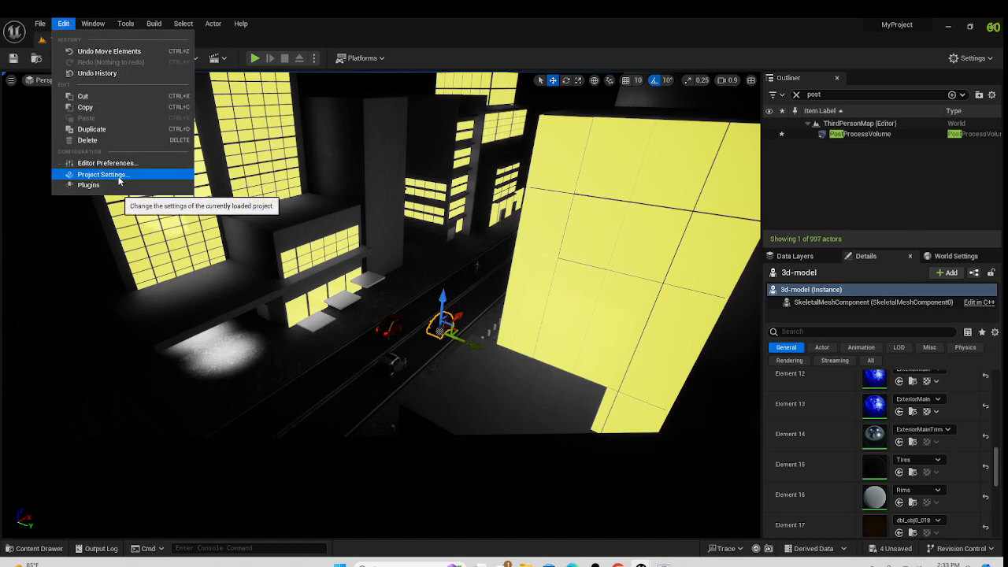
{"action": "left_click", "coordinate": [110, 174]}
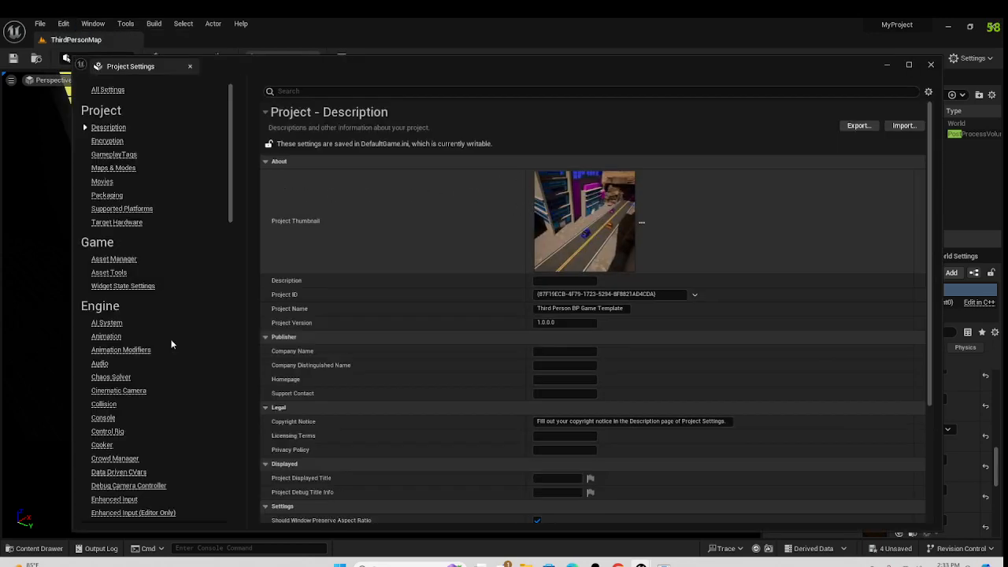
{"action": "left_click", "coordinate": [352, 91]}
{"action": "type", "text": "post"}
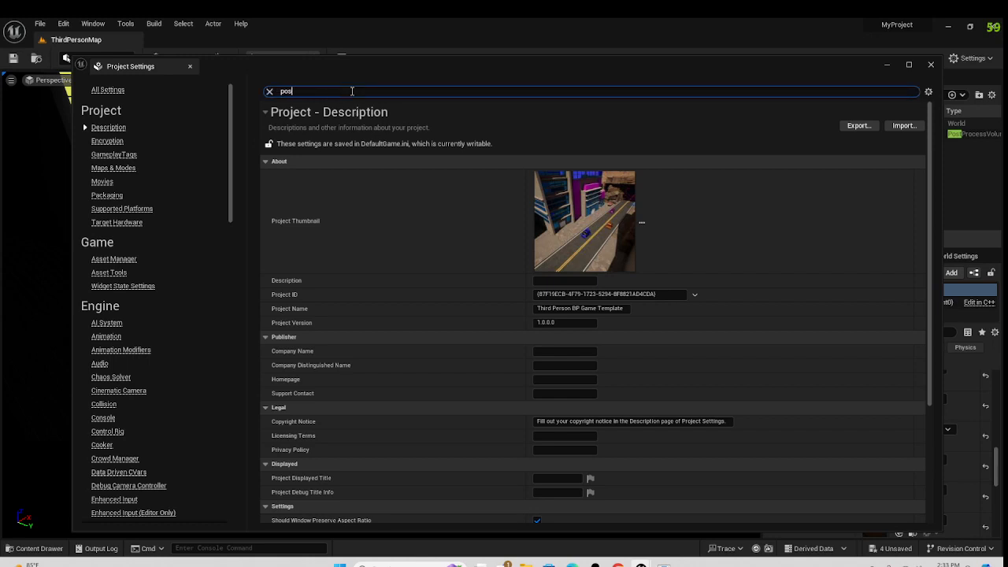
{"action": "type", "text": "pr"}
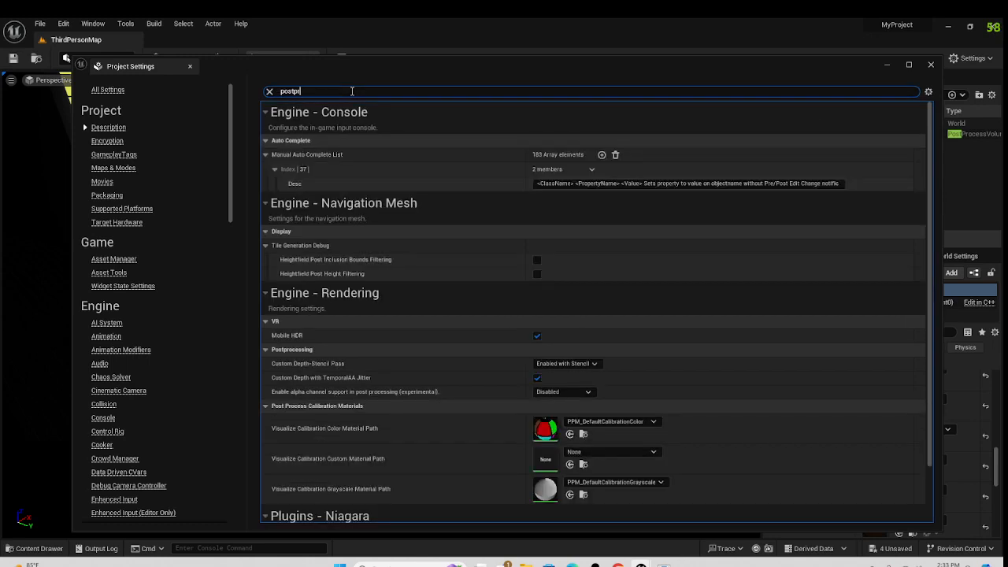
{"action": "type", "text": "oc"}
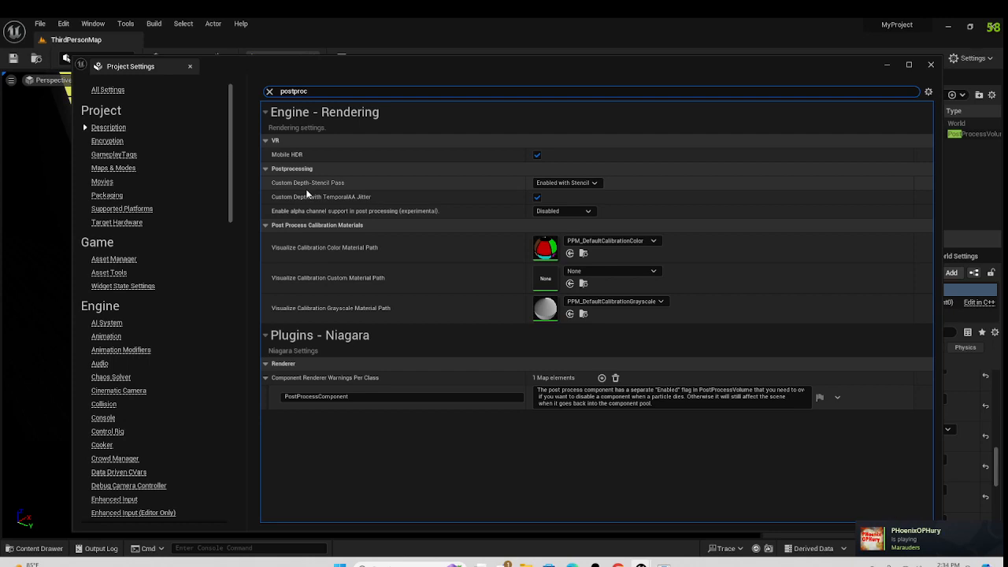
Step: Set the Custom Depth-Stencil Pass to Enabled and return to the level to view the buildings
{"action": "left_click", "coordinate": [544, 183]}
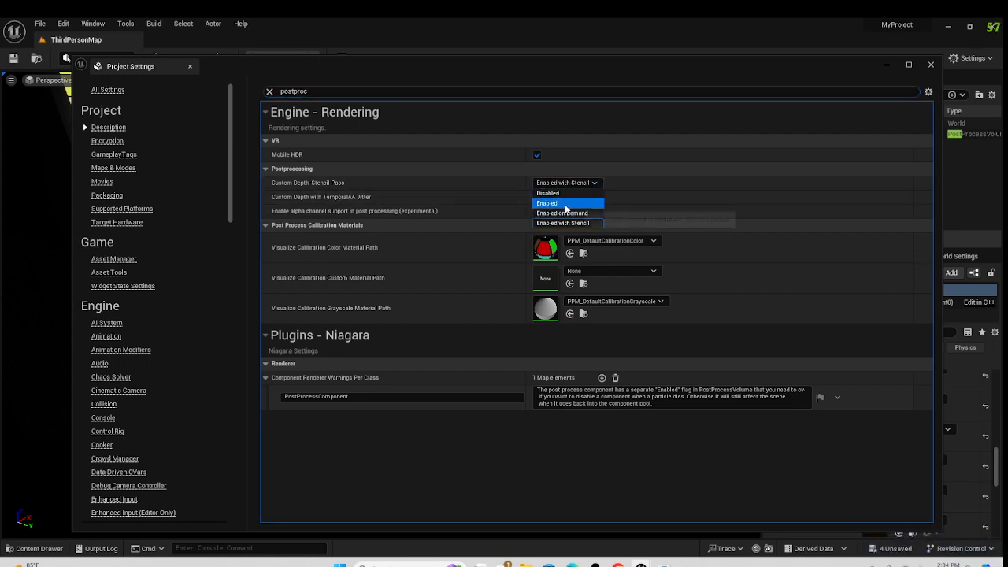
{"action": "left_click", "coordinate": [566, 203]}
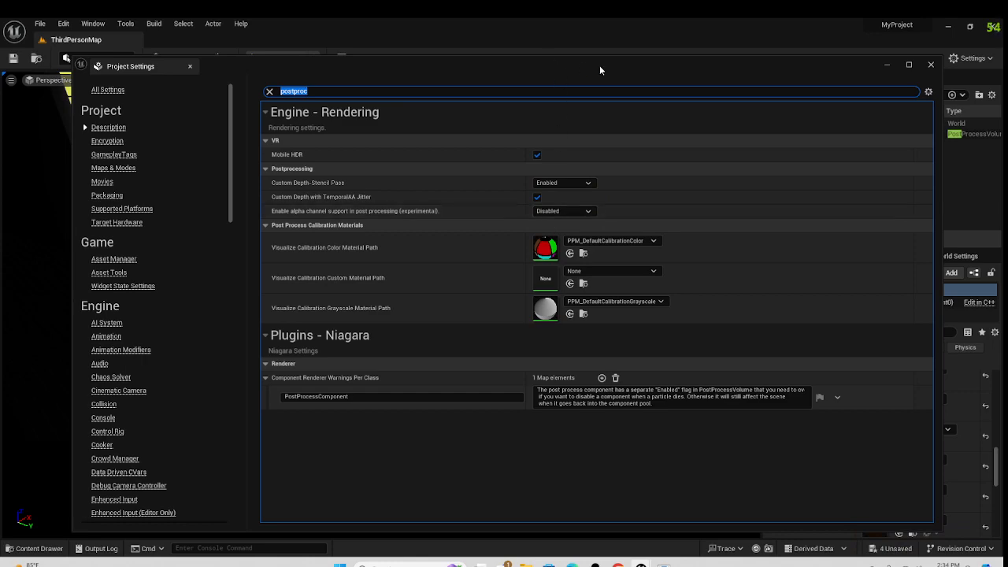
{"action": "left_click", "coordinate": [887, 66]}
{"action": "left_click", "coordinate": [408, 284]}
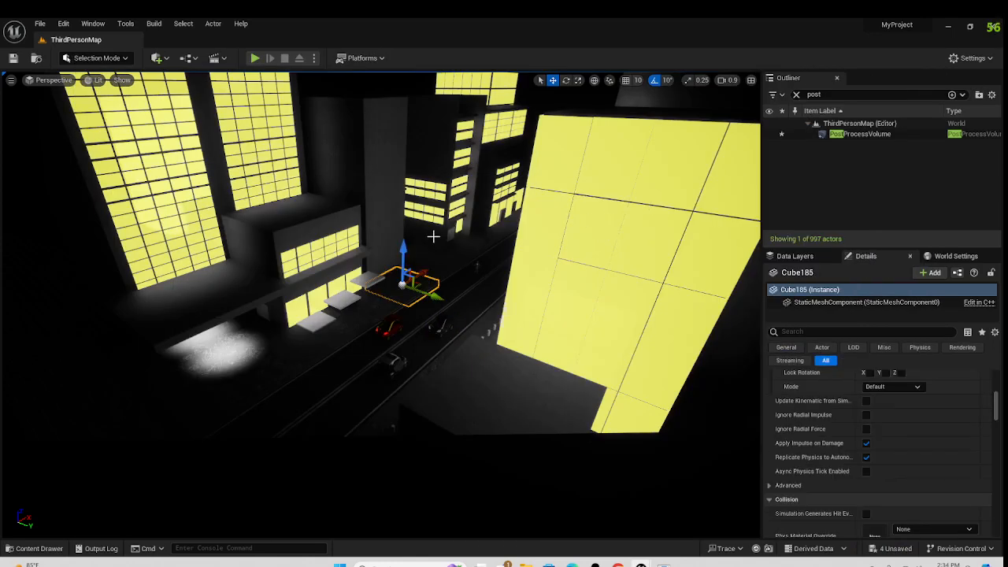
{"action": "right_click_drag", "start_coordinate": [434, 237], "coordinate": [429, 234]}
{"action": "right_click_drag", "start_coordinate": [382, 277], "coordinate": [414, 277]}
{"action": "left_click", "coordinate": [35, 548]}
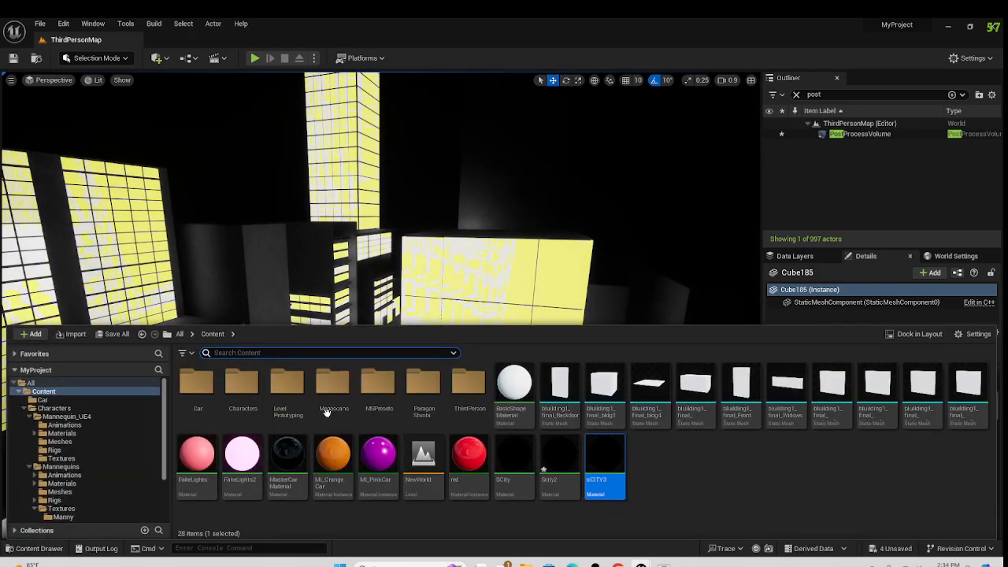
Step: Reopen the Project Settings, set the Custom Depth-Stencil Pass to Enabled with Stencil and close the settings window
{"action": "left_click", "coordinate": [63, 24]}
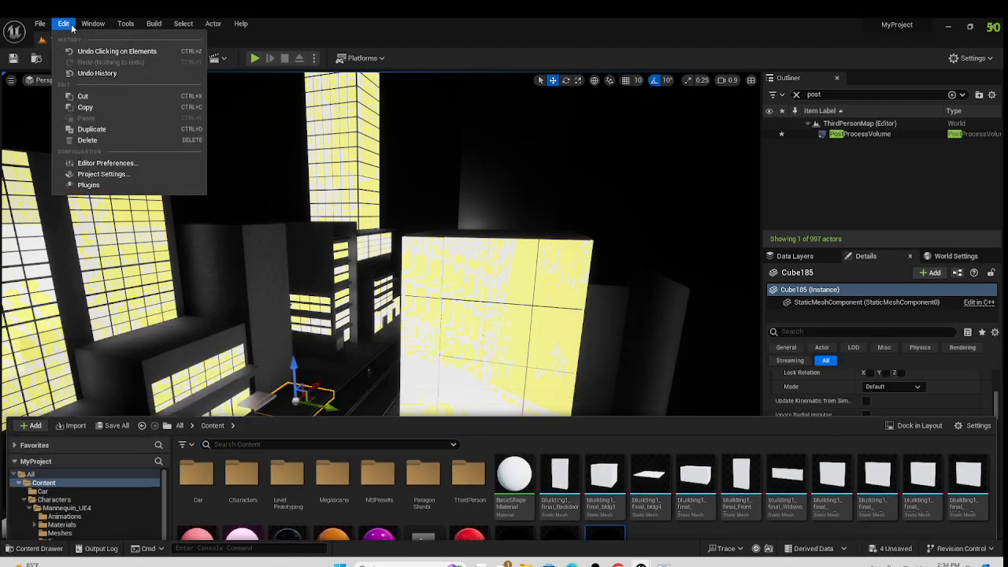
{"action": "left_click", "coordinate": [110, 175]}
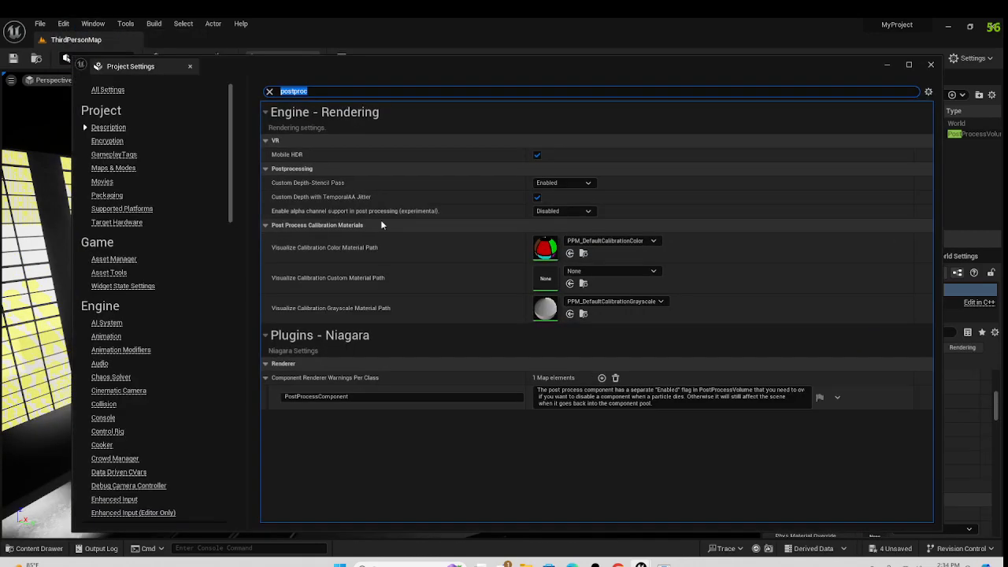
{"action": "left_click", "coordinate": [588, 185]}
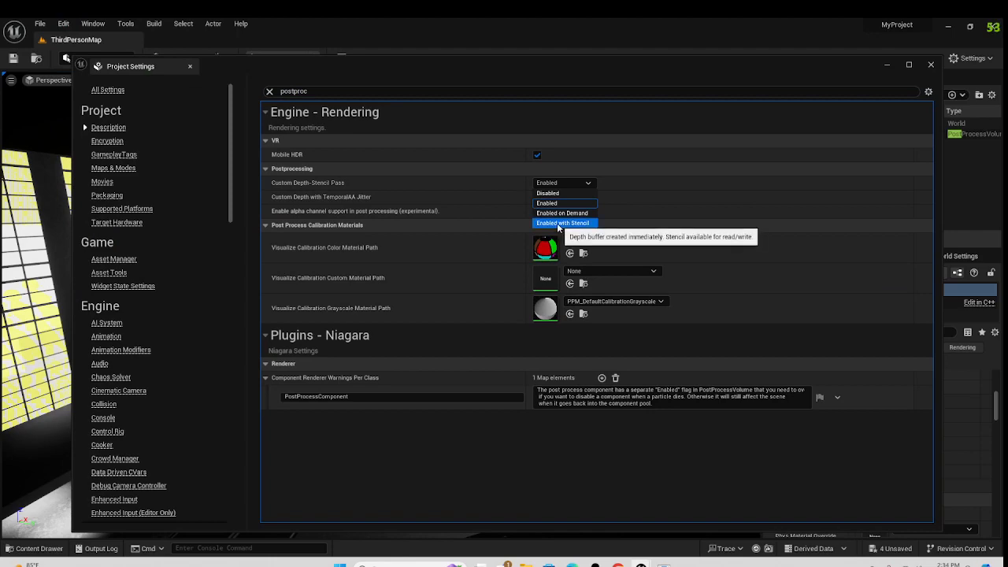
{"action": "left_click", "coordinate": [575, 224]}
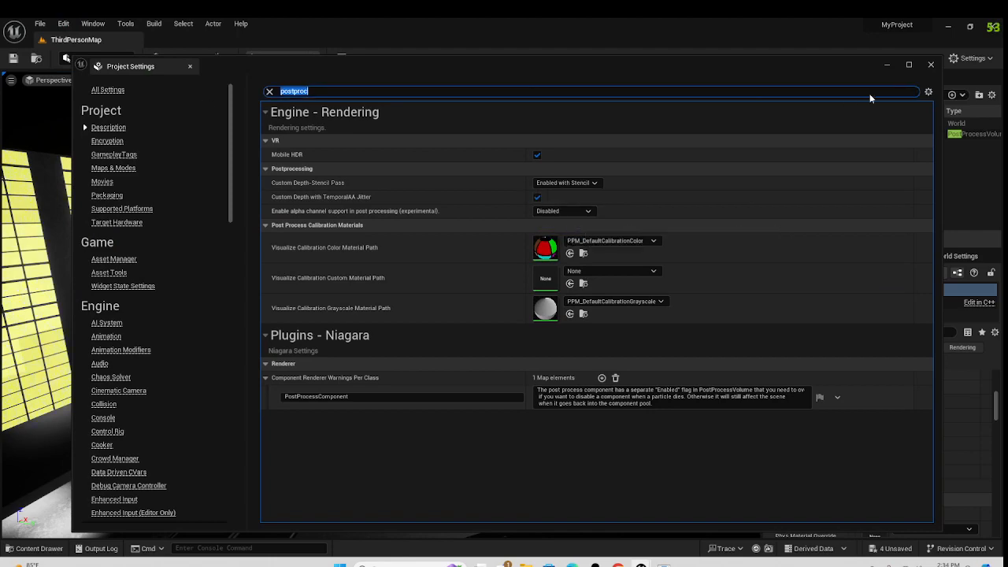
{"action": "left_click", "coordinate": [928, 67]}
{"action": "right_click_drag", "start_coordinate": [556, 226], "coordinate": [472, 236]}
{"action": "right_click", "coordinate": [556, 227]}
{"action": "left_click", "coordinate": [391, 205]}
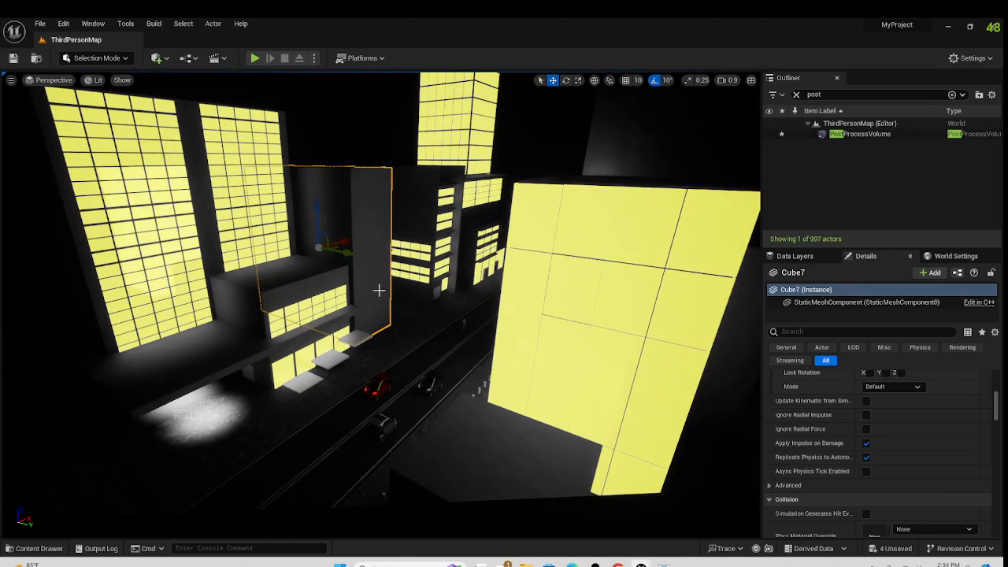
{"action": "left_click", "coordinate": [414, 321]}
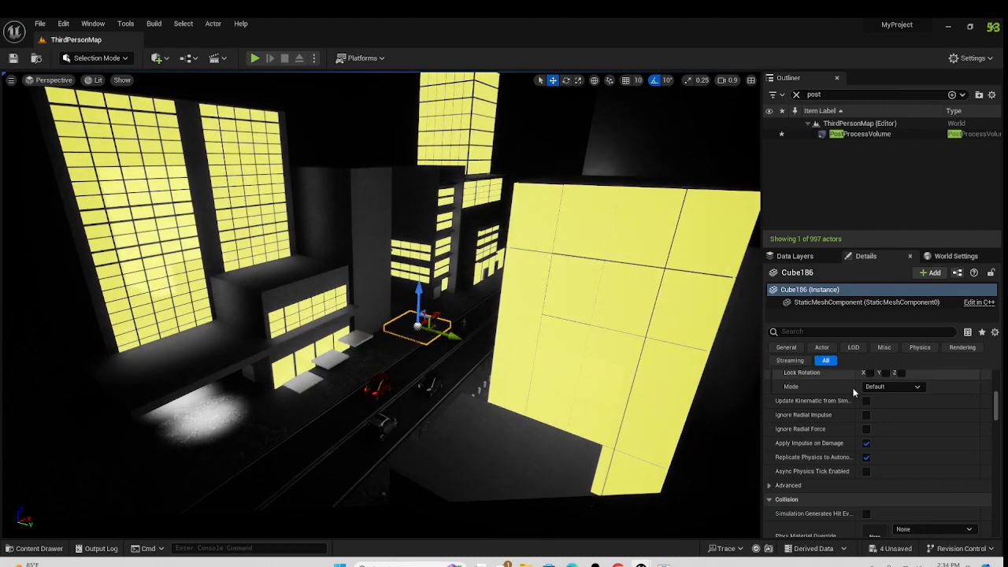
{"action": "scroll", "coordinate": [958, 466], "scroll_direction": "down", "scroll_amount": 1}
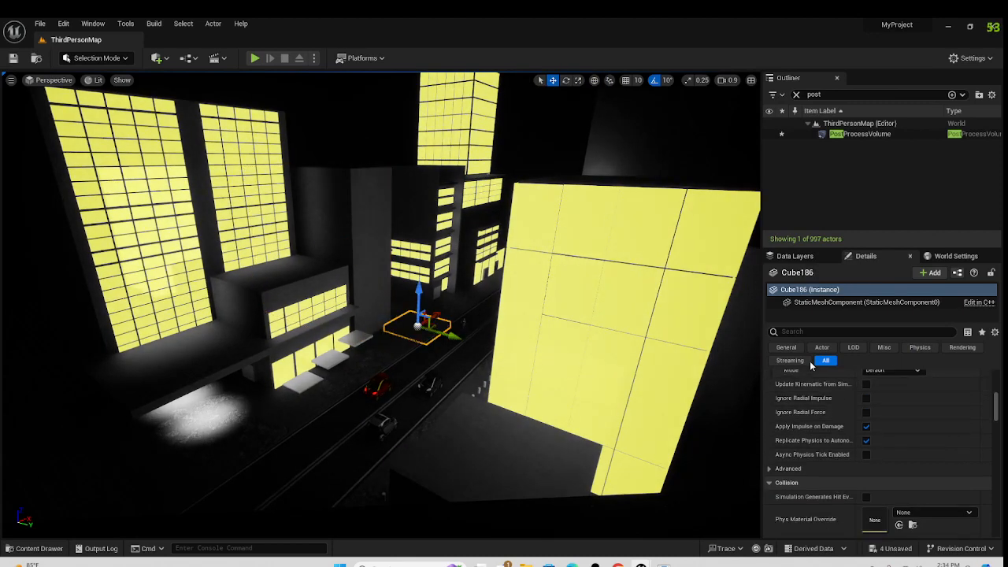
{"action": "left_click", "coordinate": [816, 302]}
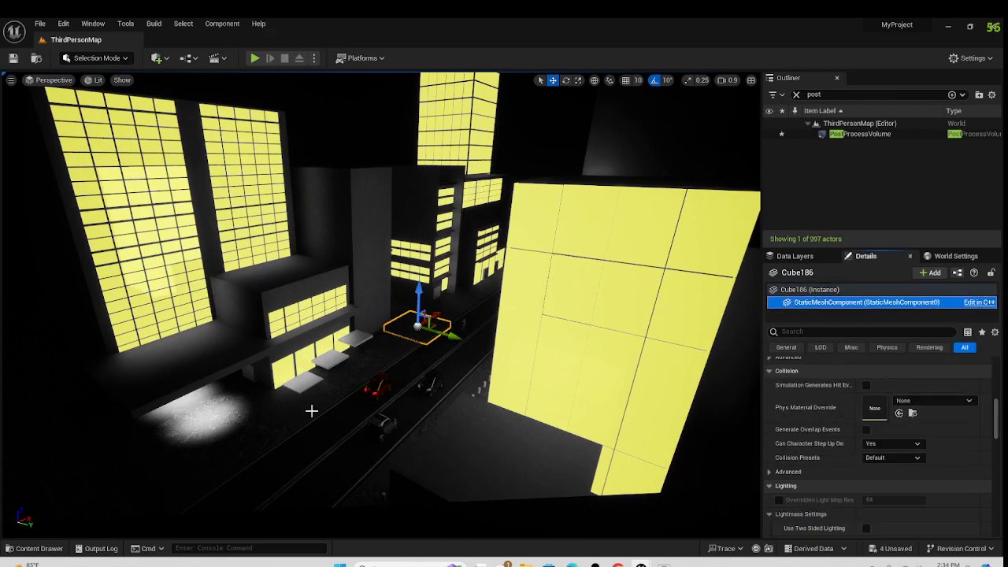
Step: Select the skeletal mesh component of the uncoloured 3d-model car, filter its details for "render" and enable Render CustomDepth Pass
{"action": "left_click", "coordinate": [420, 385]}
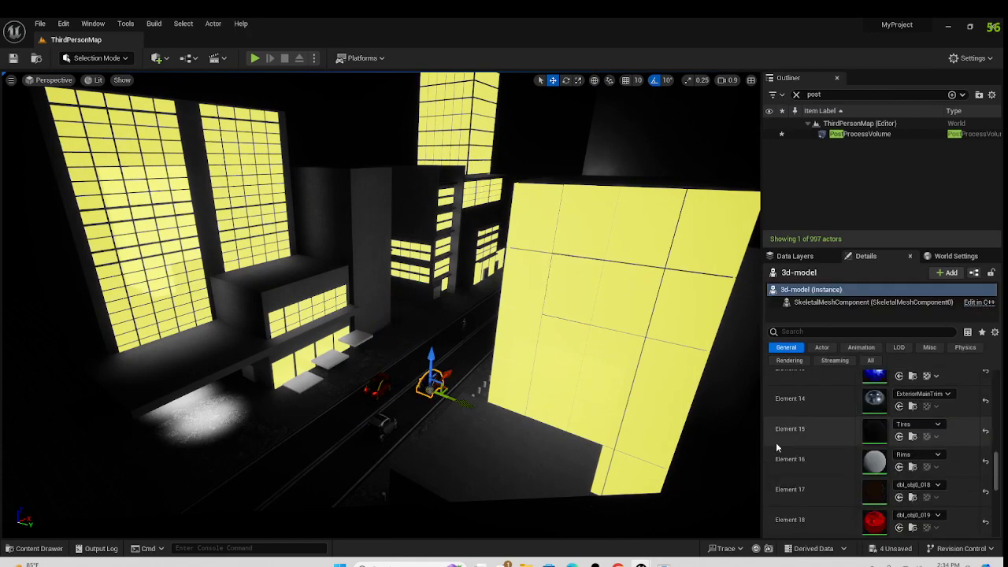
{"action": "left_click", "coordinate": [826, 306]}
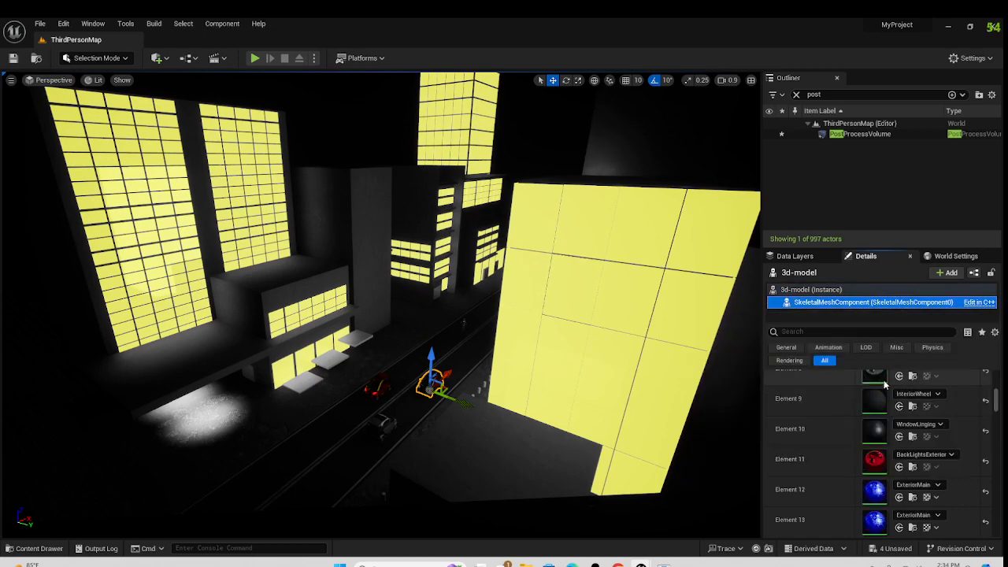
{"action": "scroll", "coordinate": [877, 462], "scroll_direction": "down", "scroll_amount": 15}
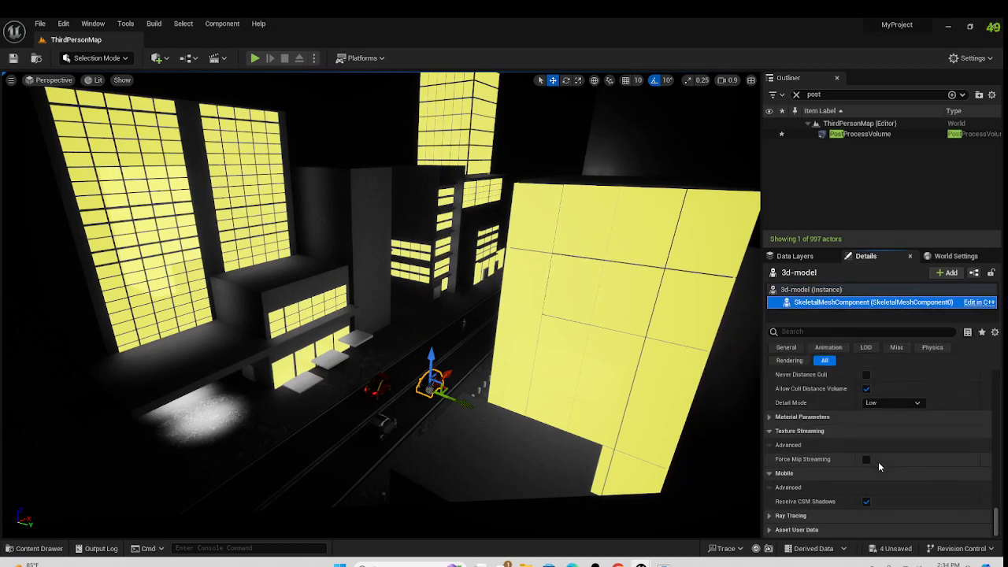
{"action": "scroll", "coordinate": [878, 462], "scroll_direction": "up", "scroll_amount": 5}
{"action": "scroll", "coordinate": [867, 452], "scroll_direction": "up", "scroll_amount": 3}
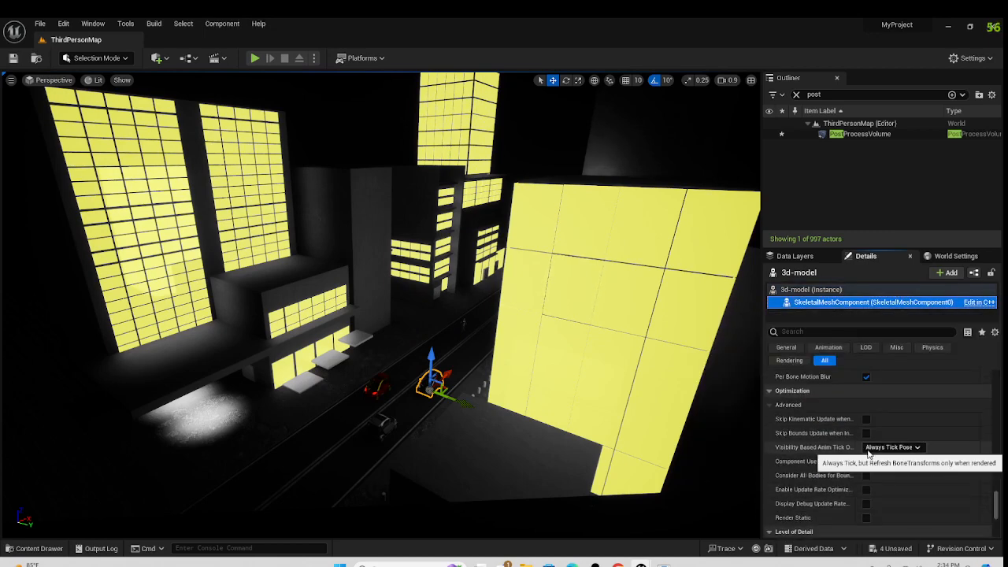
{"action": "left_click", "coordinate": [839, 331]}
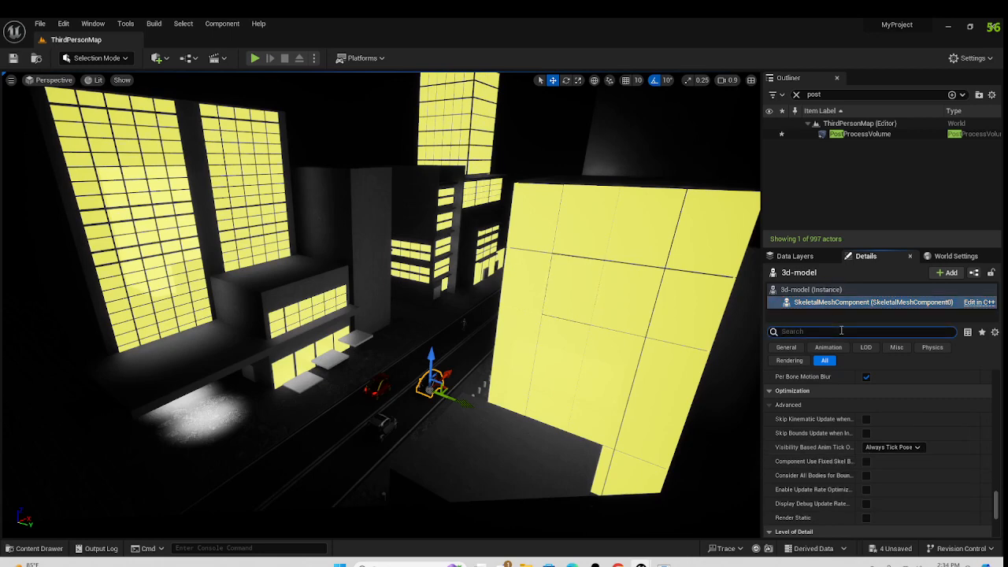
{"action": "type", "text": "render"}
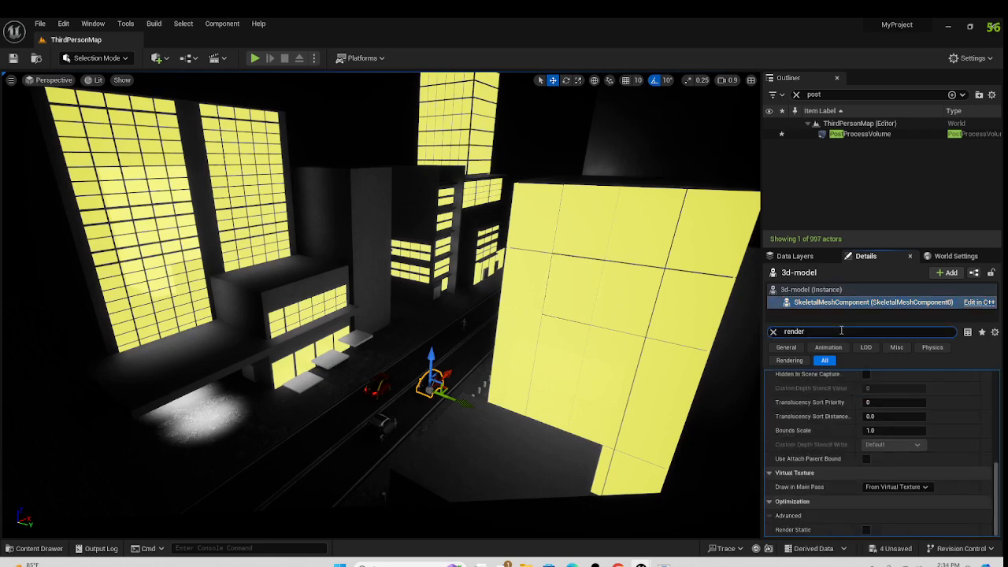
{"action": "scroll", "coordinate": [851, 400], "scroll_direction": "up", "scroll_amount": 4}
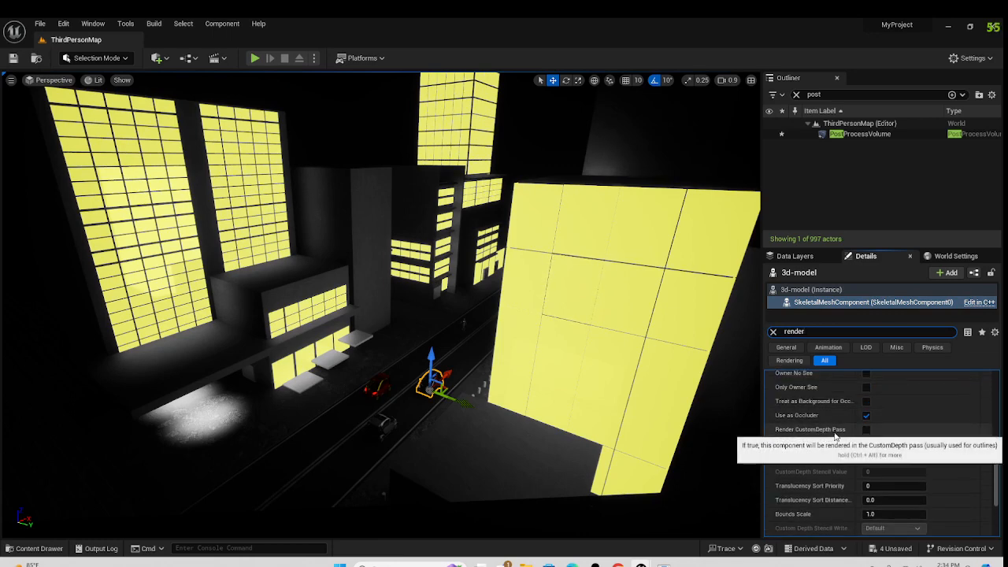
{"action": "left_click", "coordinate": [866, 429]}
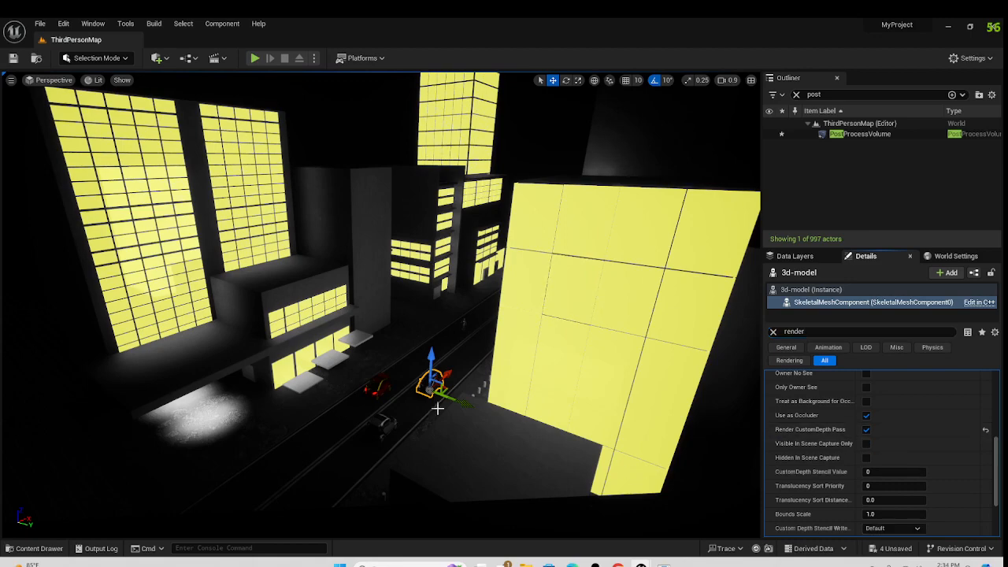
Step: Set the dark car's CustomDepth Stencil Value to 100
{"action": "mouse_move", "coordinate": [421, 340]}
{"action": "right_mouse_down"}
{"action": "mouse_move", "coordinate": [490, 374]}
{"action": "mouse_move", "coordinate": [525, 378]}
{"action": "mouse_move", "coordinate": [559, 338]}
{"action": "mouse_move", "coordinate": [709, 332]}
{"action": "mouse_move", "coordinate": [420, 337]}
{"action": "right_mouse_up"}
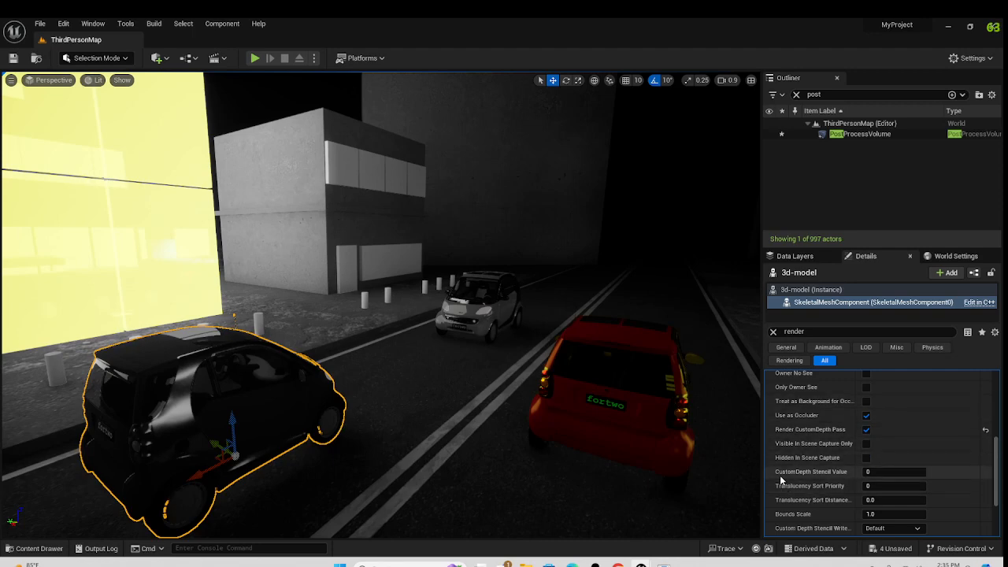
{"action": "left_click", "coordinate": [890, 472]}
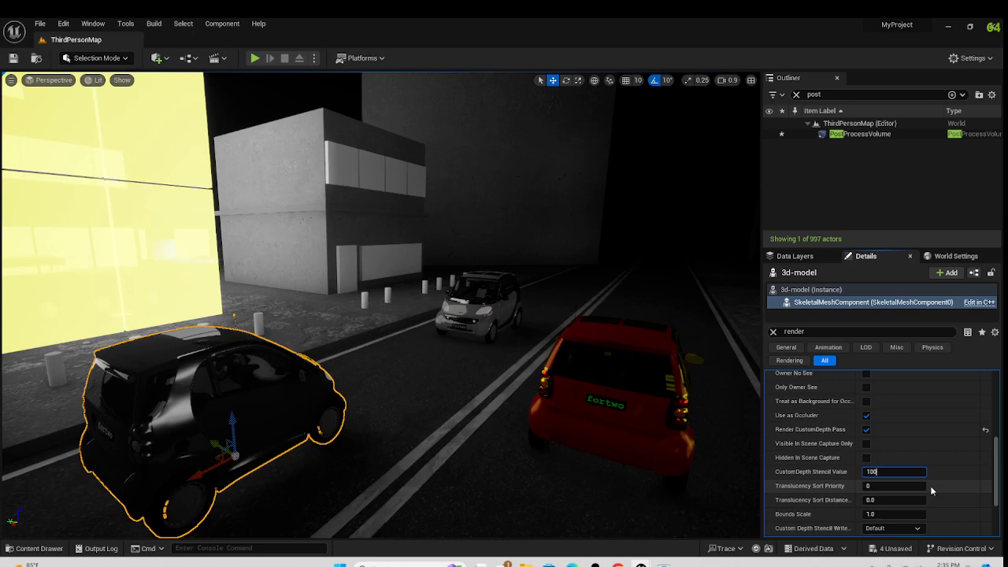
{"action": "key", "text": "Return"}
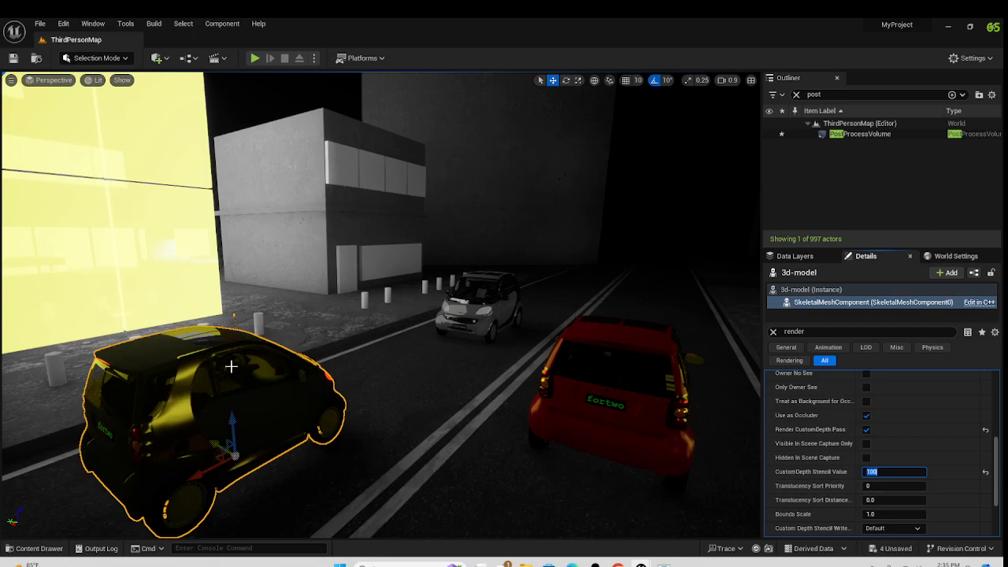
Step: Examine the colours of the newly stencilled car beside the red and the uncoloured cars on the road
{"action": "left_click", "coordinate": [371, 378]}
{"action": "right_click_drag", "start_coordinate": [371, 378], "coordinate": [638, 385]}
{"action": "key", "text": "w"}
{"action": "right_click", "coordinate": [346, 401]}
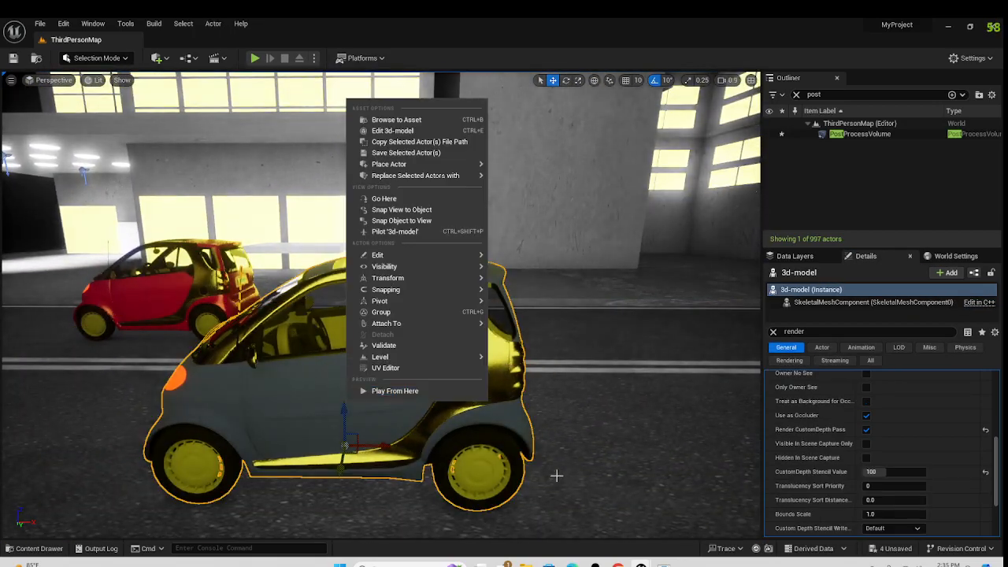
{"action": "left_click", "coordinate": [525, 420]}
{"action": "left_click", "coordinate": [400, 381]}
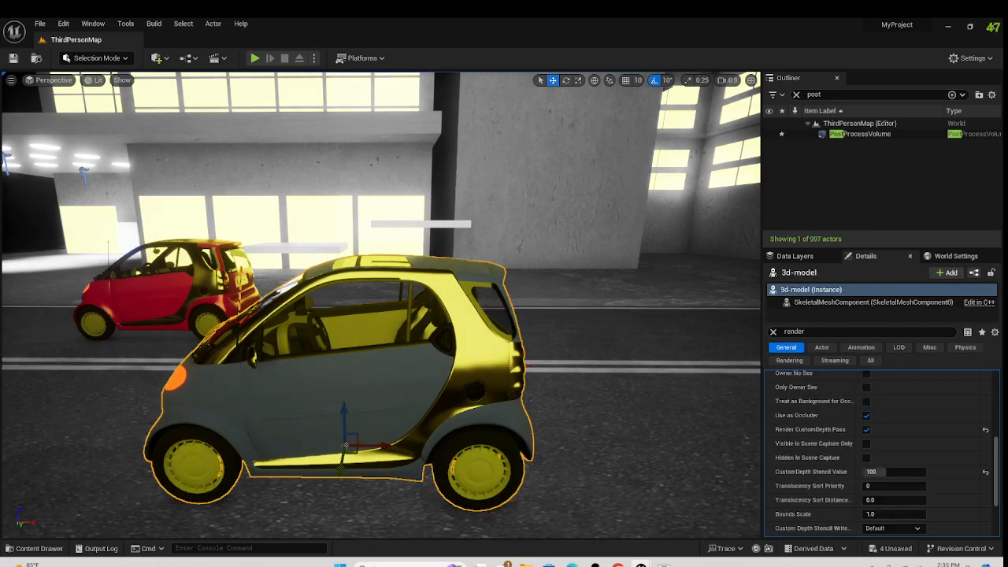
{"action": "right_click_drag", "start_coordinate": [400, 381], "coordinate": [477, 358]}
{"action": "key", "text": "s"}
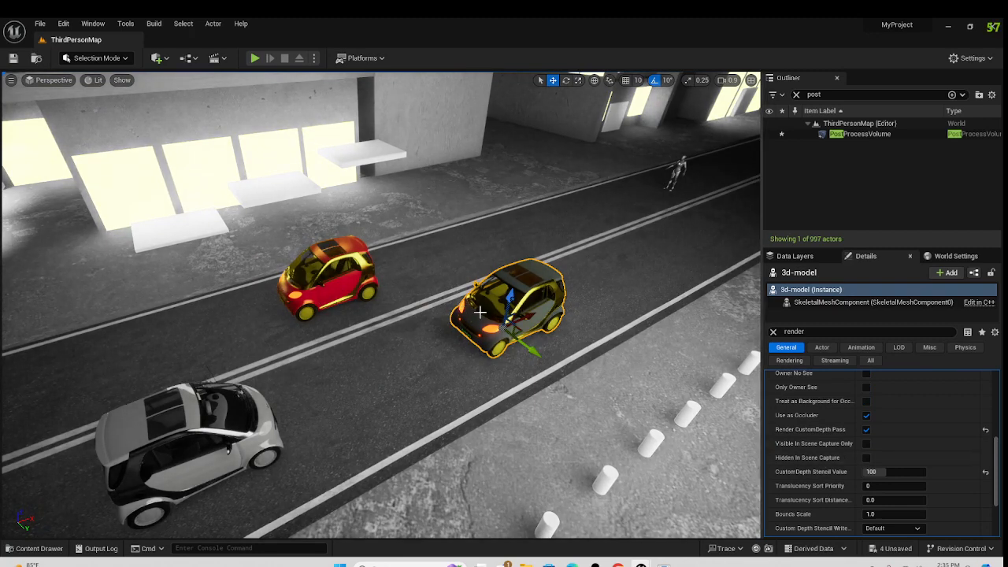
Step: Try a CustomDepth Stencil Value of 99 on the selected car and examine its colours up close
{"action": "left_click", "coordinate": [886, 471]}
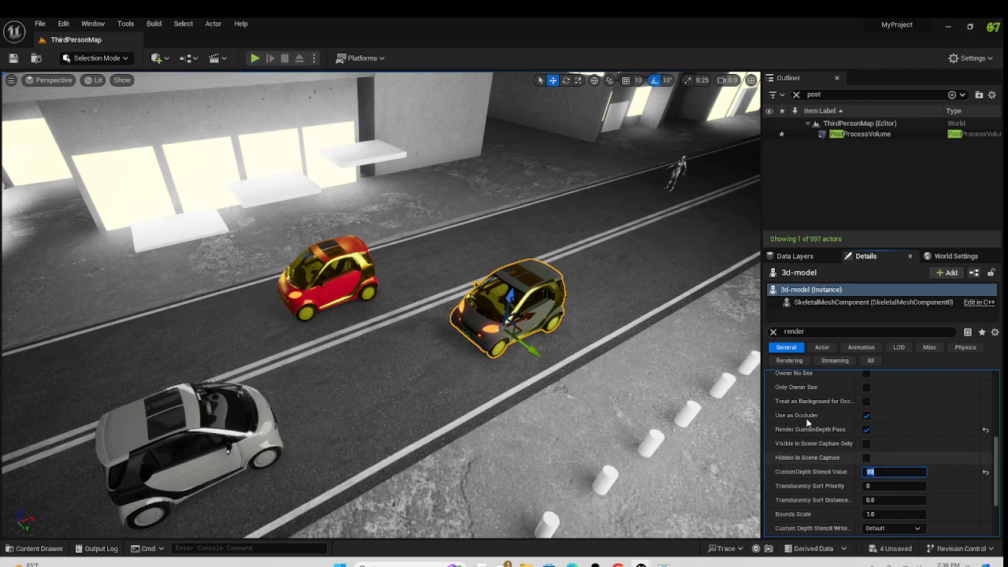
{"action": "key", "text": "w"}
{"action": "right_click_drag", "start_coordinate": [626, 309], "coordinate": [629, 288]}
{"action": "right_click", "coordinate": [602, 323]}
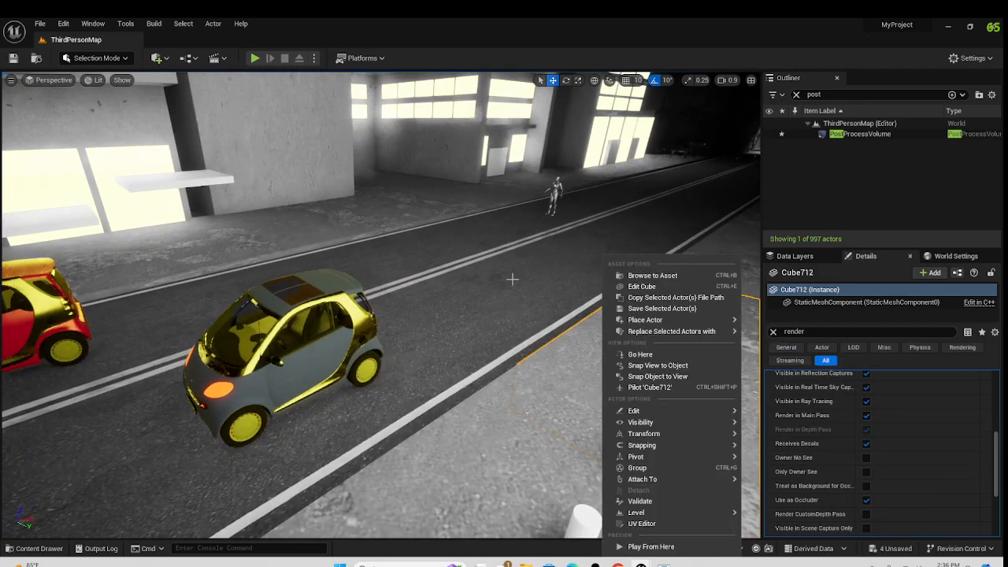
{"action": "right_click_drag", "start_coordinate": [513, 279], "coordinate": [433, 311]}
{"action": "key", "text": "w"}
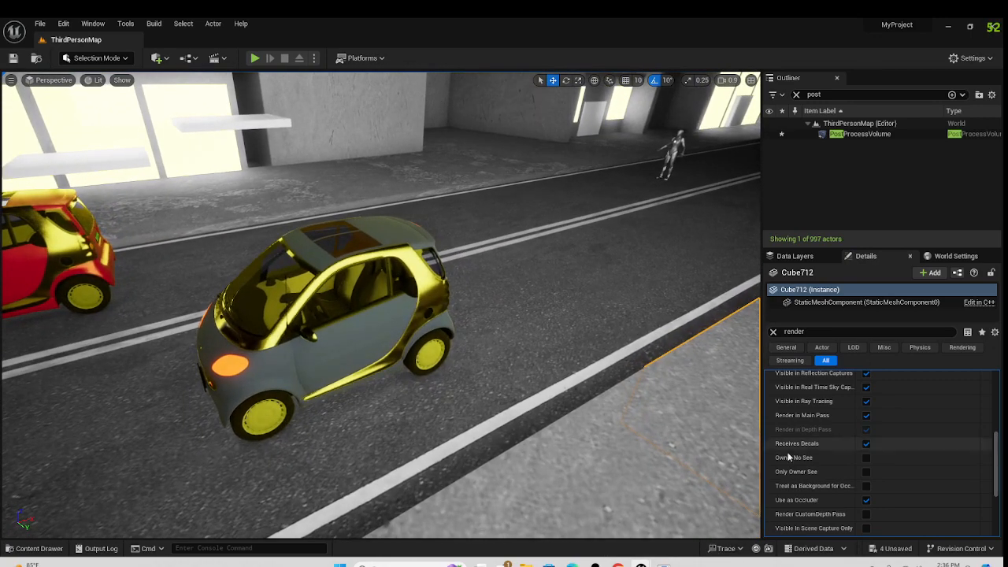
Step: Reselect the grey-bodied car and set its CustomDepth Stencil Value back to 100
{"action": "left_click", "coordinate": [293, 320]}
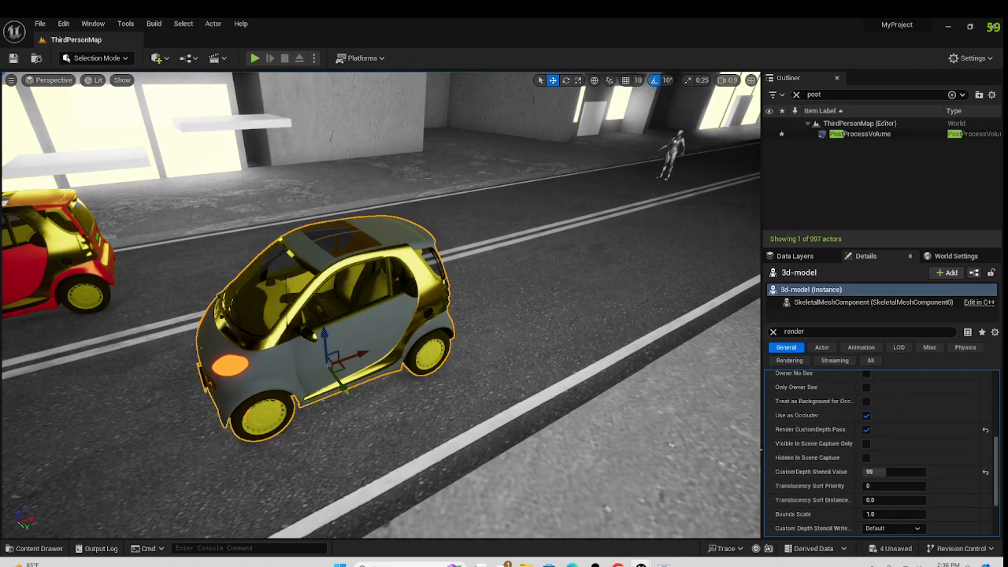
{"action": "left_click", "coordinate": [903, 472]}
{"action": "type", "text": "0"}
{"action": "key", "text": "Return"}
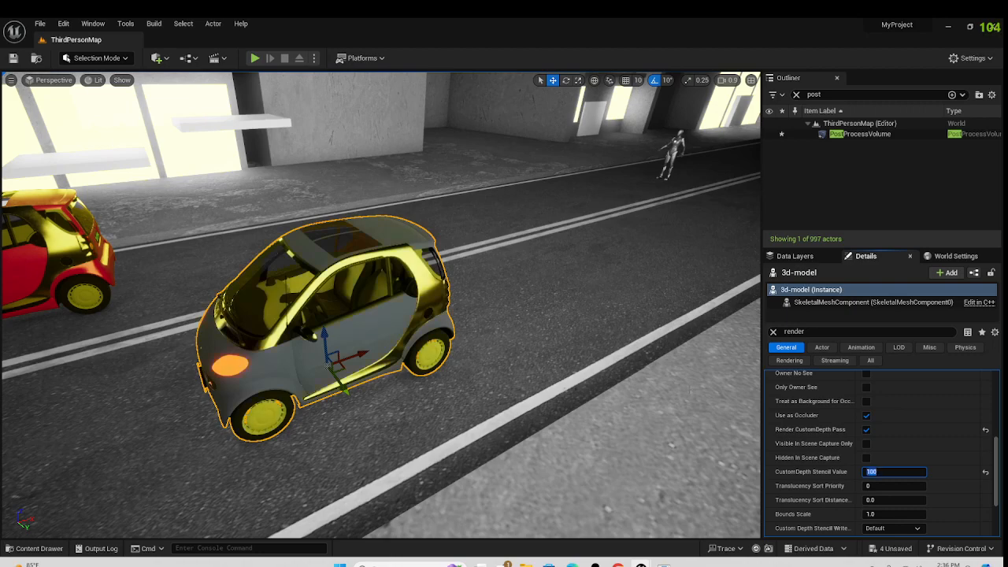
Step: Examine the coloured cars and the lit buildings along the street from farther away
{"action": "scroll", "coordinate": [449, 299], "scroll_direction": "down", "scroll_amount": 2}
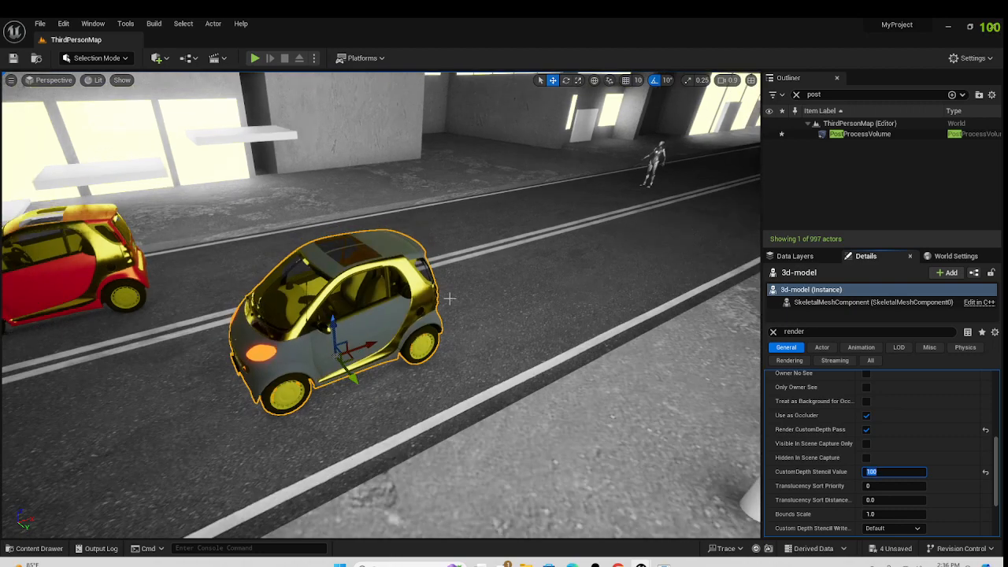
{"action": "left_click", "coordinate": [183, 417]}
{"action": "right_click_drag", "start_coordinate": [183, 414], "coordinate": [358, 326]}
{"action": "key", "text": "w"}
{"action": "key", "text": "s"}
{"action": "key", "text": "a"}
{"action": "key", "text": "w"}
{"action": "key", "text": "s"}
{"action": "key", "text": "d"}
{"action": "right_click_drag", "start_coordinate": [228, 373], "coordinate": [212, 373]}
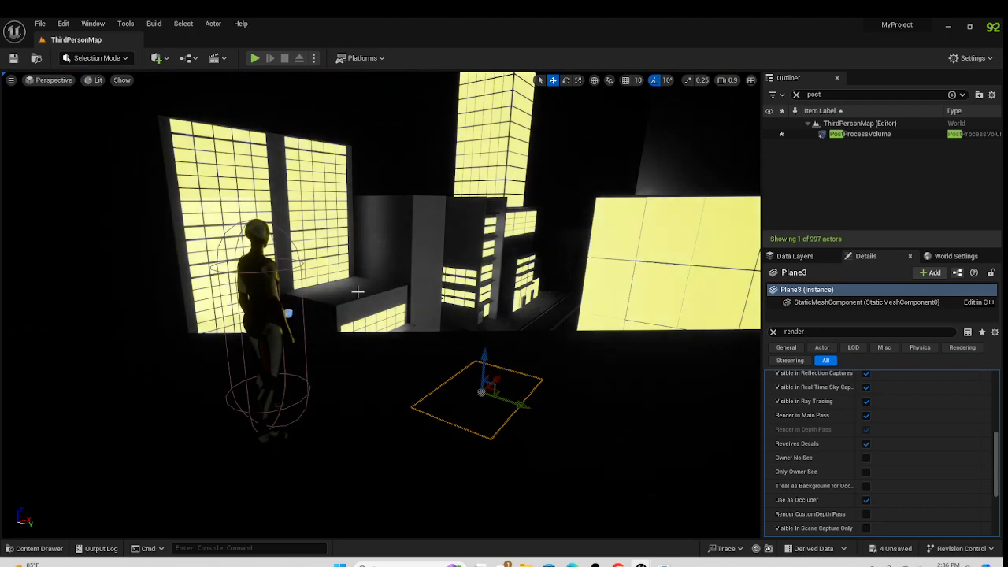
{"action": "key", "text": "w"}
{"action": "right_click_drag", "start_coordinate": [409, 280], "coordinate": [452, 283]}
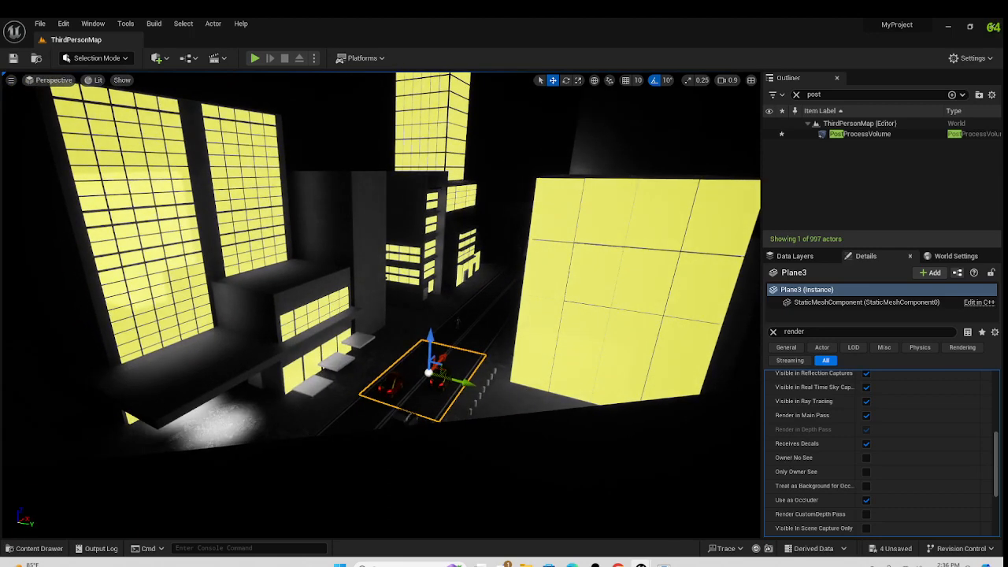
Step: Enable Render CustomDepth Pass on the static mesh component of the Cube53 building and set its CustomDepth Stencil Value to 100
{"action": "left_click", "coordinate": [307, 284]}
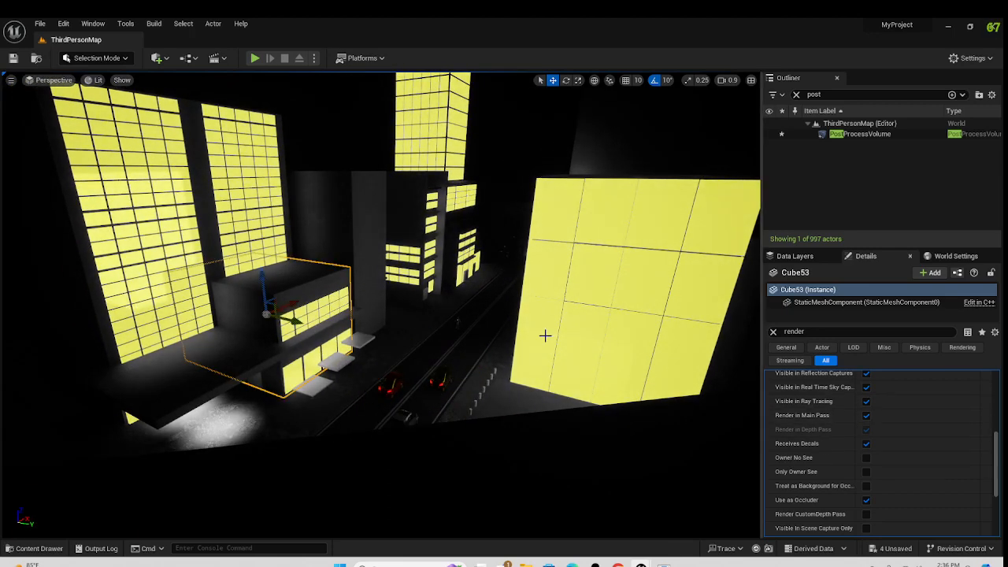
{"action": "left_click", "coordinate": [787, 301]}
{"action": "scroll", "coordinate": [868, 451], "scroll_direction": "down", "scroll_amount": 3}
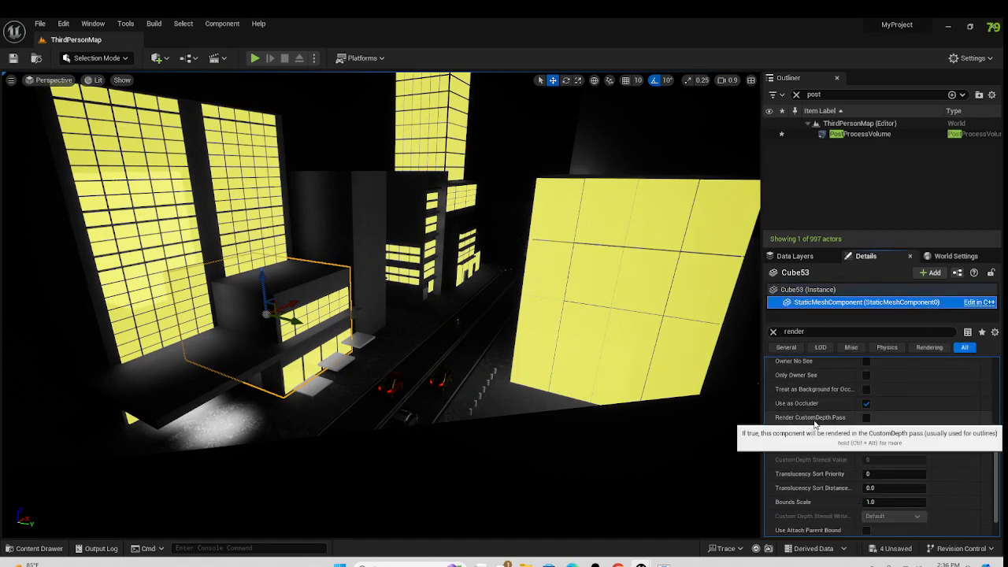
{"action": "left_click", "coordinate": [866, 418]}
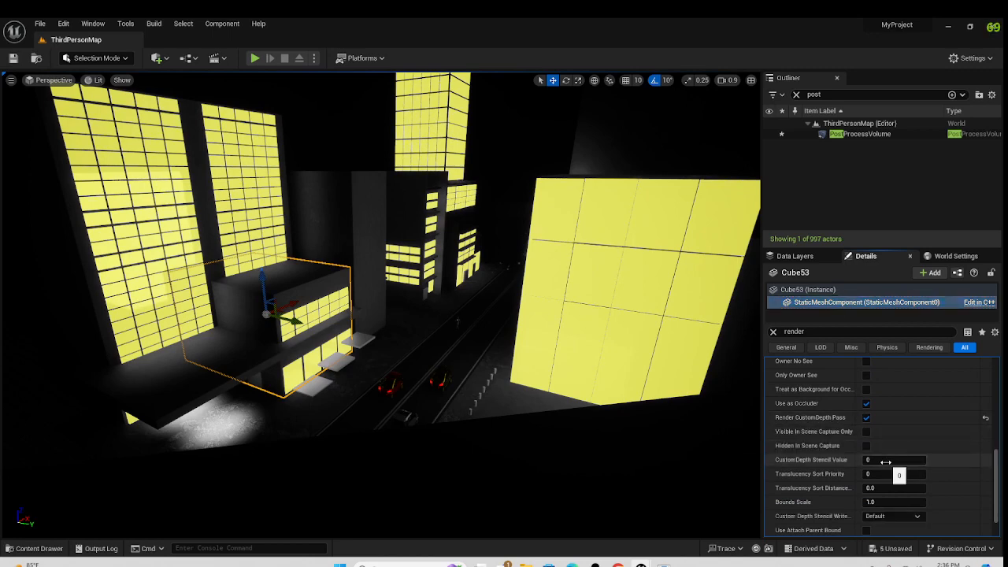
{"action": "left_click", "coordinate": [886, 462]}
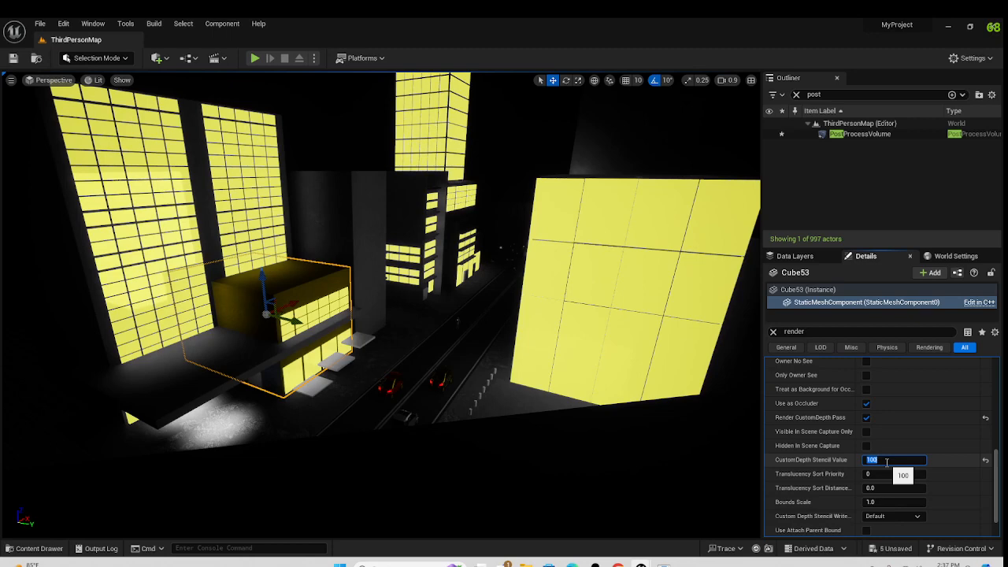
Step: Reset the Cube53 building's CustomDepth Stencil Value to its default and disable its Render CustomDepth Pass
{"action": "scroll", "coordinate": [936, 473], "scroll_direction": "up", "scroll_amount": 1}
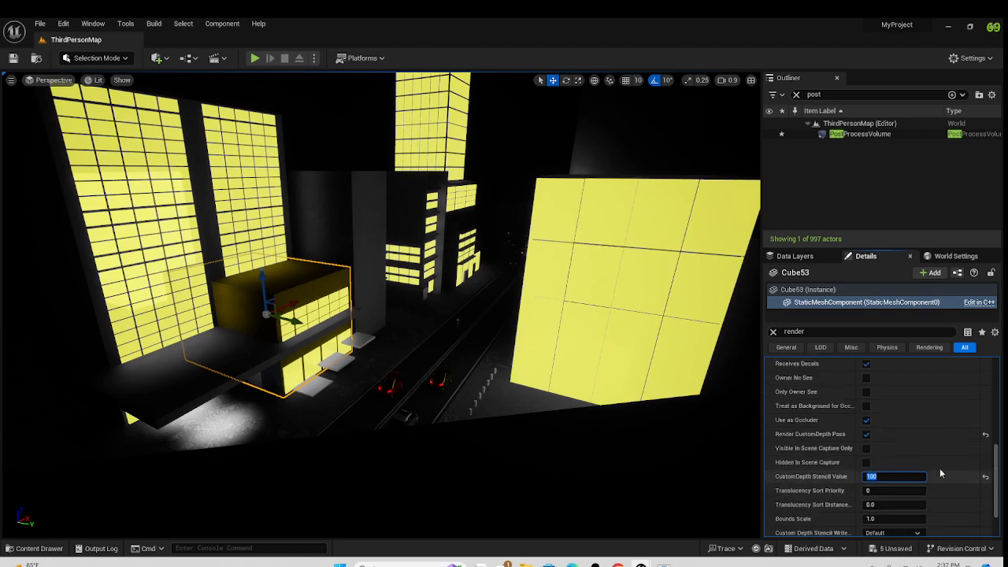
{"action": "left_click", "coordinate": [985, 477]}
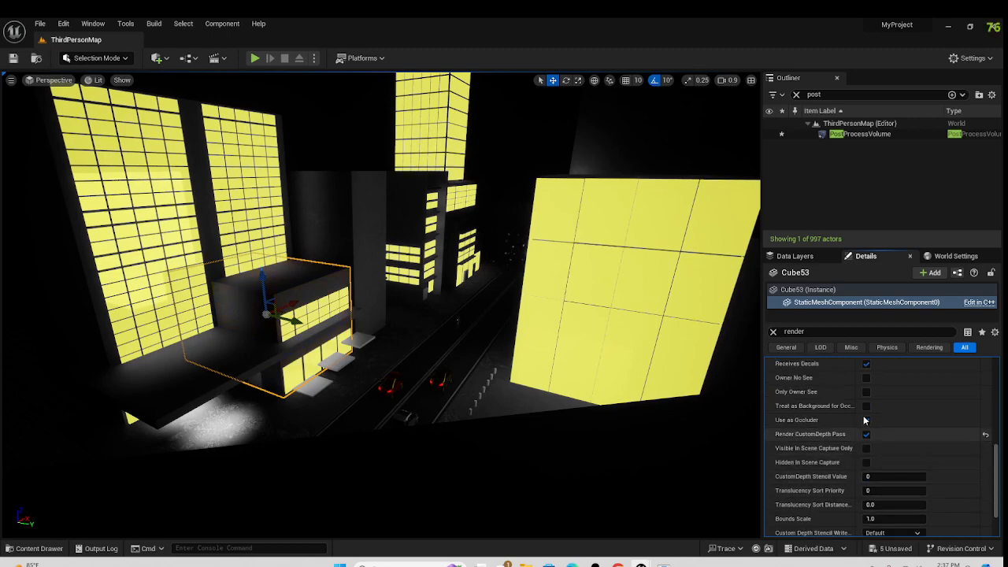
{"action": "scroll", "coordinate": [698, 371], "scroll_direction": "up", "scroll_amount": 1}
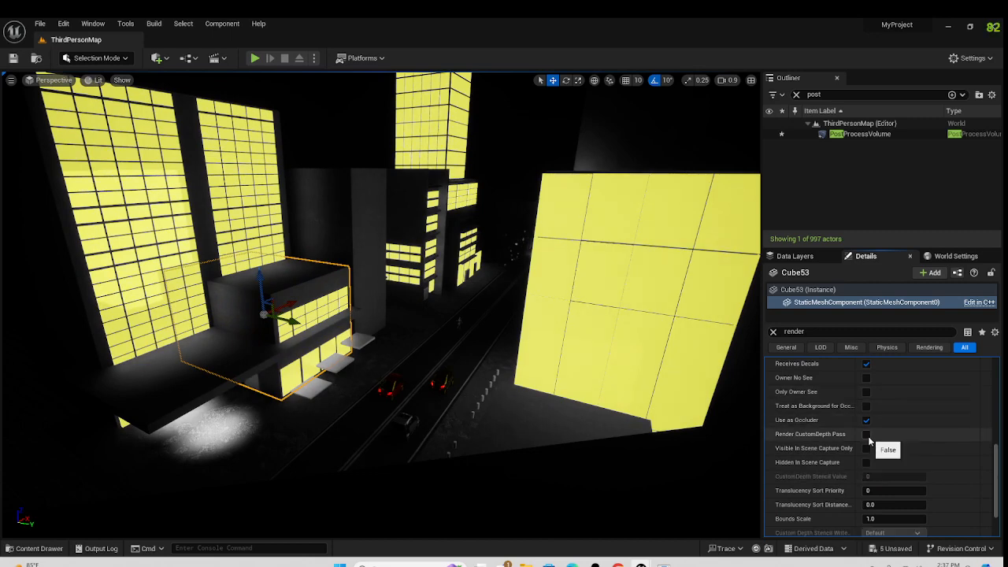
Step: Select the third-person character and frame it in the view to examine its colours and custom depth settings
{"action": "left_click", "coordinate": [480, 326]}
{"action": "right_click_drag", "start_coordinate": [506, 298], "coordinate": [432, 305]}
{"action": "left_click", "coordinate": [506, 299]}
{"action": "left_click", "coordinate": [501, 258]}
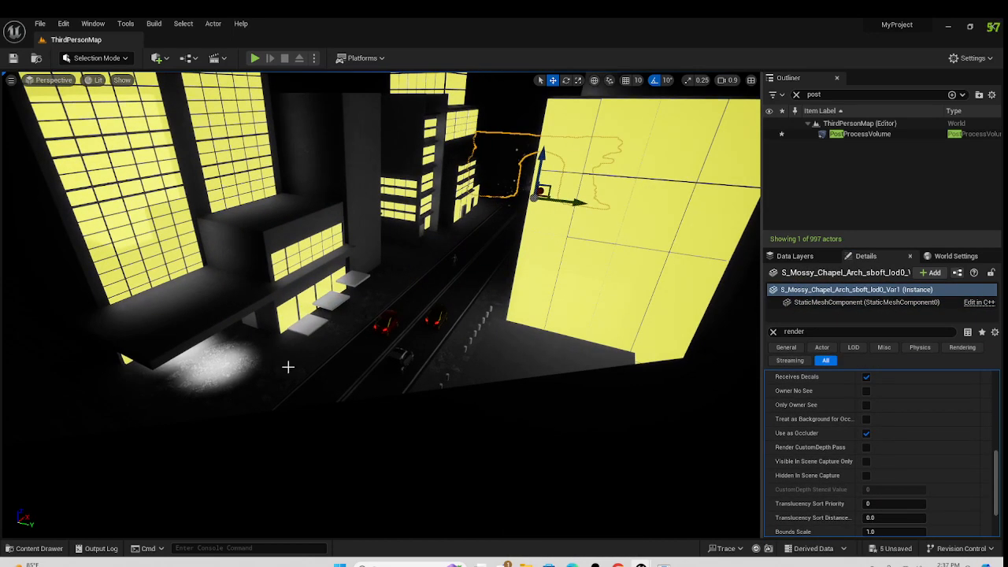
{"action": "right_click_drag", "start_coordinate": [254, 356], "coordinate": [47, 342]}
{"action": "left_click", "coordinate": [313, 351]}
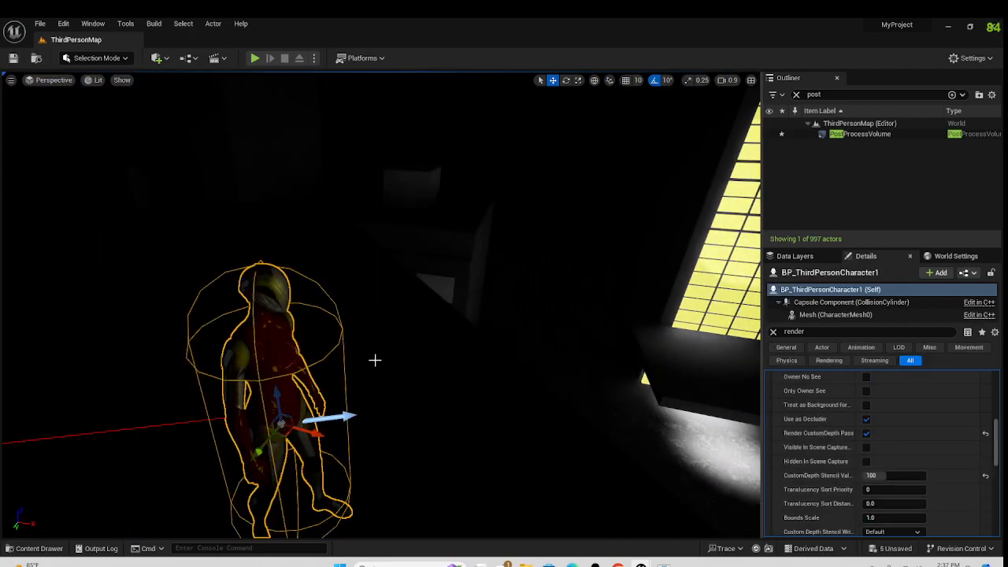
{"action": "right_click_drag", "start_coordinate": [376, 360], "coordinate": [480, 354]}
{"action": "key", "text": "f"}
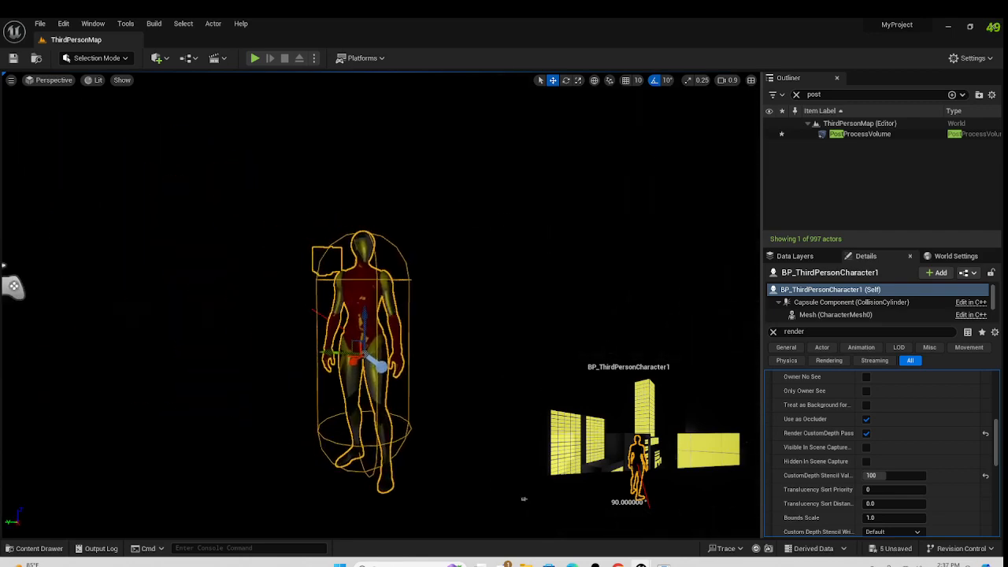
Step: Examine the character from the side and compare it with the yellow-lit buildings in the street
{"action": "left_click", "coordinate": [273, 358]}
{"action": "key", "text": "a"}
{"action": "right_click_drag", "start_coordinate": [273, 236], "coordinate": [441, 228]}
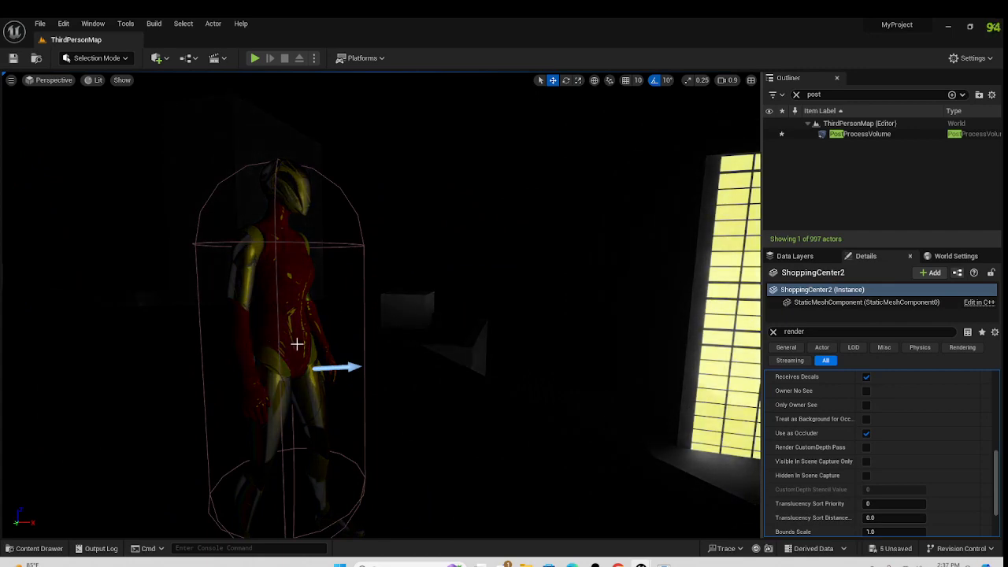
{"action": "right_click_drag", "start_coordinate": [314, 351], "coordinate": [468, 337]}
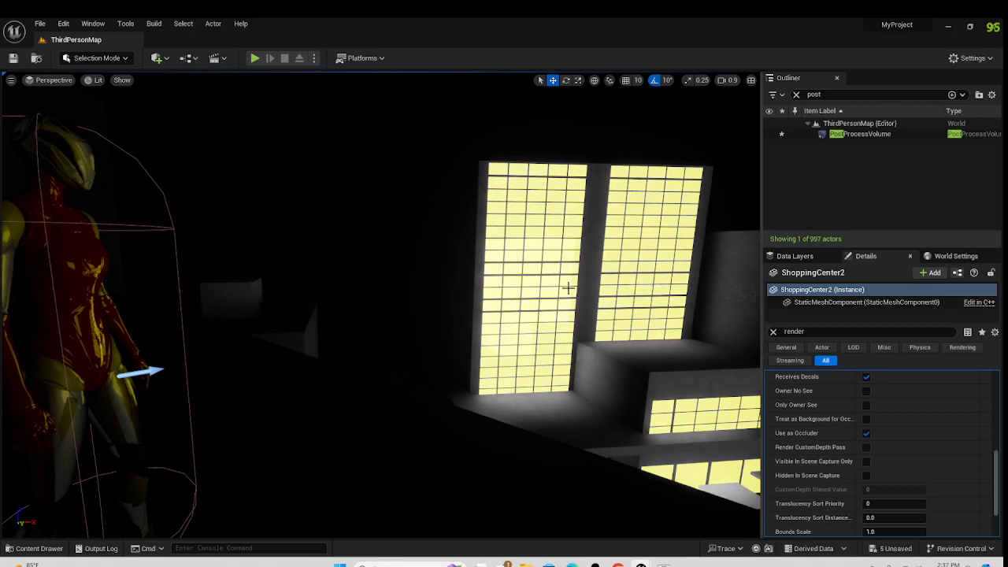
{"action": "right_click_drag", "start_coordinate": [681, 409], "coordinate": [775, 418]}
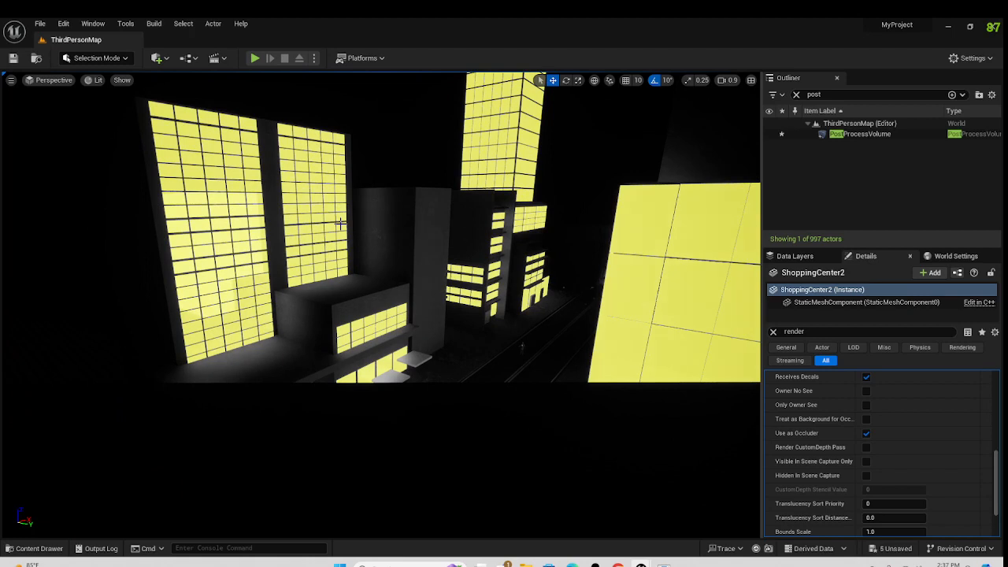
Step: Open the window material assigned to the large yellow window panel beside the street
{"action": "left_click", "coordinate": [621, 297]}
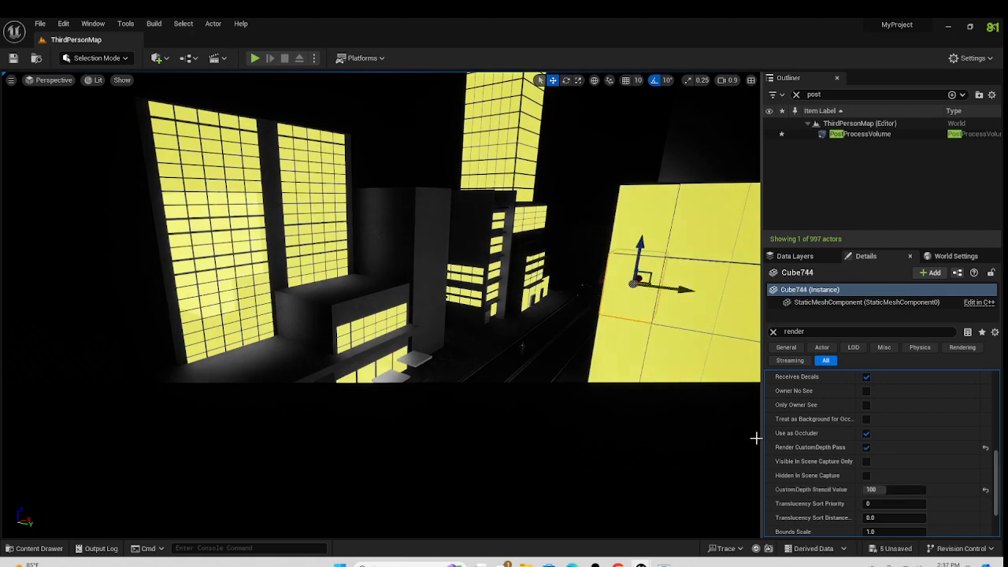
{"action": "left_click", "coordinate": [774, 331]}
{"action": "scroll", "coordinate": [861, 438], "scroll_direction": "up", "scroll_amount": 5}
{"action": "scroll", "coordinate": [893, 473], "scroll_direction": "down", "scroll_amount": 2}
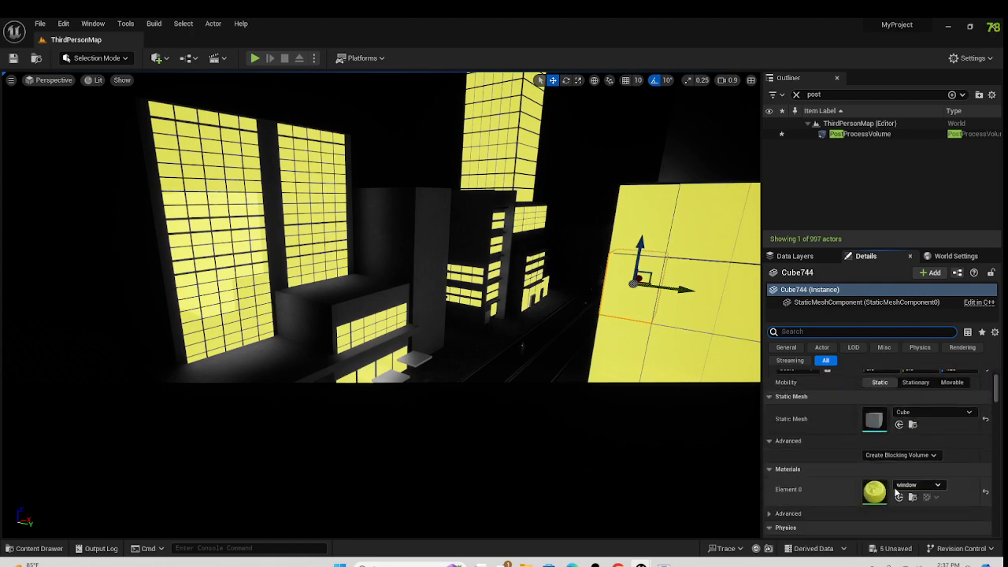
{"action": "scroll", "coordinate": [895, 492], "scroll_direction": "up", "scroll_amount": 1}
{"action": "left_click", "coordinate": [912, 515]}
{"action": "double_click", "coordinate": [477, 389]}
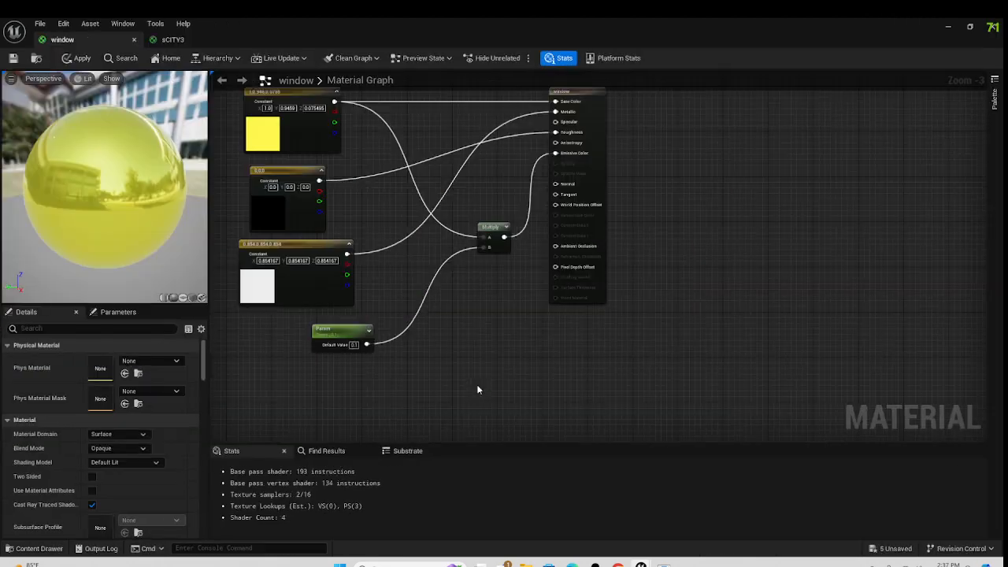
Step: Set the window material's Param default value to 0.005, apply the change and return to the level
{"action": "left_click", "coordinate": [356, 346]}
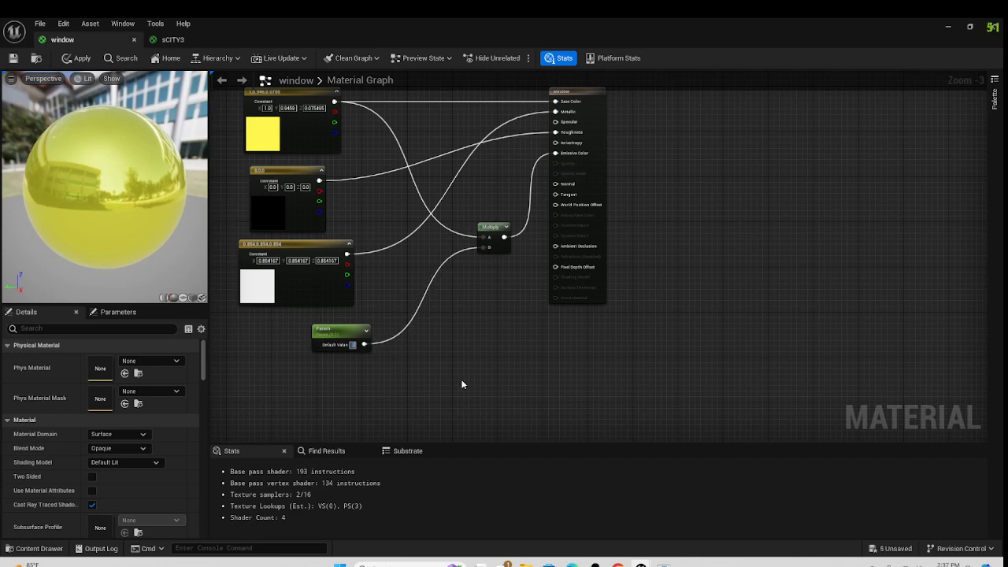
{"action": "type", "text": ".005"}
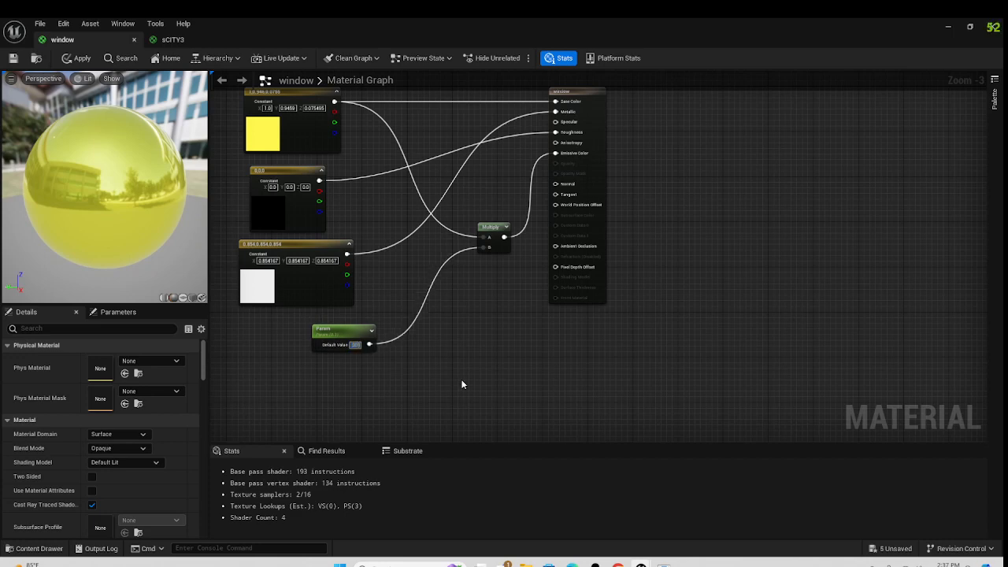
{"action": "key", "text": "Return"}
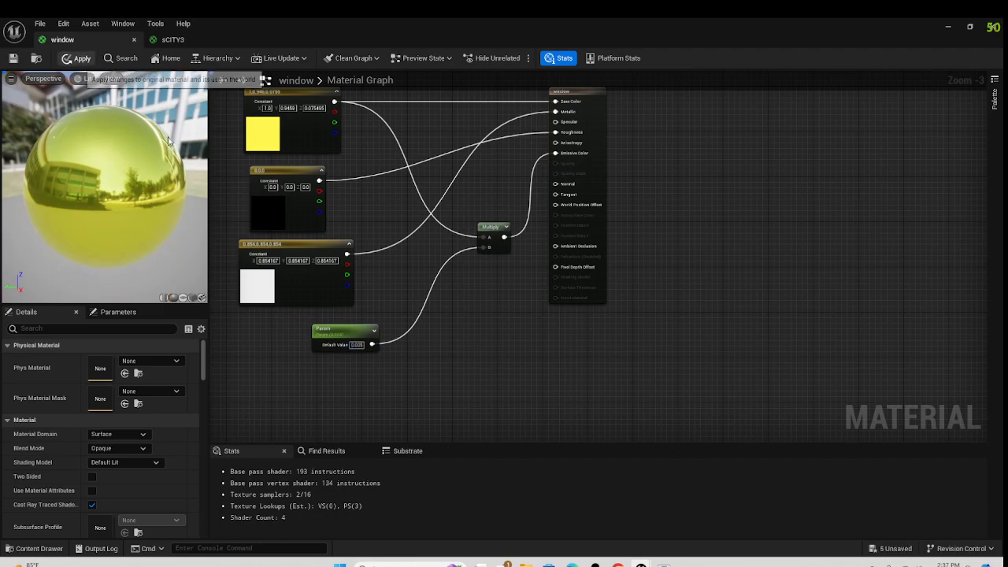
{"action": "left_click", "coordinate": [59, 57]}
{"action": "scroll", "coordinate": [531, 134], "scroll_direction": "up", "scroll_amount": 1}
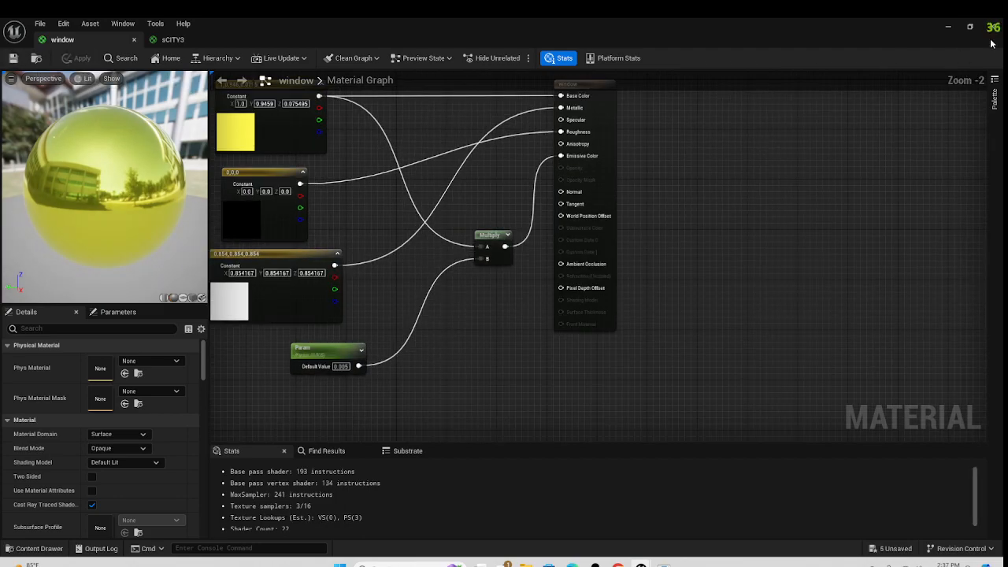
{"action": "left_click", "coordinate": [950, 28]}
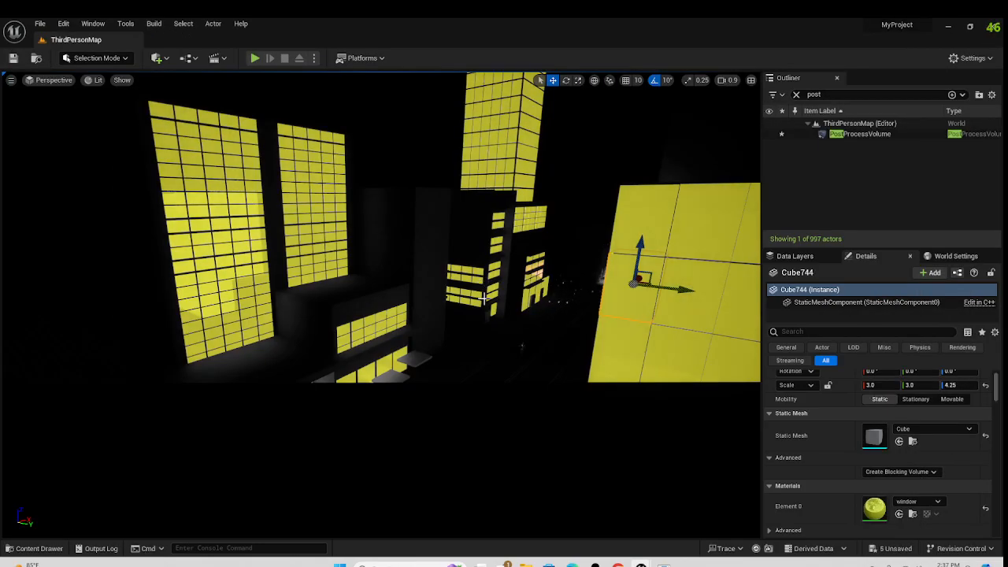
Step: Play-test the level, moving the character through the street to examine the window glow, cars and black-and-white look
{"action": "right_click_drag", "start_coordinate": [484, 301], "coordinate": [325, 302]}
{"action": "right_click", "coordinate": [442, 323]}
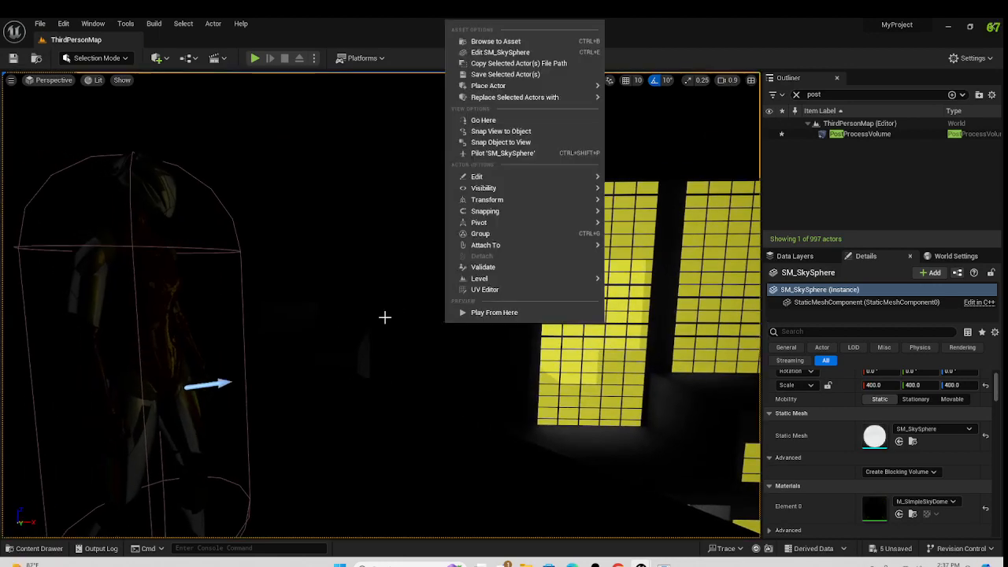
{"action": "left_click", "coordinate": [393, 291]}
{"action": "mouse_move", "coordinate": [392, 290]}
{"action": "right_mouse_down"}
{"action": "mouse_move", "coordinate": [315, 309]}
{"action": "mouse_move", "coordinate": [213, 291]}
{"action": "mouse_move", "coordinate": [193, 355]}
{"action": "mouse_move", "coordinate": [205, 331]}
{"action": "mouse_move", "coordinate": [393, 280]}
{"action": "right_mouse_up"}
{"action": "right_click", "coordinate": [393, 280]}
{"action": "left_click", "coordinate": [254, 58]}
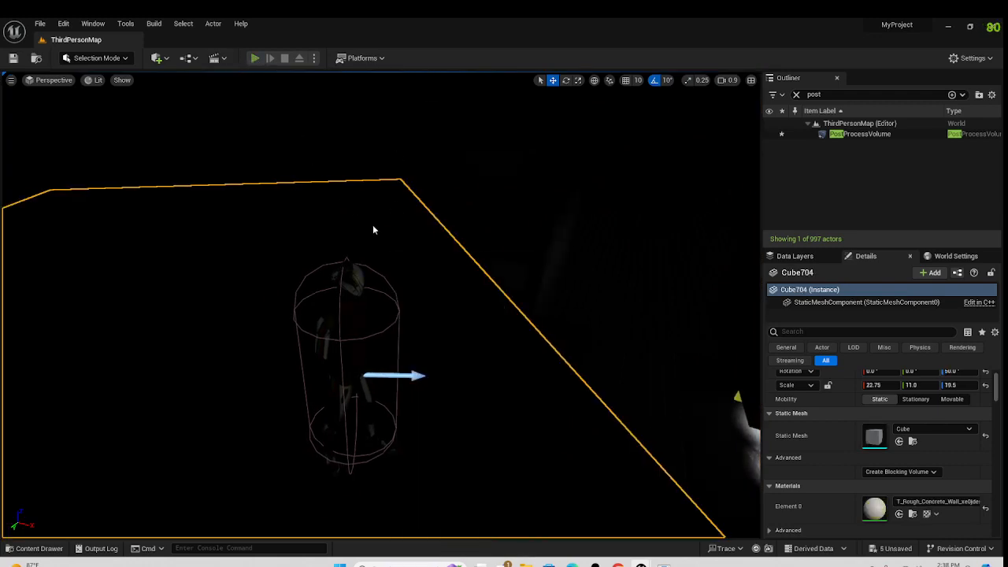
{"action": "left_click", "coordinate": [310, 123]}
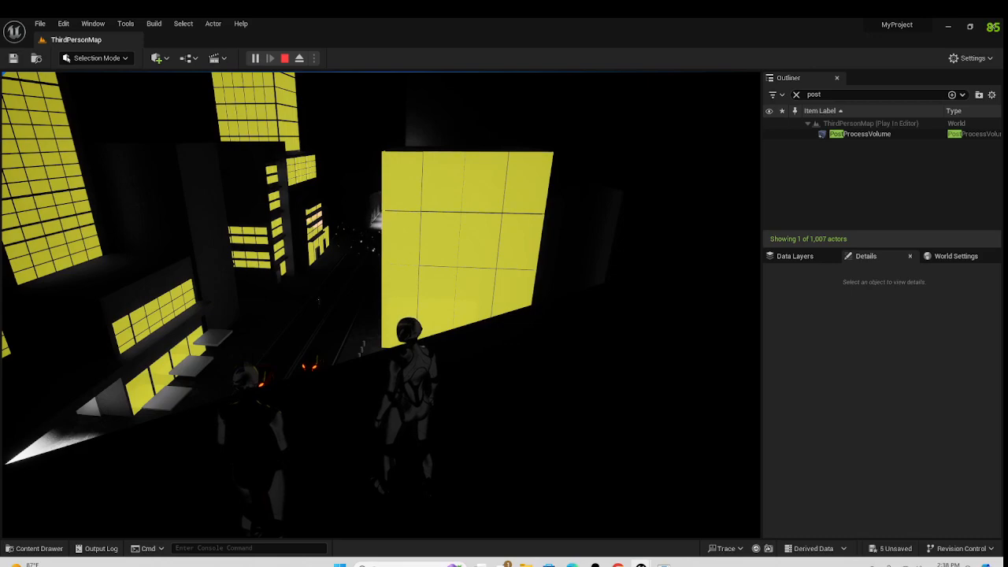
{"action": "key", "text": "w"}
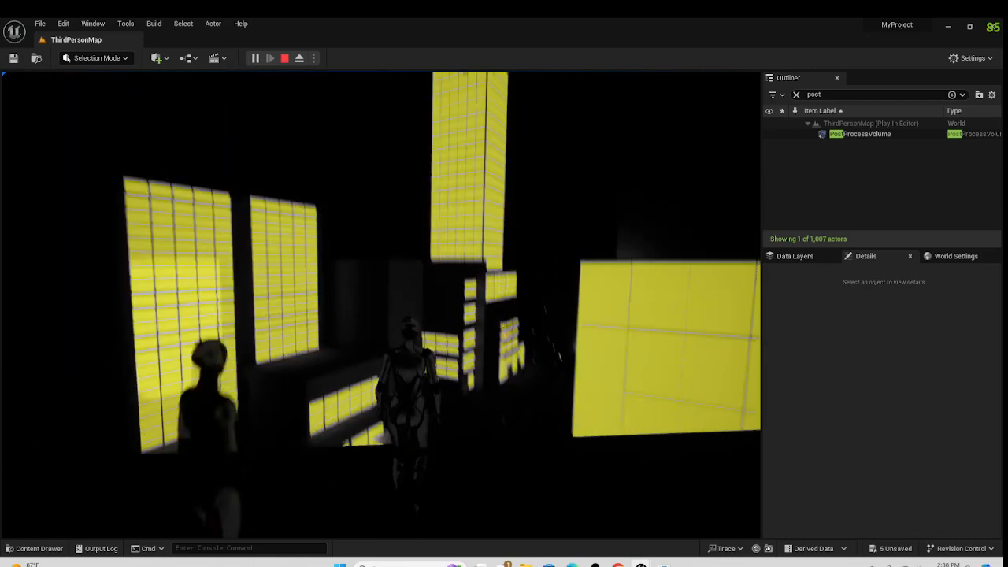
{"action": "key", "text": "s"}
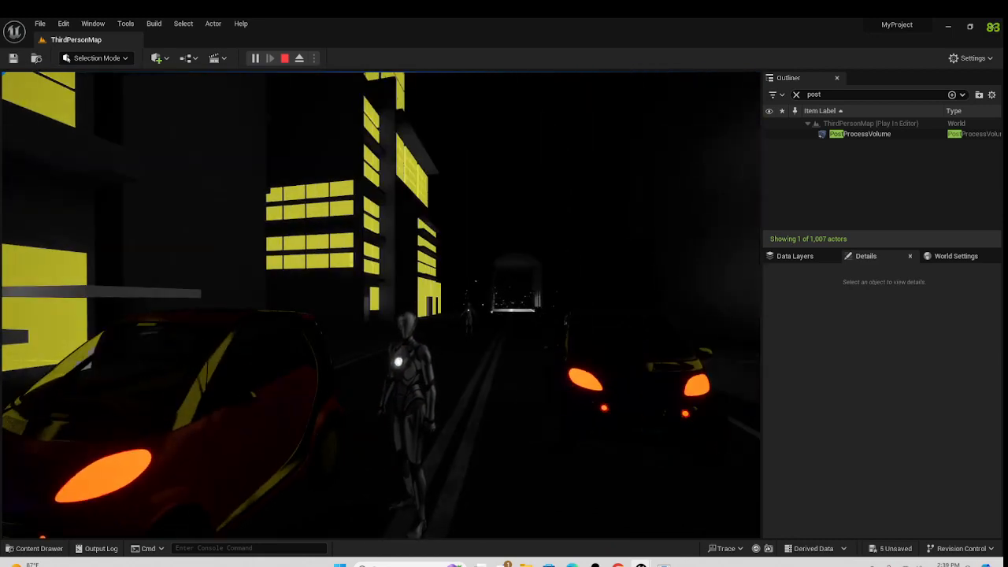
{"action": "key", "text": "Escape"}
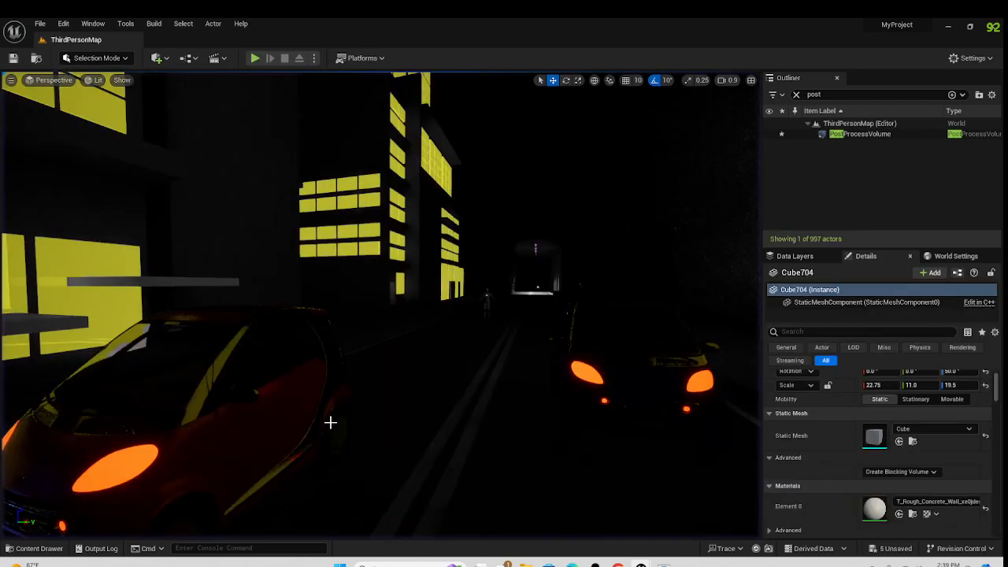
Step: Open the sCITY3 material from the project's Content folder
{"action": "left_click", "coordinate": [34, 548]}
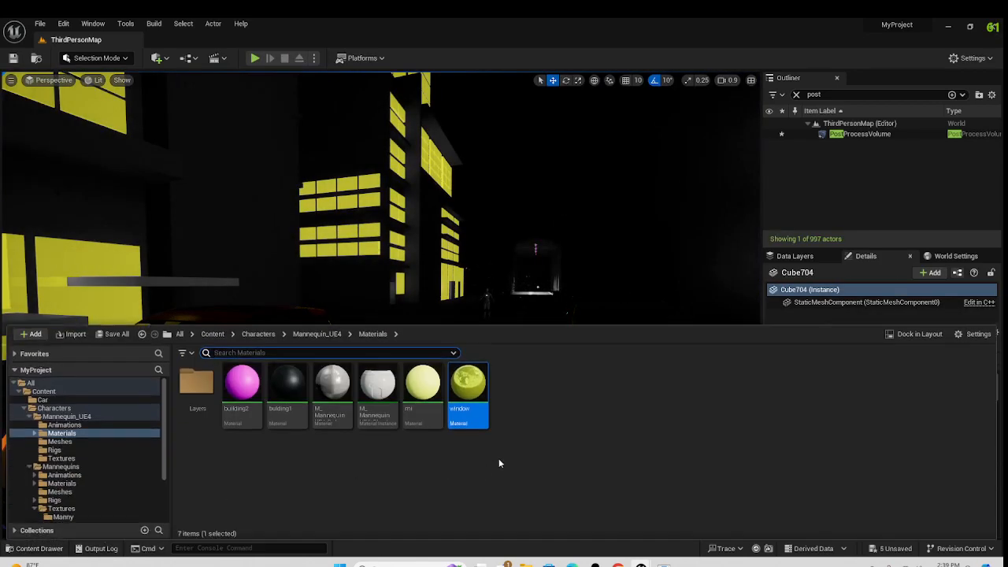
{"action": "left_click", "coordinate": [75, 383]}
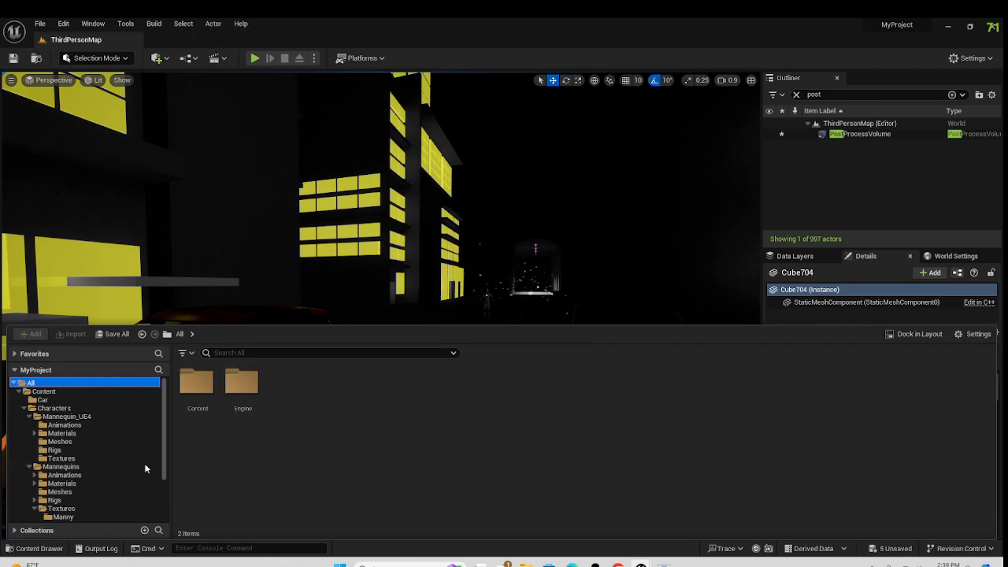
{"action": "double_click", "coordinate": [188, 374]}
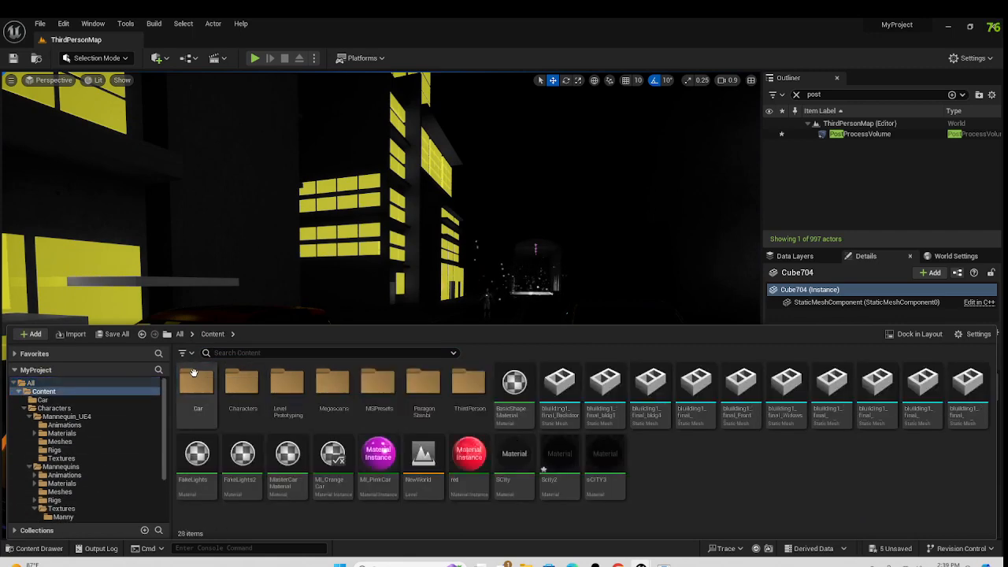
{"action": "double_click", "coordinate": [606, 457]}
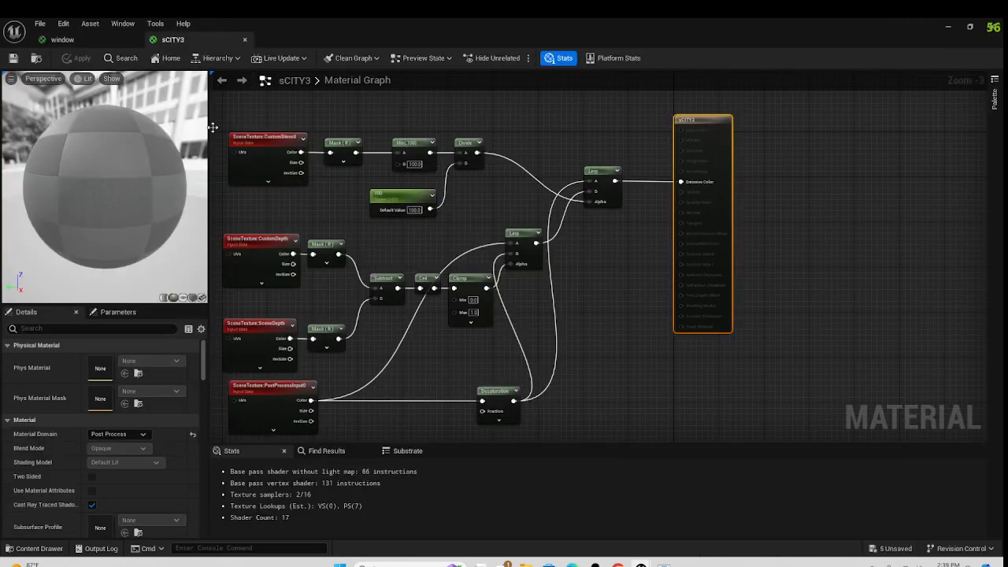
Step: Move the CustomStencil node group in the sCITY3 graph up, clear of the depth nodes
{"action": "scroll", "coordinate": [193, 222], "scroll_direction": "down", "scroll_amount": 3}
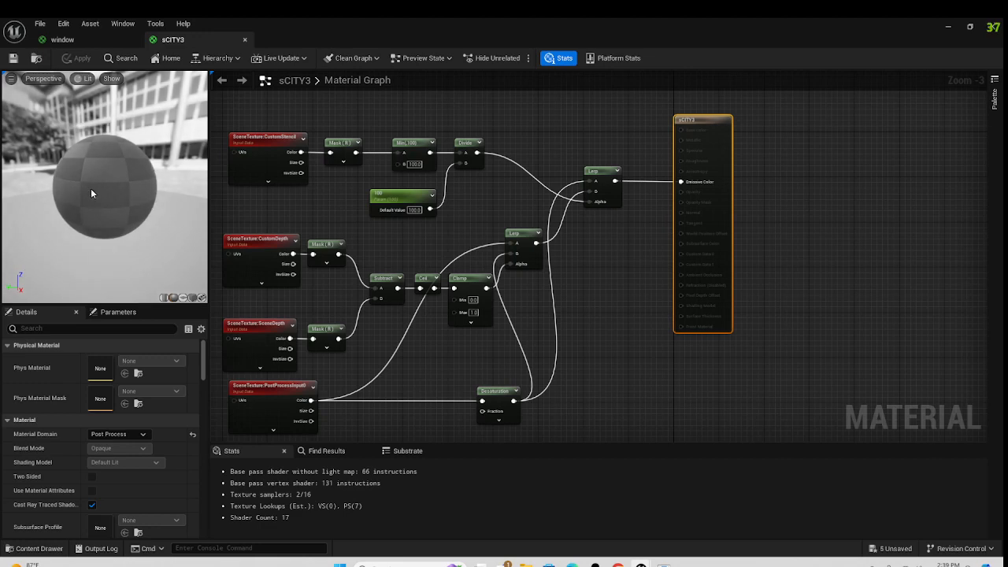
{"action": "right_click_drag", "start_coordinate": [361, 236], "coordinate": [474, 245]}
{"action": "scroll", "coordinate": [545, 232], "scroll_direction": "down", "scroll_amount": 1}
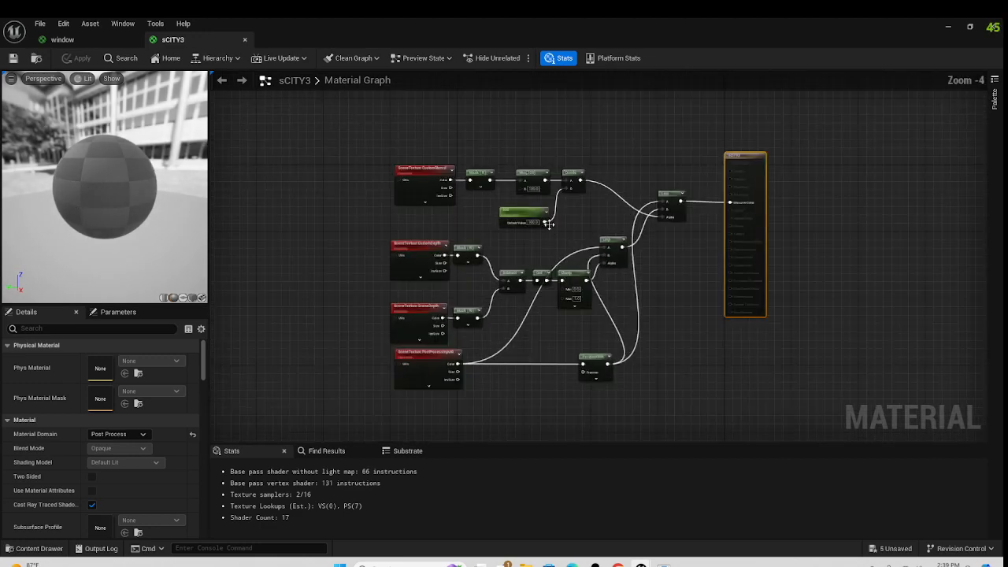
{"action": "right_click_drag", "start_coordinate": [572, 231], "coordinate": [556, 256]}
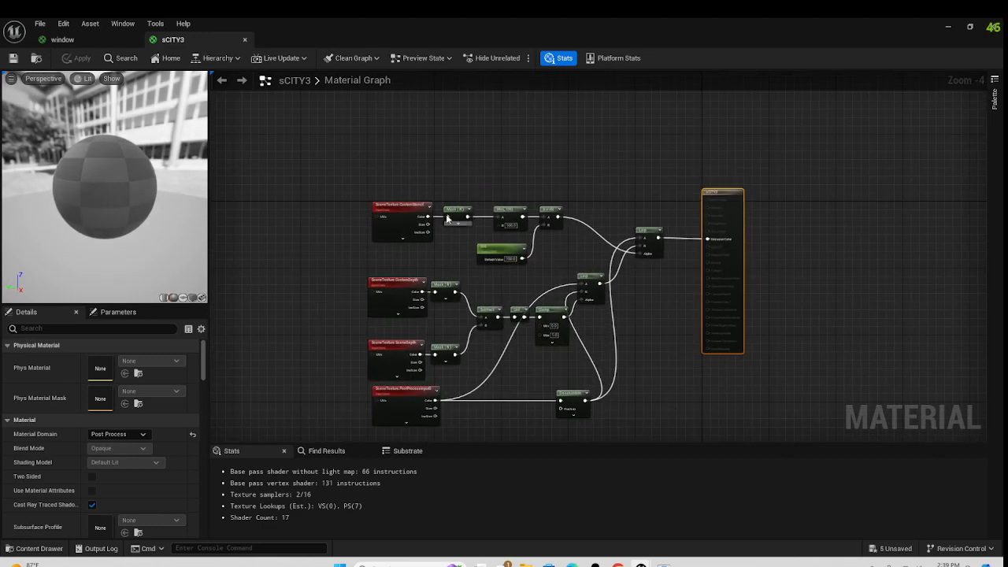
{"action": "left_click_drag", "start_coordinate": [592, 181], "coordinate": [393, 267]}
{"action": "left_click_drag", "start_coordinate": [413, 207], "coordinate": [368, 130]}
{"action": "left_click", "coordinate": [492, 217]}
{"action": "right_click_drag", "start_coordinate": [519, 162], "coordinate": [567, 218]}
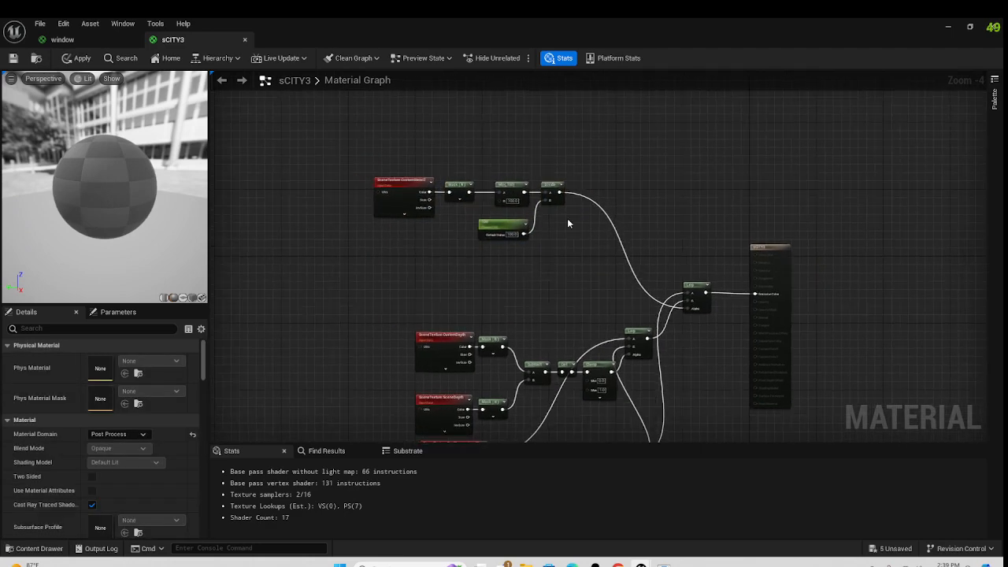
Step: Enclose the CustomStencil node group in a comment titled "Stencile" and shift the comment box slightly left
{"action": "left_click_drag", "start_coordinate": [590, 151], "coordinate": [361, 280]}
{"action": "key", "text": "c"}
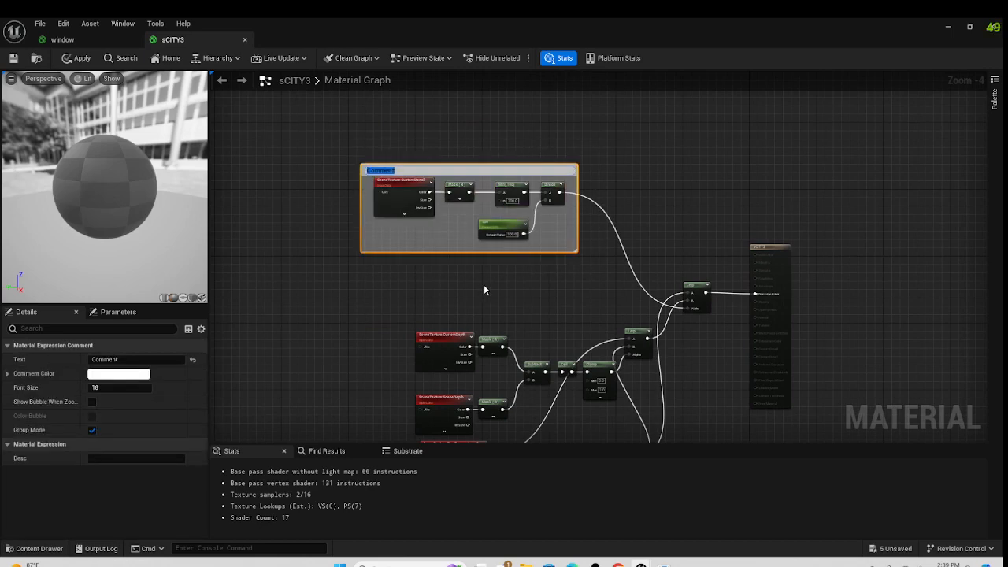
{"action": "type", "text": "Stencile"}
{"action": "key", "text": "Return"}
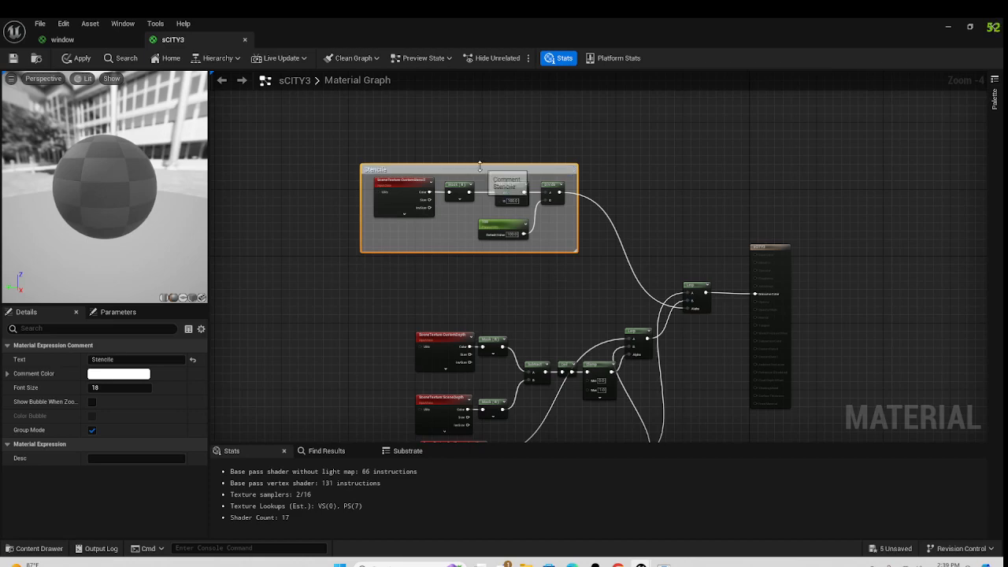
{"action": "mouse_move", "coordinate": [479, 175]}
{"action": "left_mouse_down"}
{"action": "mouse_move", "coordinate": [517, 162]}
{"action": "mouse_move", "coordinate": [459, 161]}
{"action": "mouse_move", "coordinate": [466, 167]}
{"action": "left_mouse_up"}
{"action": "left_click", "coordinate": [477, 209]}
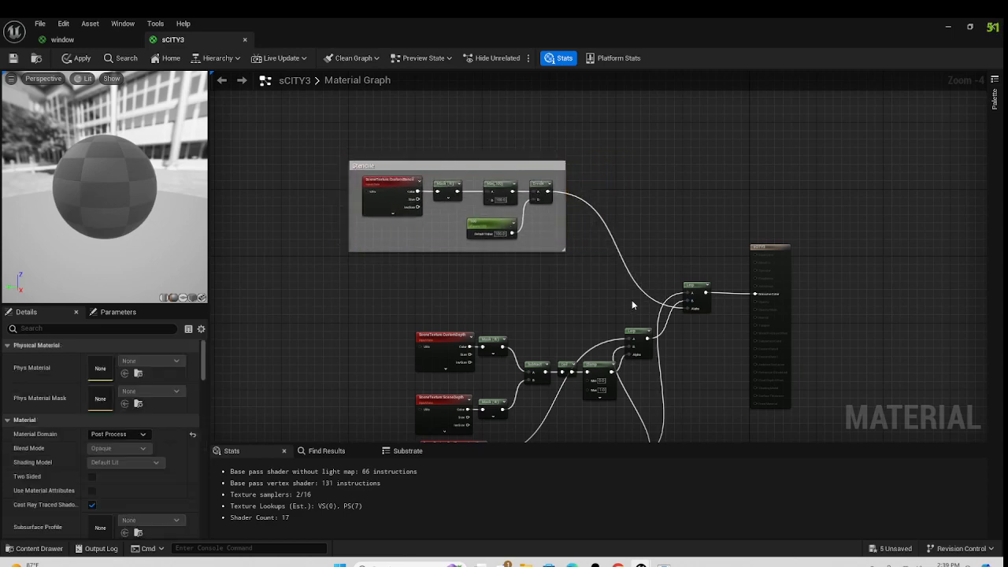
Step: Move the remaining depth and post-process nodes under the Stencile comment, and raise the depth group away from the PostProcessInput0 row
{"action": "right_click_drag", "start_coordinate": [586, 297], "coordinate": [603, 211]}
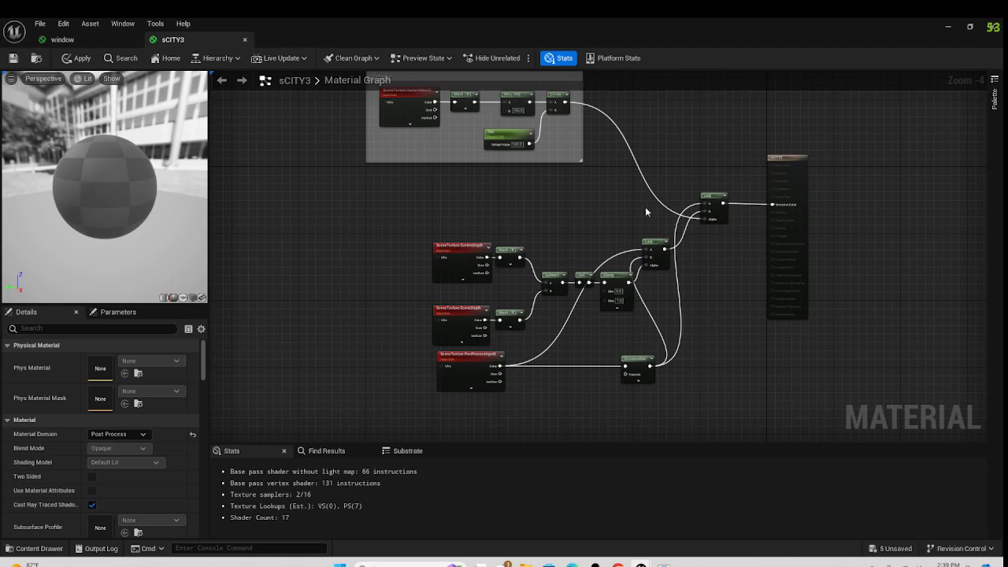
{"action": "left_click_drag", "start_coordinate": [701, 233], "coordinate": [430, 409]}
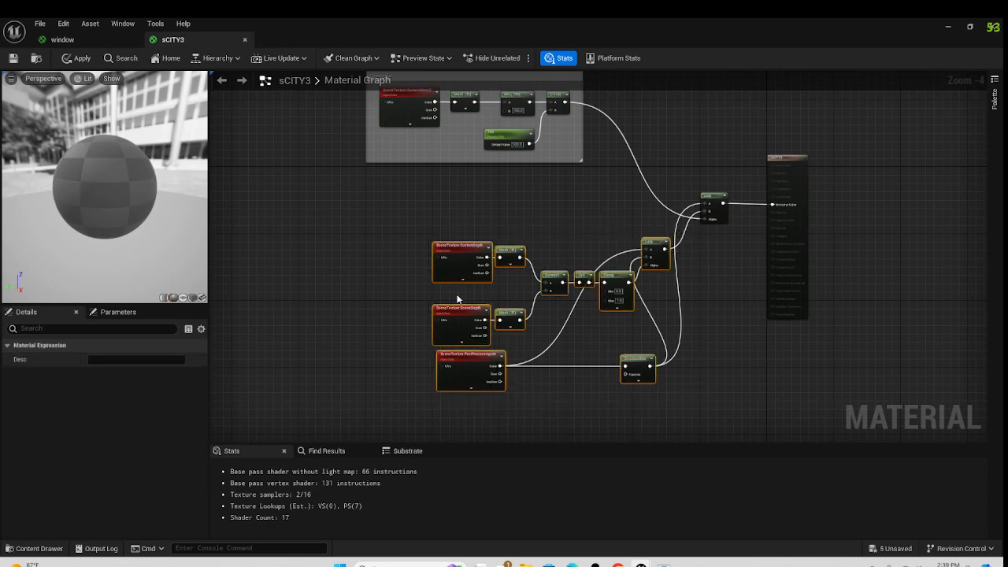
{"action": "left_click_drag", "start_coordinate": [470, 256], "coordinate": [403, 261]}
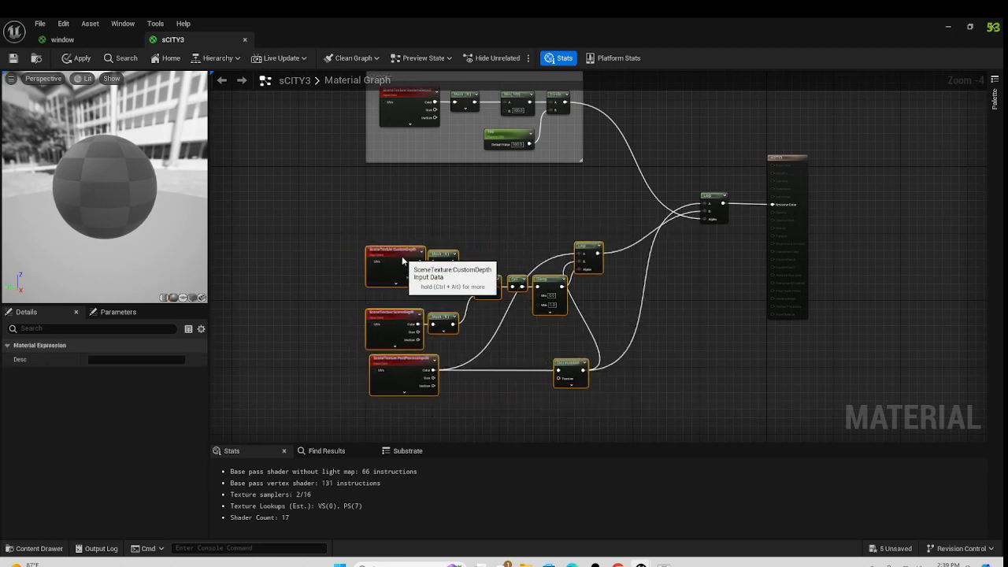
{"action": "left_click_drag", "start_coordinate": [611, 204], "coordinate": [330, 337]}
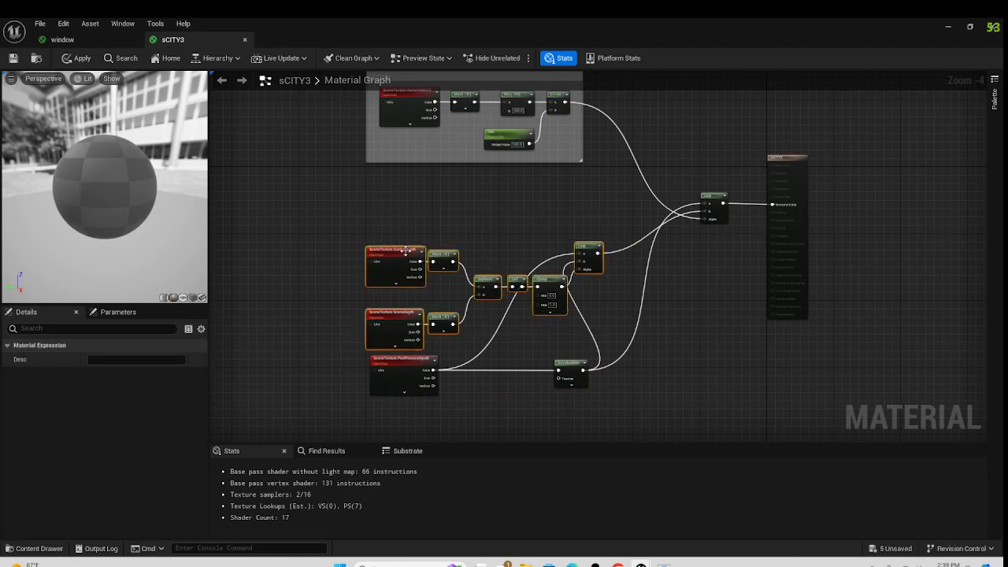
{"action": "left_click_drag", "start_coordinate": [403, 248], "coordinate": [403, 206]}
Step: Move the Desaturation node farther right of the PostProcessInput0 node
{"action": "left_click_drag", "start_coordinate": [636, 331], "coordinate": [330, 414]}
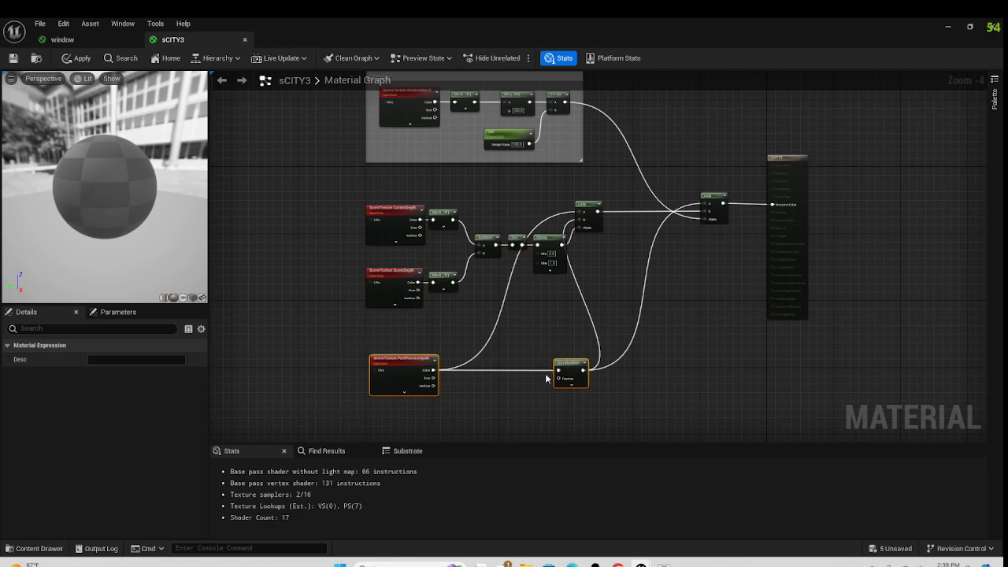
{"action": "left_click", "coordinate": [570, 339]}
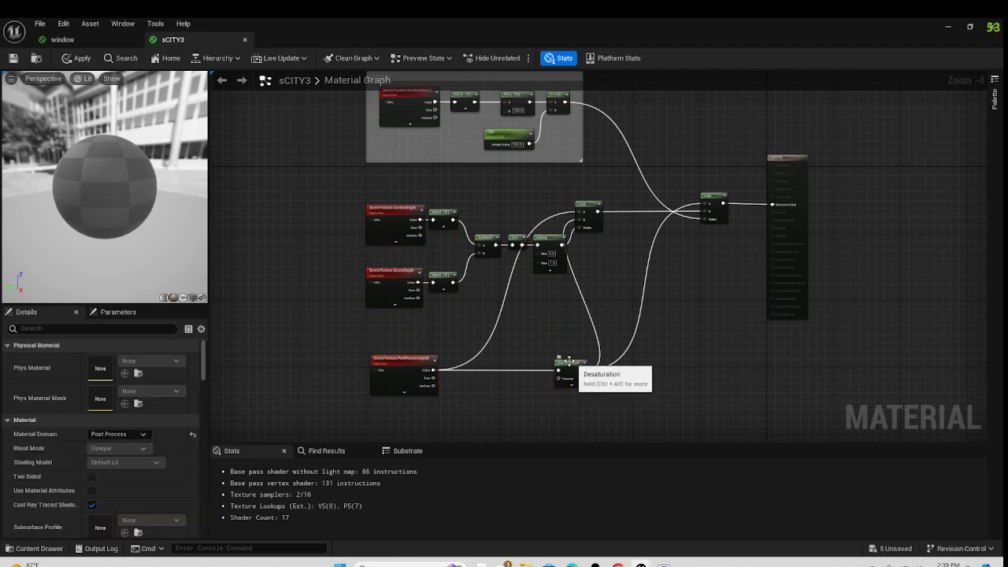
{"action": "left_click_drag", "start_coordinate": [566, 364], "coordinate": [601, 362]}
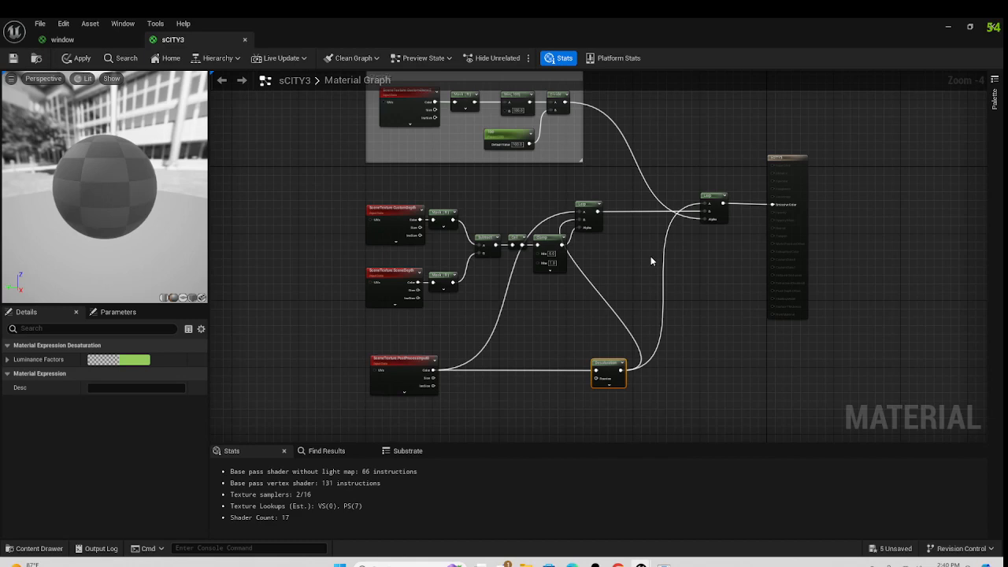
Step: Move the PostProcessInput0 node farther left of the Desaturation node, keeping both in the same row
{"action": "scroll", "coordinate": [465, 389], "scroll_direction": "up", "scroll_amount": 2}
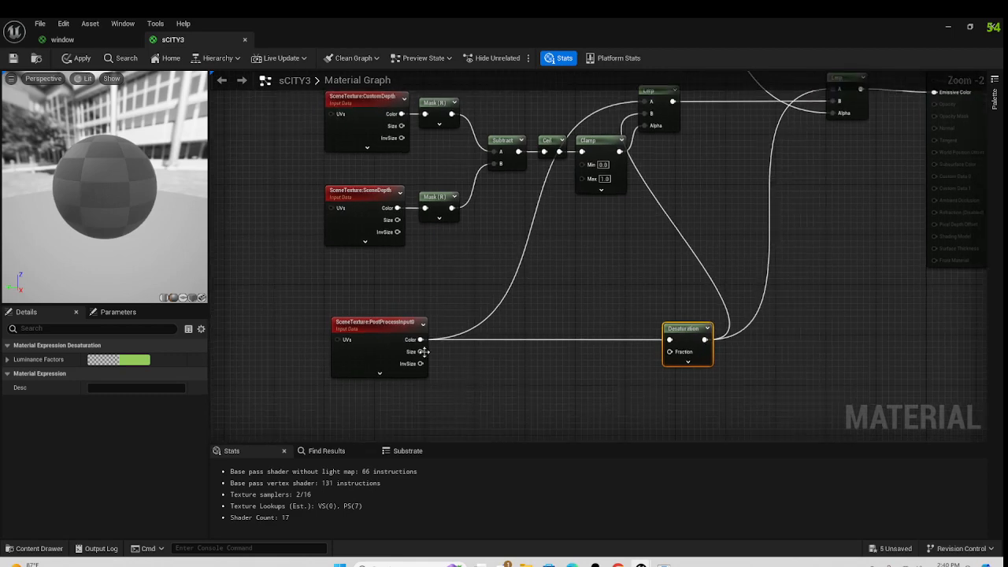
{"action": "left_click", "coordinate": [389, 332]}
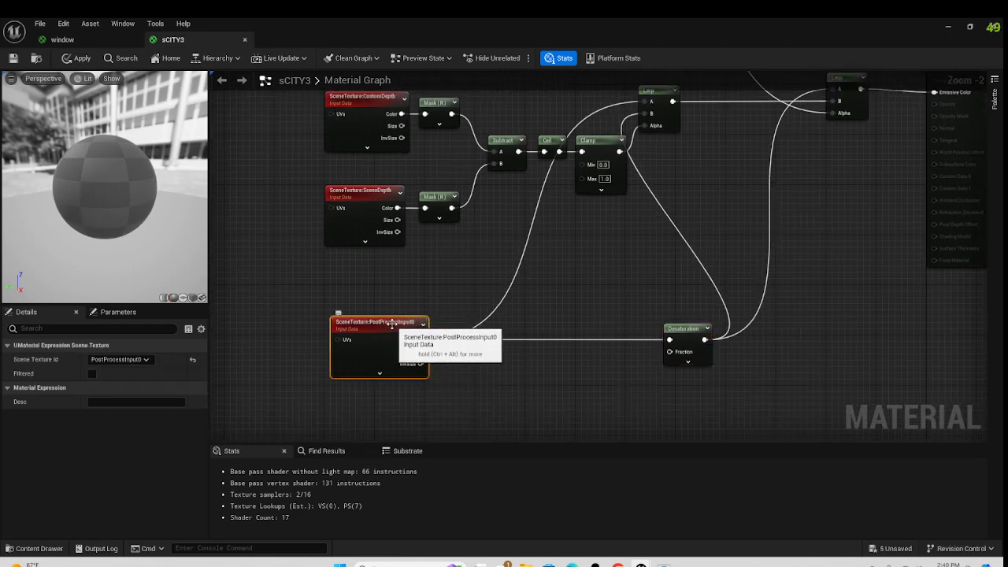
{"action": "left_click_drag", "start_coordinate": [743, 312], "coordinate": [314, 416]}
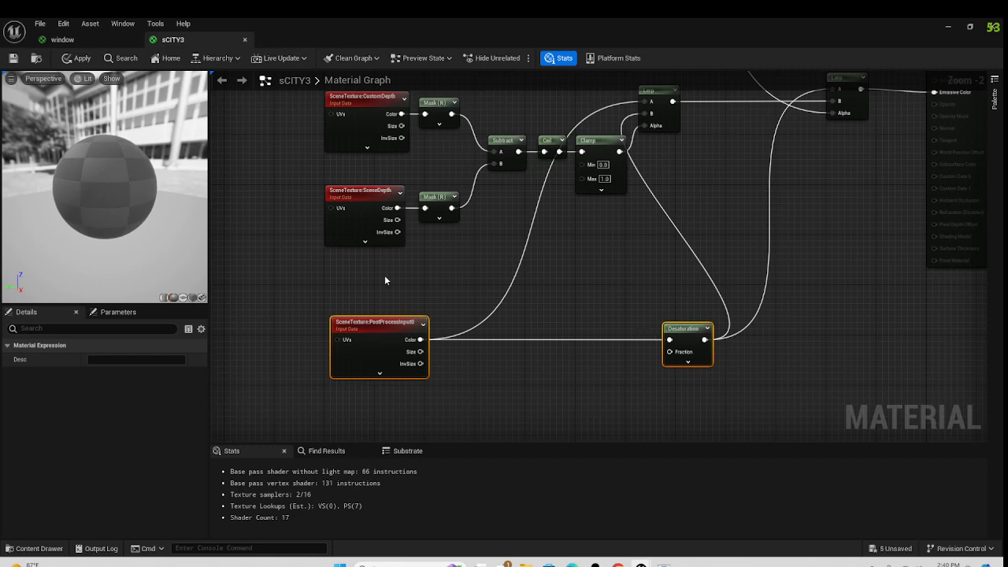
{"action": "right_click_drag", "start_coordinate": [385, 280], "coordinate": [504, 255]}
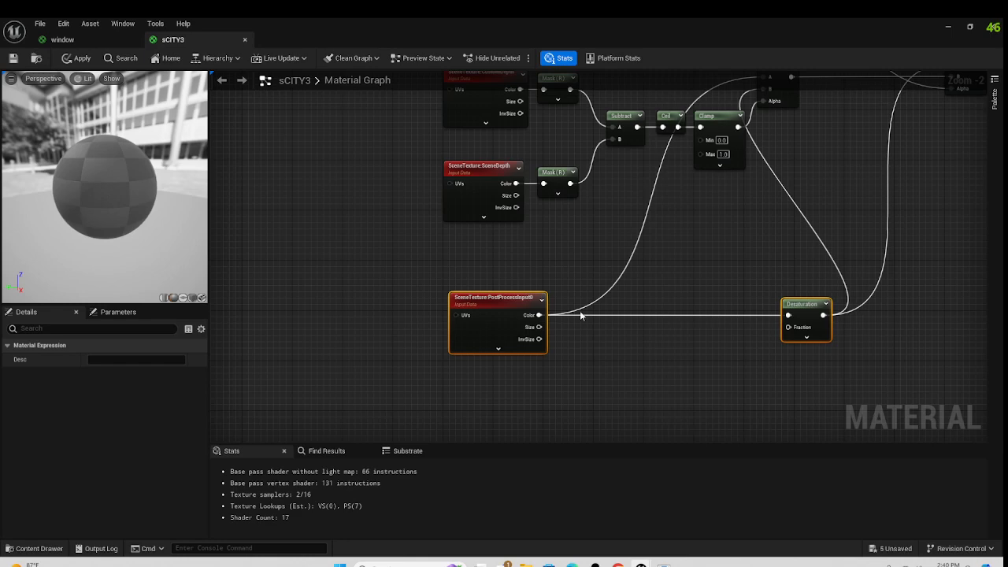
{"action": "left_click_drag", "start_coordinate": [858, 272], "coordinate": [397, 410]}
{"action": "right_click_drag", "start_coordinate": [747, 270], "coordinate": [558, 285]}
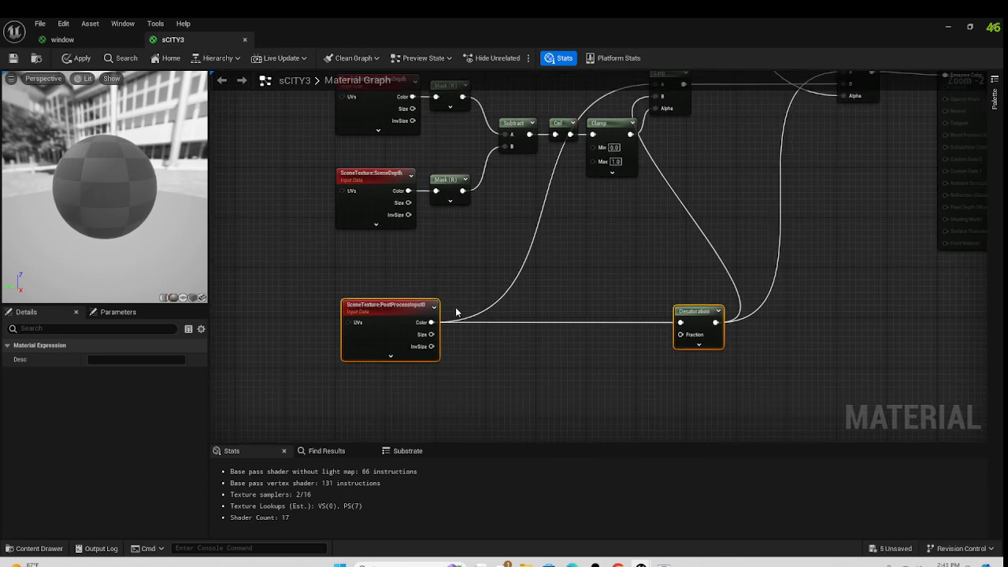
{"action": "left_click_drag", "start_coordinate": [795, 288], "coordinate": [400, 399]}
{"action": "left_click", "coordinate": [402, 308]}
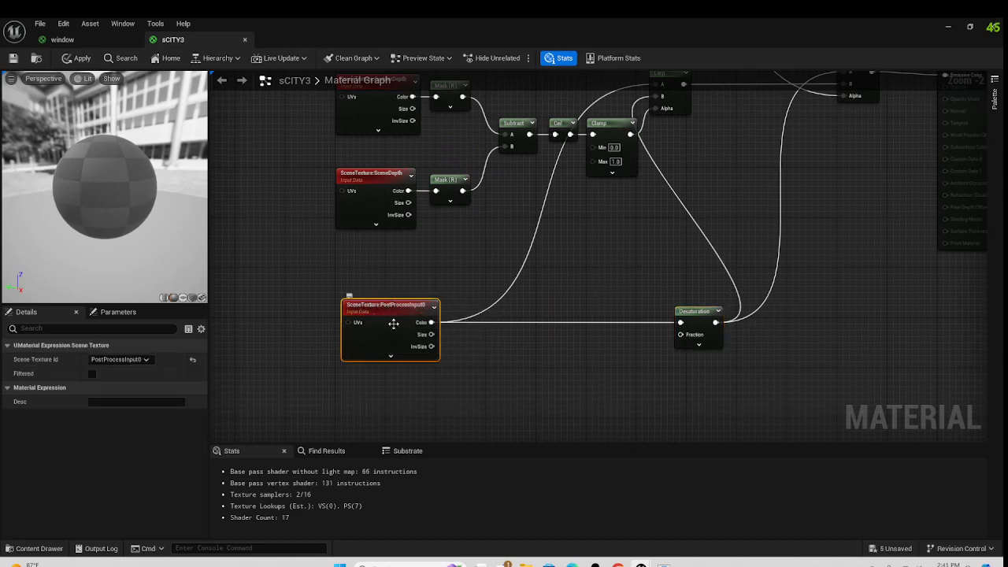
{"action": "left_click_drag", "start_coordinate": [411, 309], "coordinate": [322, 309]}
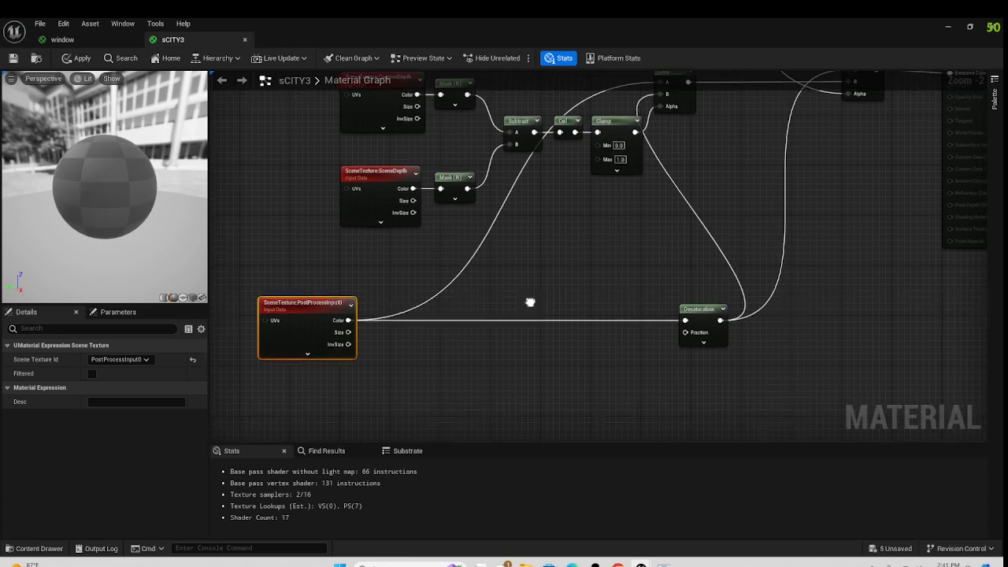
{"action": "right_click_drag", "start_coordinate": [528, 299], "coordinate": [569, 260]}
{"action": "left_click", "coordinate": [410, 352]}
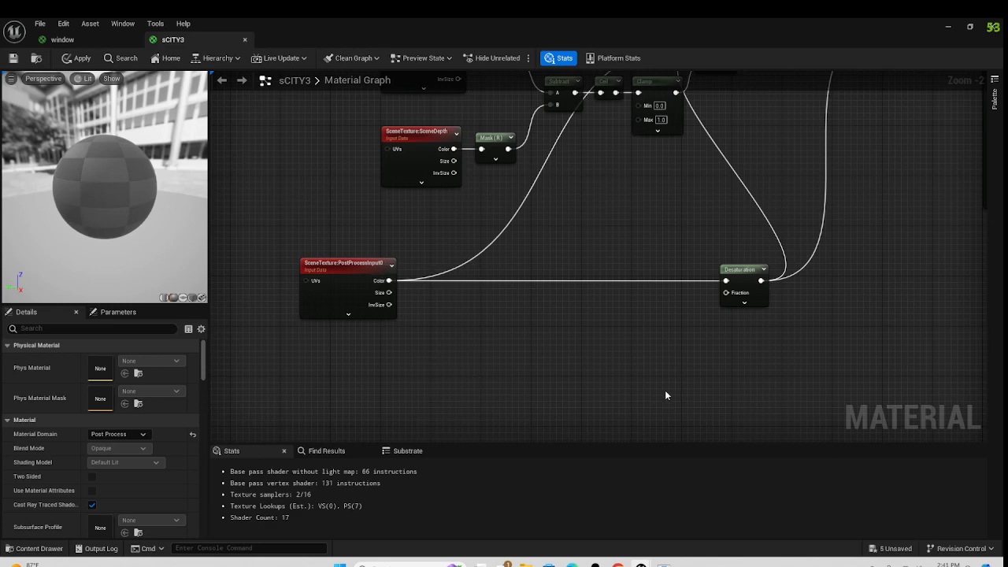
Step: Examine the sCITY3 graph's connections from PostProcessInput0 and Desaturation through the depth nodes, the Stencile comment and the final Lerp
{"action": "right_click_drag", "start_coordinate": [576, 288], "coordinate": [505, 315]}
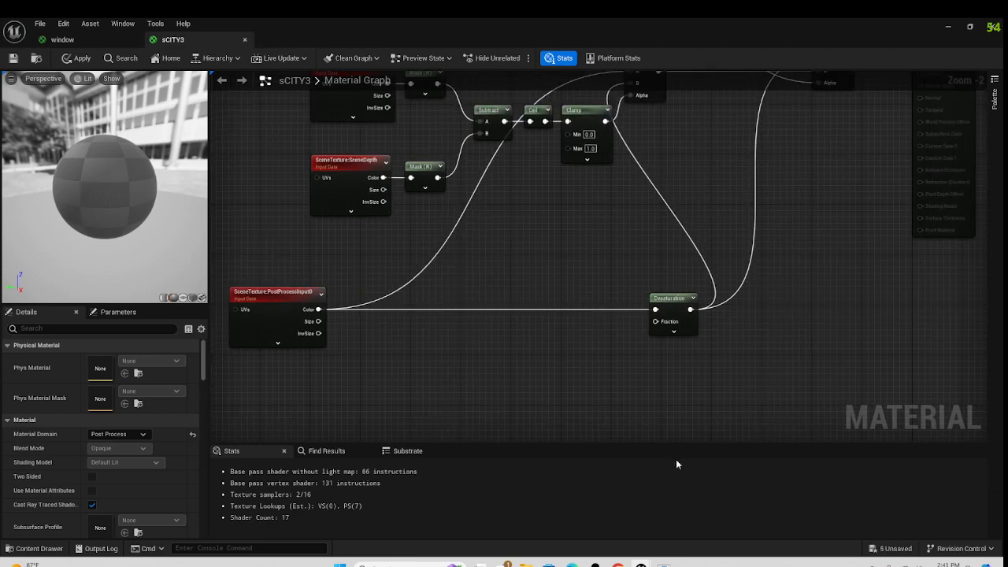
{"action": "right_click_drag", "start_coordinate": [604, 286], "coordinate": [625, 371]}
{"action": "right_click", "coordinate": [625, 372]}
{"action": "left_click", "coordinate": [537, 329]}
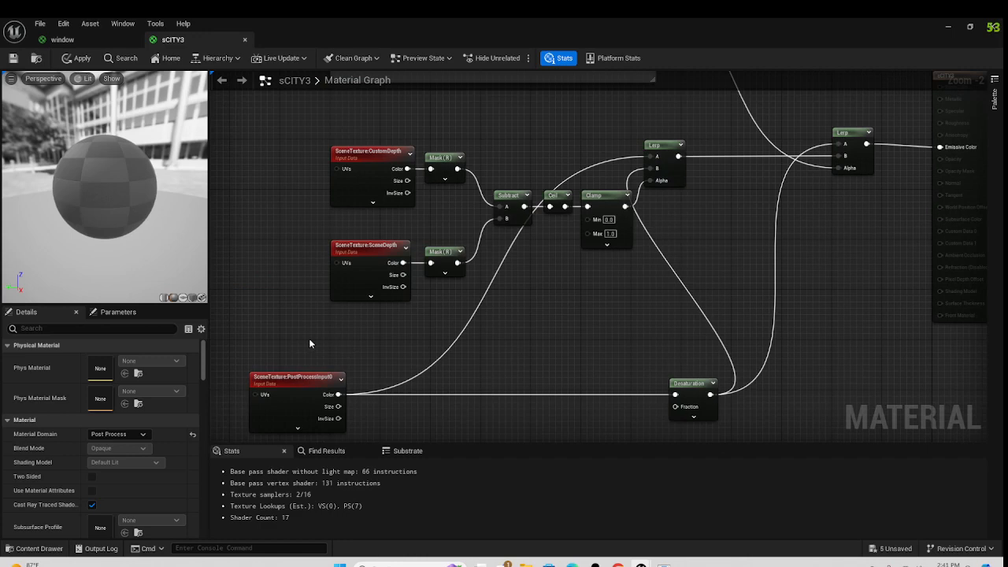
{"action": "left_click", "coordinate": [324, 376]}
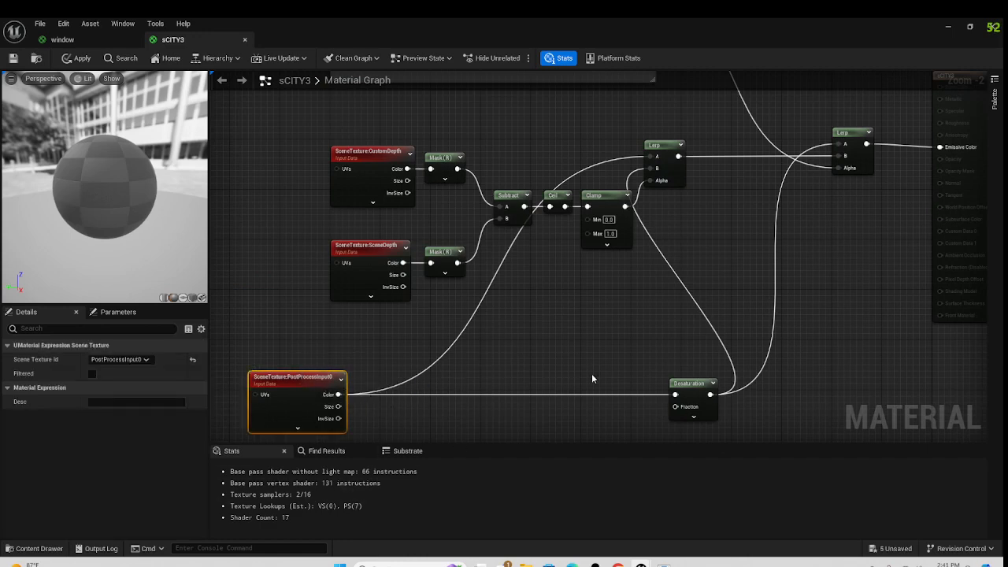
{"action": "right_click_drag", "start_coordinate": [578, 329], "coordinate": [569, 388]}
{"action": "left_click", "coordinate": [534, 254]}
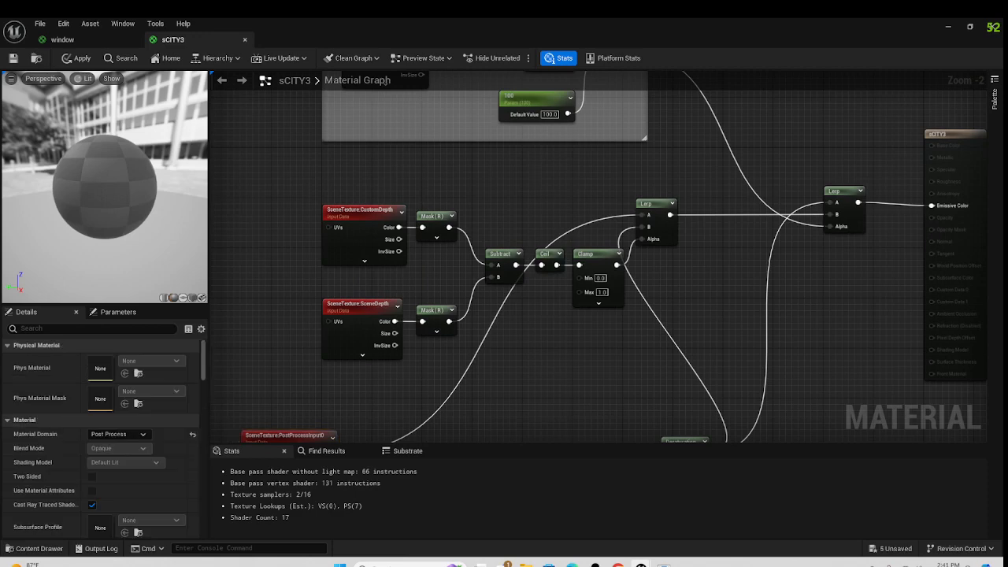
{"action": "right_click_drag", "start_coordinate": [750, 189], "coordinate": [736, 292]}
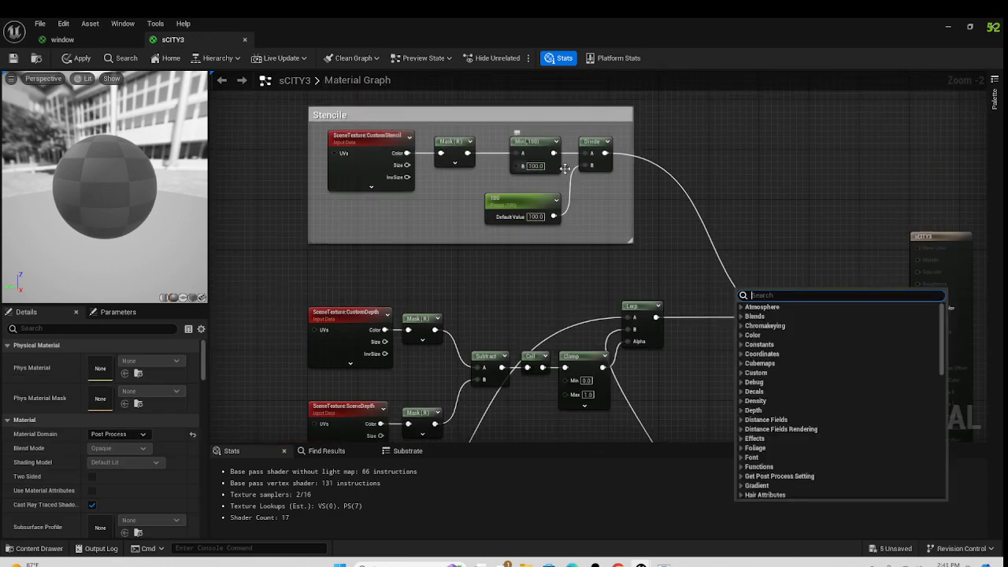
{"action": "left_click", "coordinate": [719, 191]}
{"action": "right_click_drag", "start_coordinate": [519, 319], "coordinate": [492, 213]}
{"action": "left_click", "coordinate": [473, 219]}
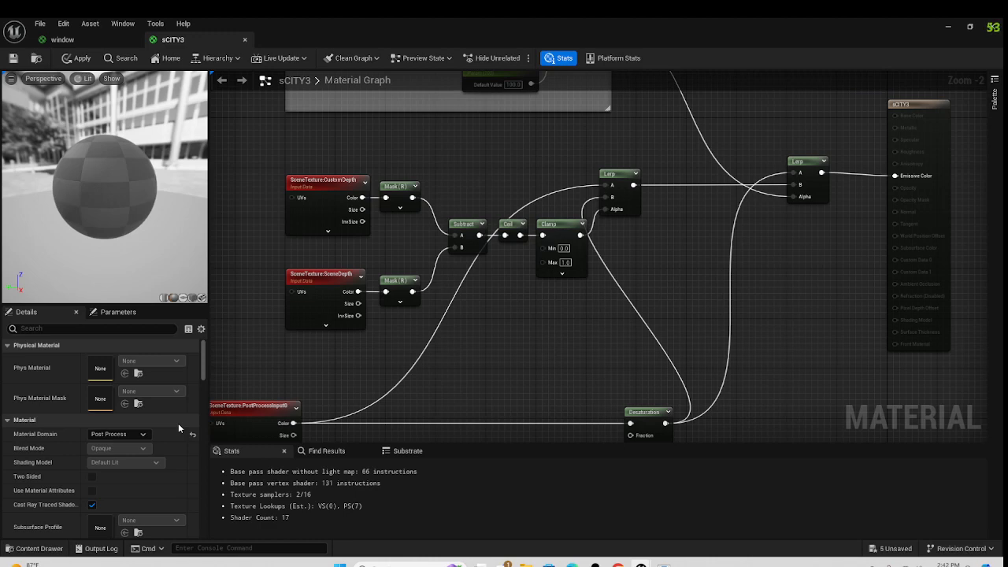
Step: Return to the ThirdPersonMap level and inspect the city from above, selecting the low building, the road plane and a car
{"action": "left_click", "coordinate": [947, 27]}
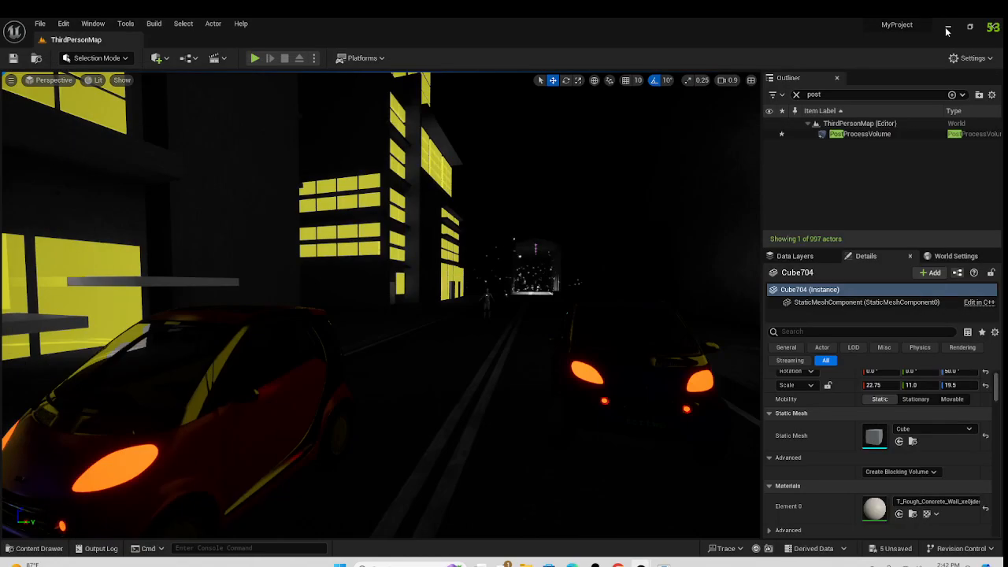
{"action": "mouse_move", "coordinate": [463, 230]}
{"action": "right_mouse_down"}
{"action": "mouse_move", "coordinate": [204, 197]}
{"action": "mouse_move", "coordinate": [134, 252]}
{"action": "mouse_move", "coordinate": [111, 256]}
{"action": "mouse_move", "coordinate": [99, 291]}
{"action": "mouse_move", "coordinate": [4, 273]}
{"action": "mouse_move", "coordinate": [16, 228]}
{"action": "mouse_move", "coordinate": [126, 240]}
{"action": "mouse_move", "coordinate": [197, 189]}
{"action": "mouse_move", "coordinate": [461, 225]}
{"action": "right_mouse_up"}
{"action": "right_click", "coordinate": [461, 225]}
{"action": "left_click", "coordinate": [293, 309]}
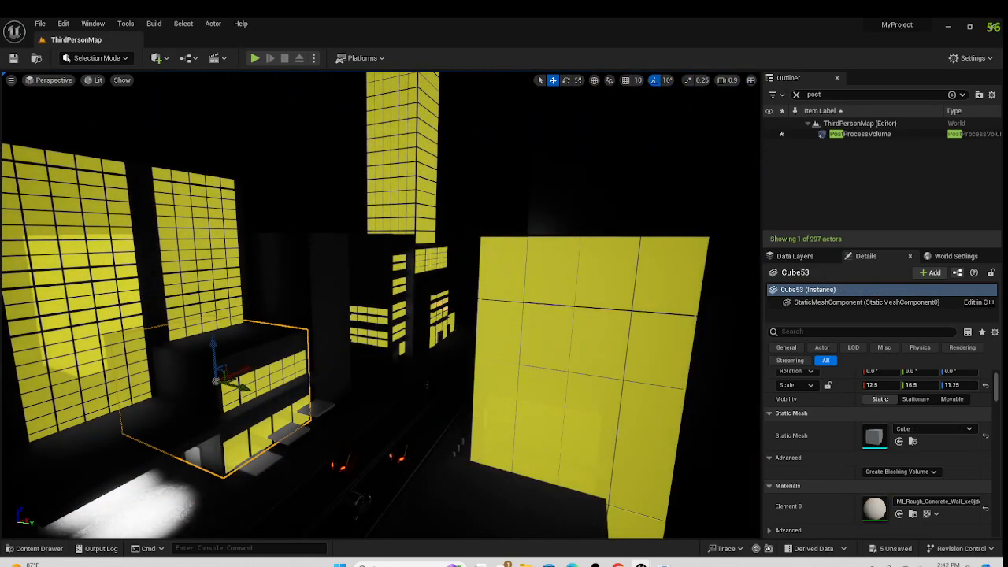
{"action": "left_click", "coordinate": [429, 389]}
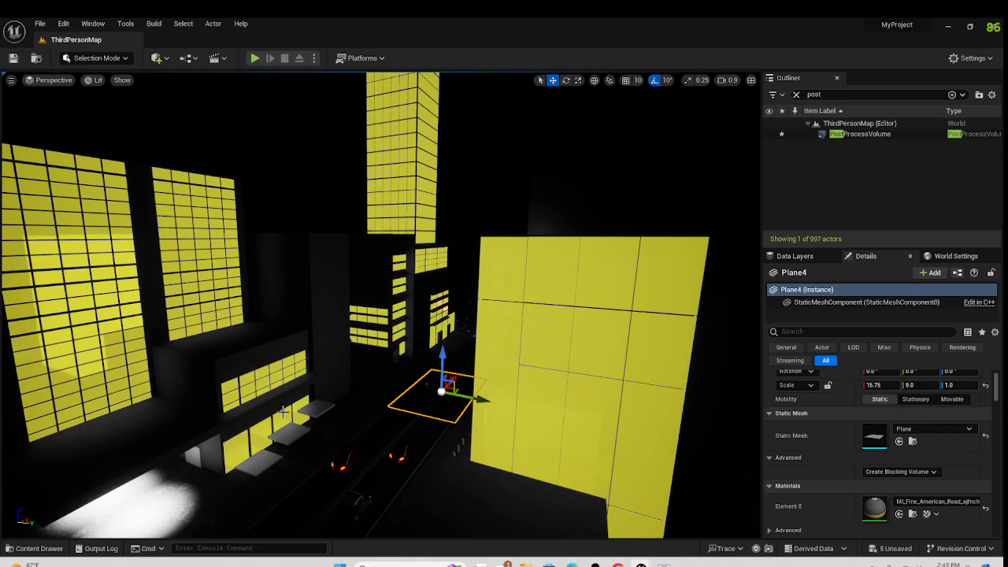
{"action": "left_click", "coordinate": [339, 464]}
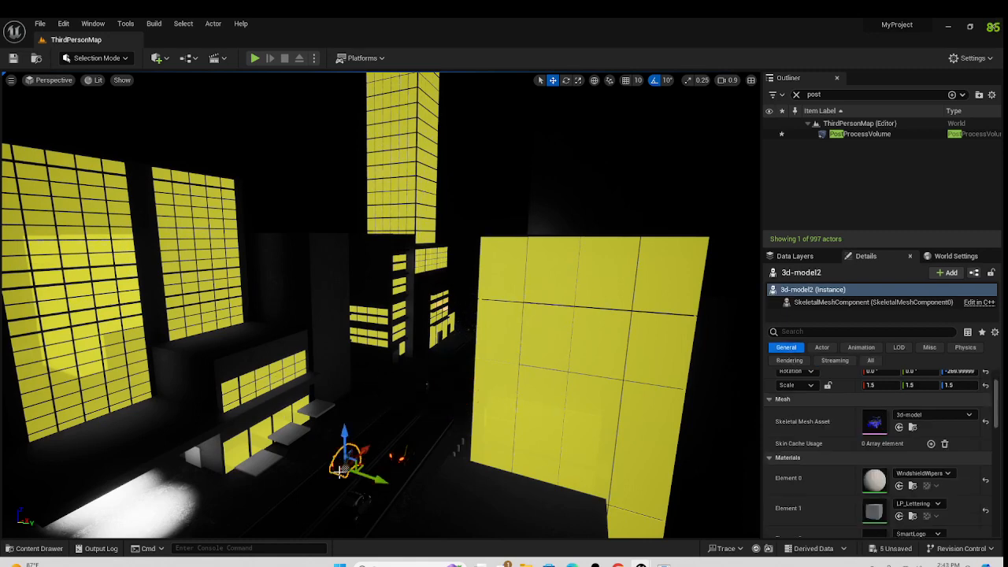
{"action": "left_click", "coordinate": [396, 403]}
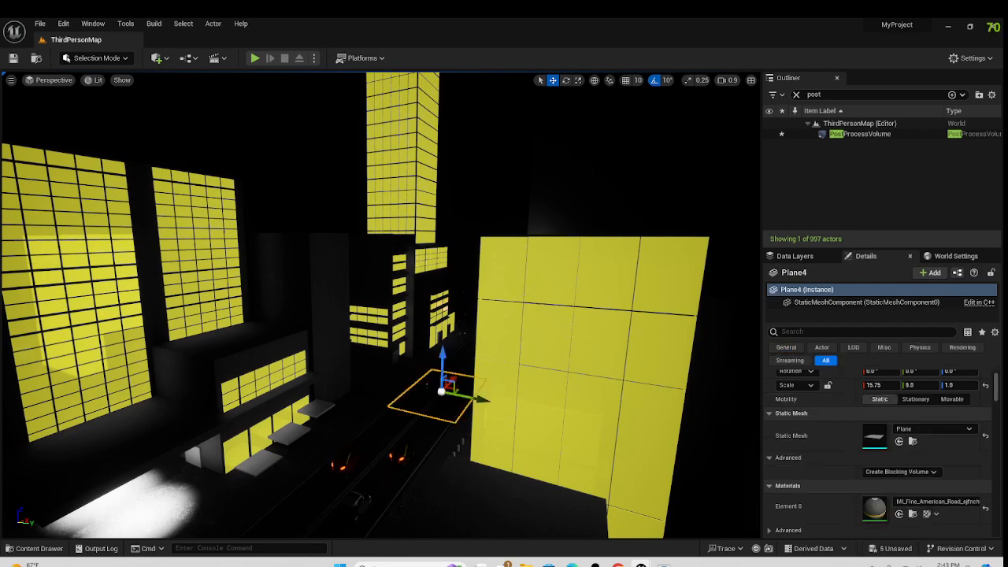